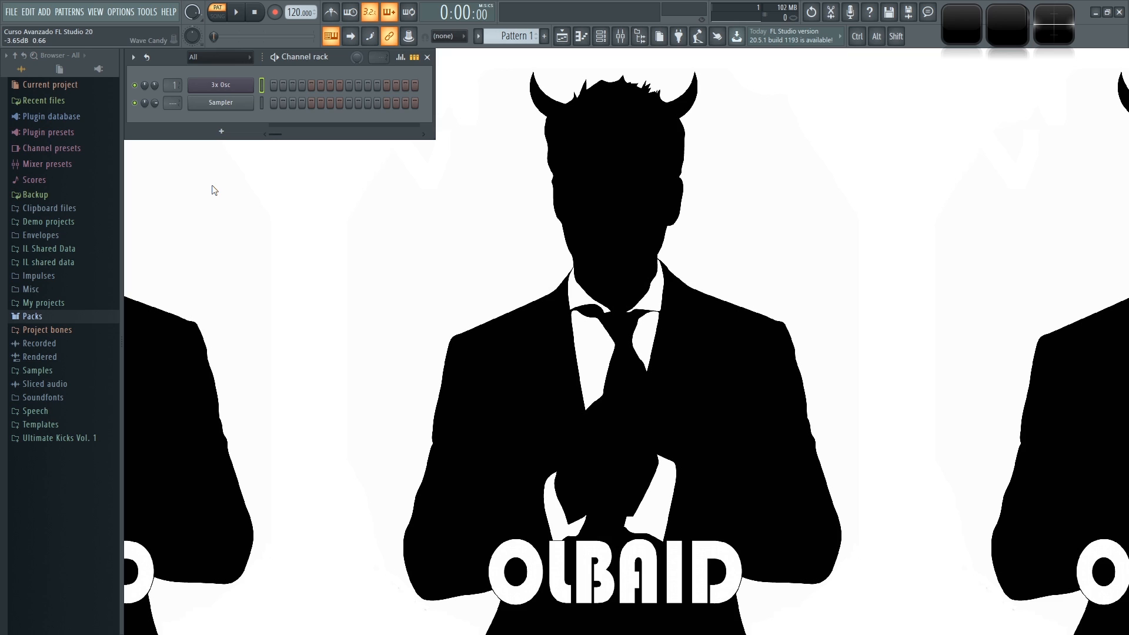
Step: Open the mixer, play the 3x Osc channel and examine its waveform in the enlarged Wave Candy oscilloscope
key("F9")
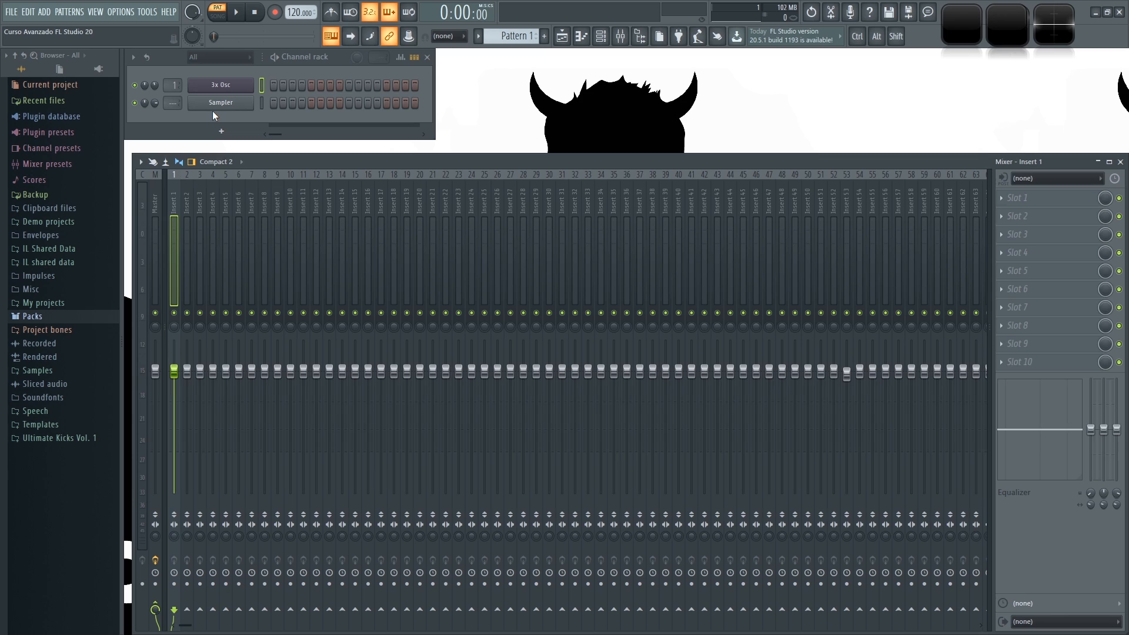
key("z")
key("z")
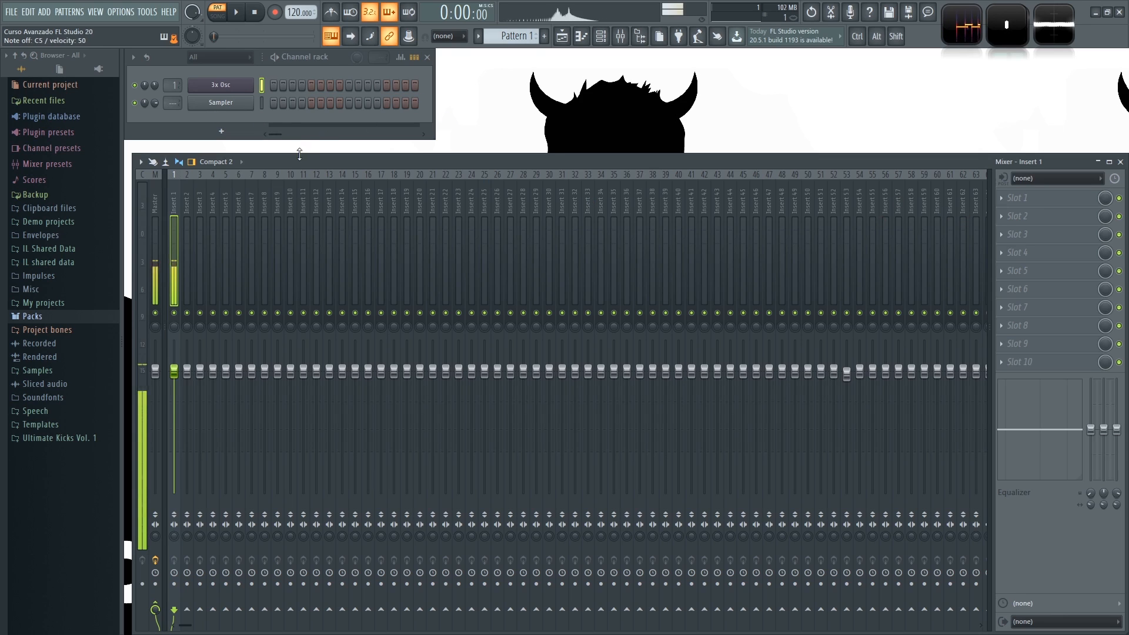
key("z")
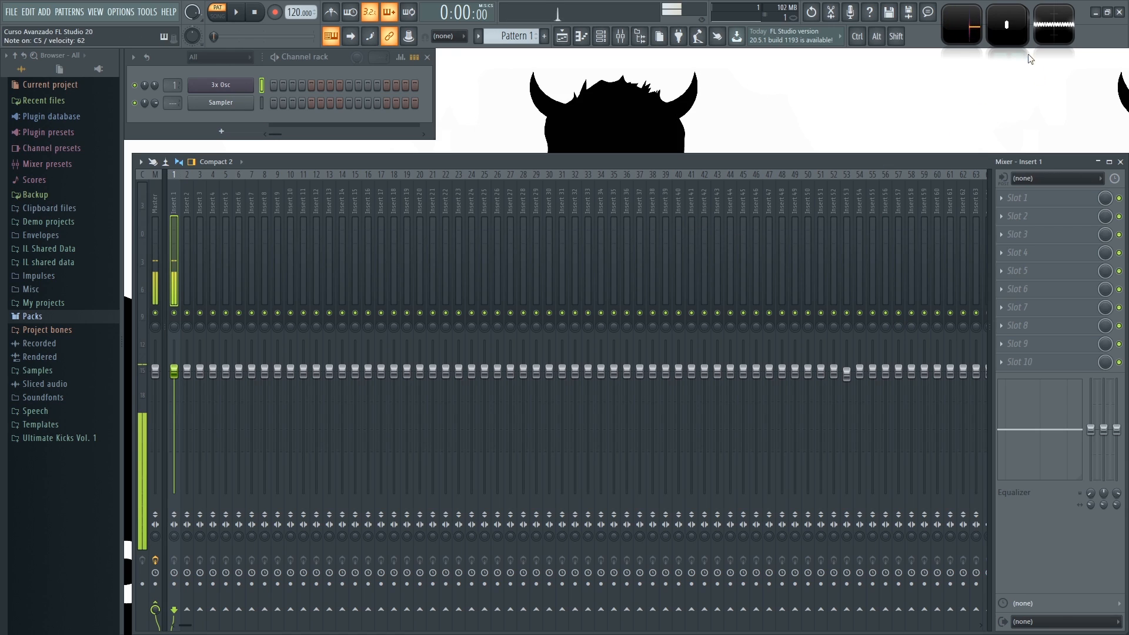
left_click(1054, 26)
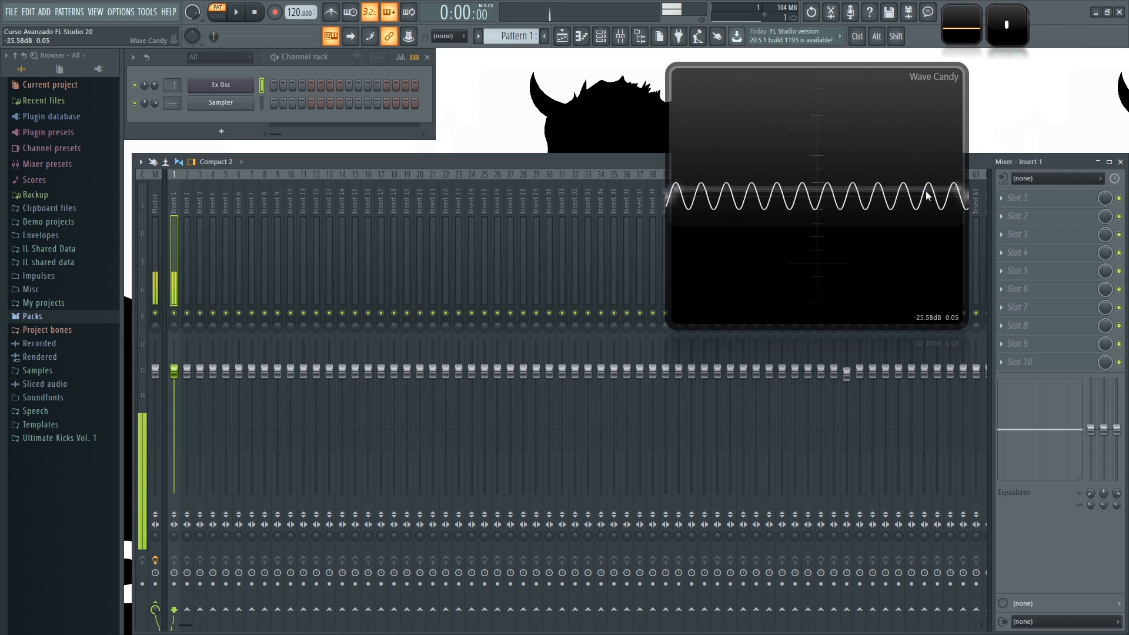
left_click(817, 178)
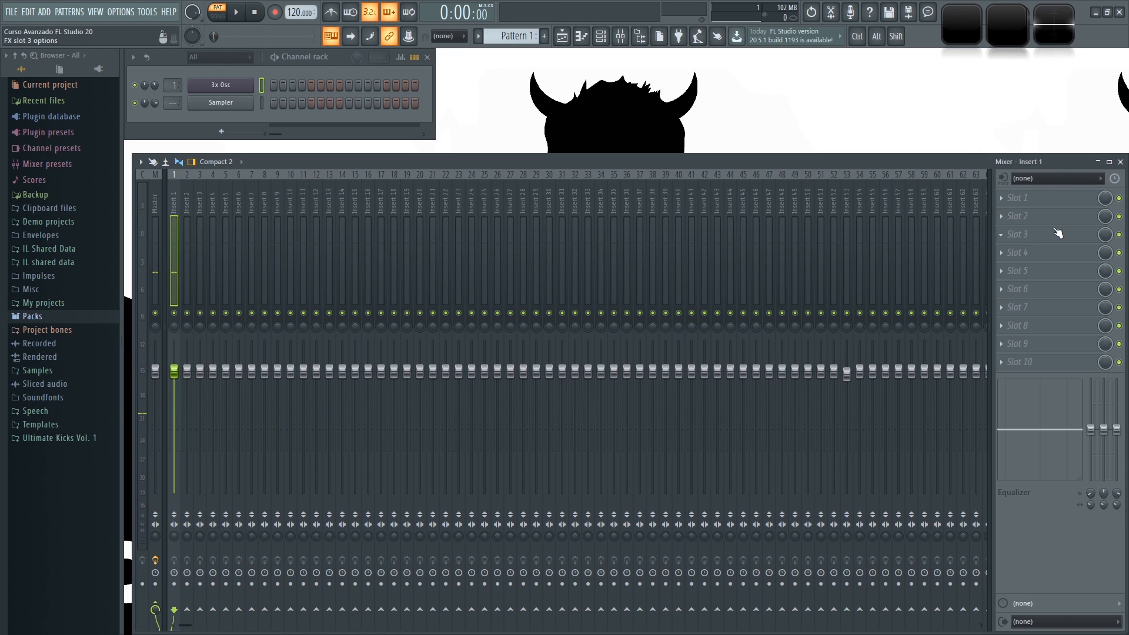
Step: Load Fruity Reeverb 2 into the first effect slot of Insert 1 and audition its Cathedral preset
left_click(1007, 200)
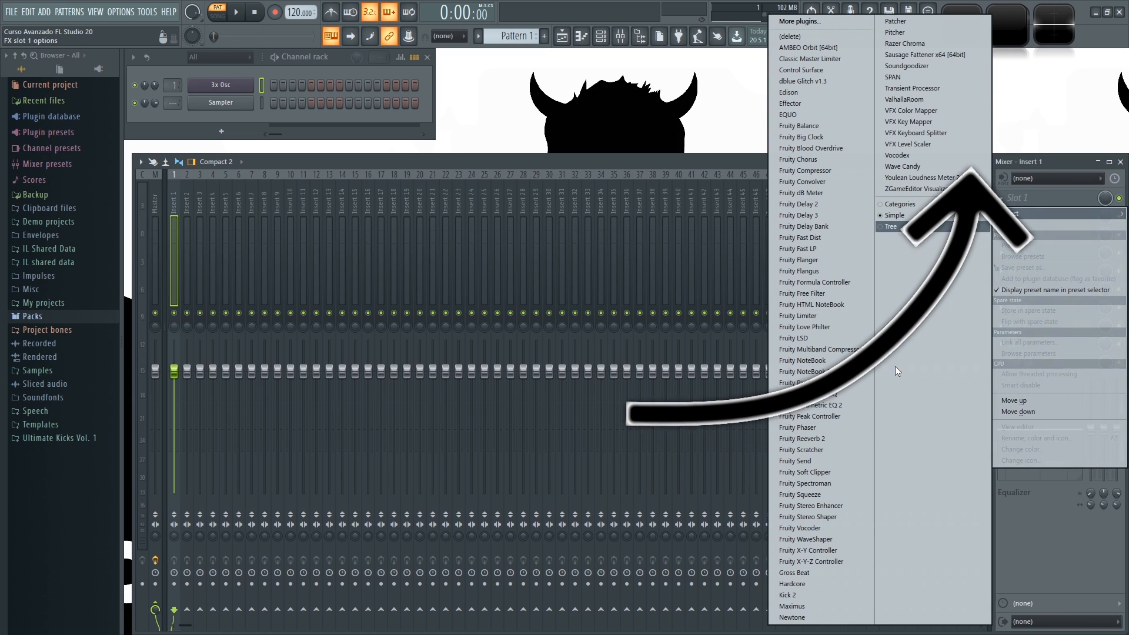
left_click(835, 439)
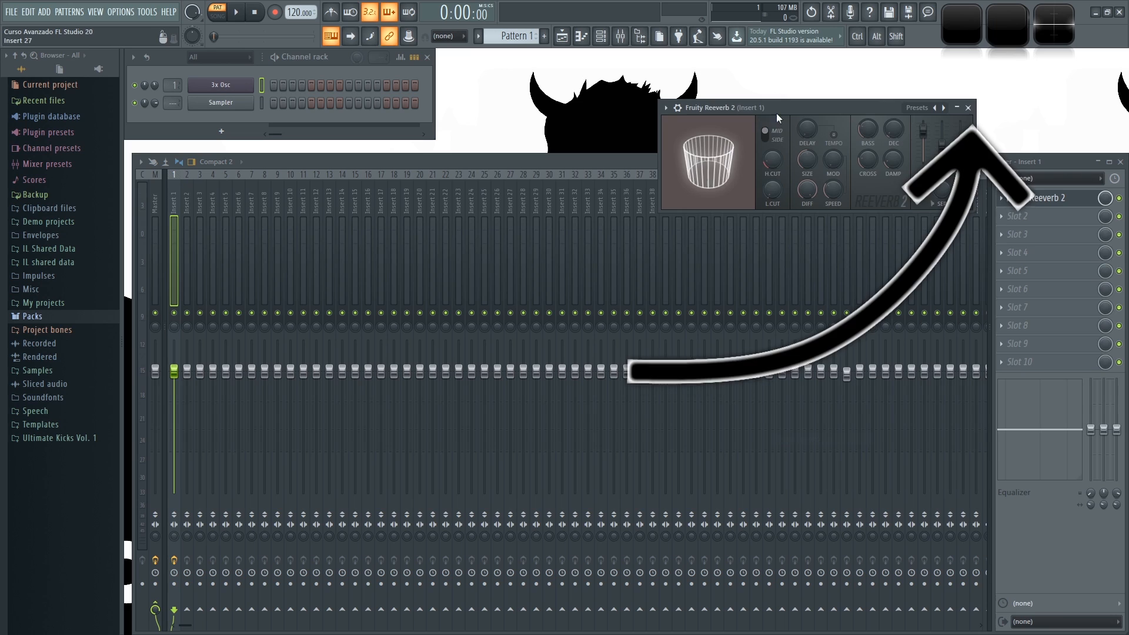
left_click_drag(776, 113, 507, 220)
left_click(668, 220)
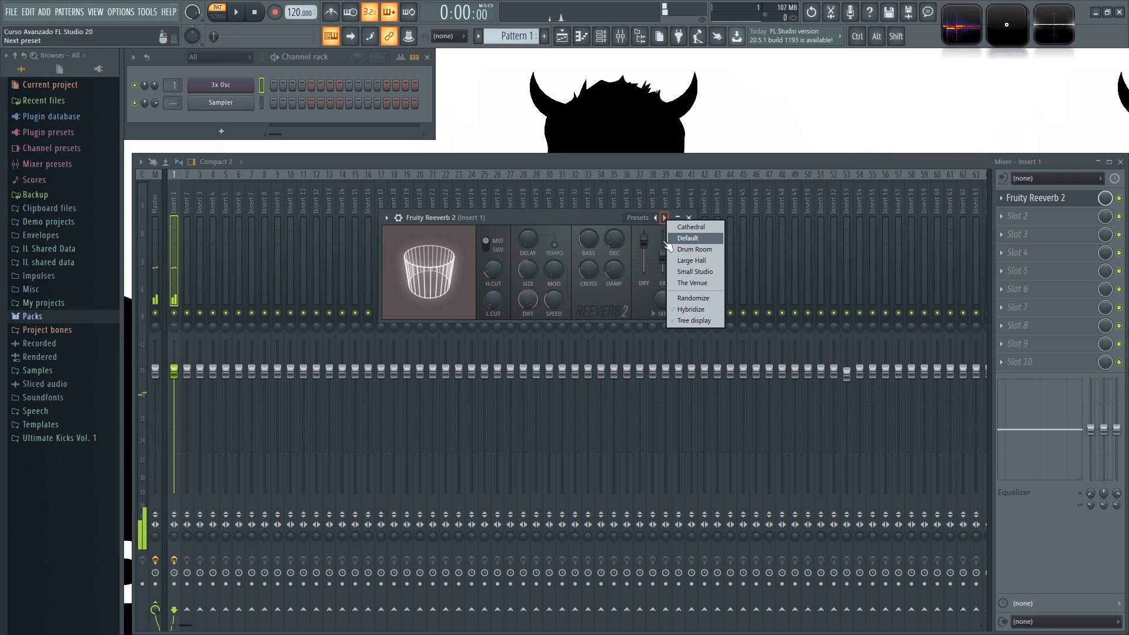
left_click(700, 230)
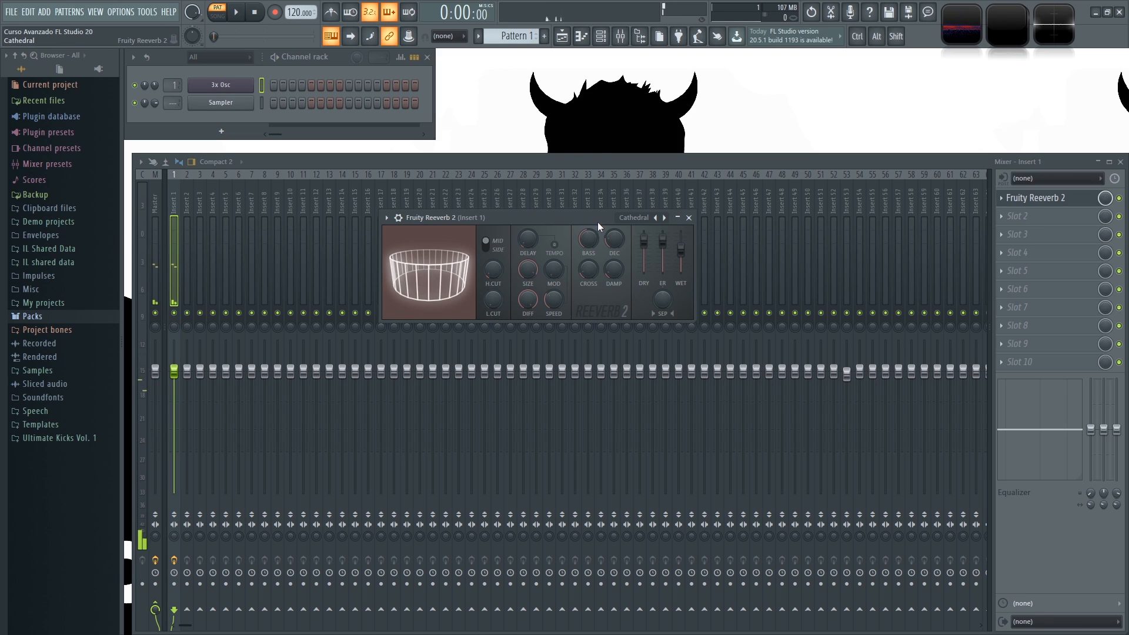
left_click_drag(582, 218, 597, 219)
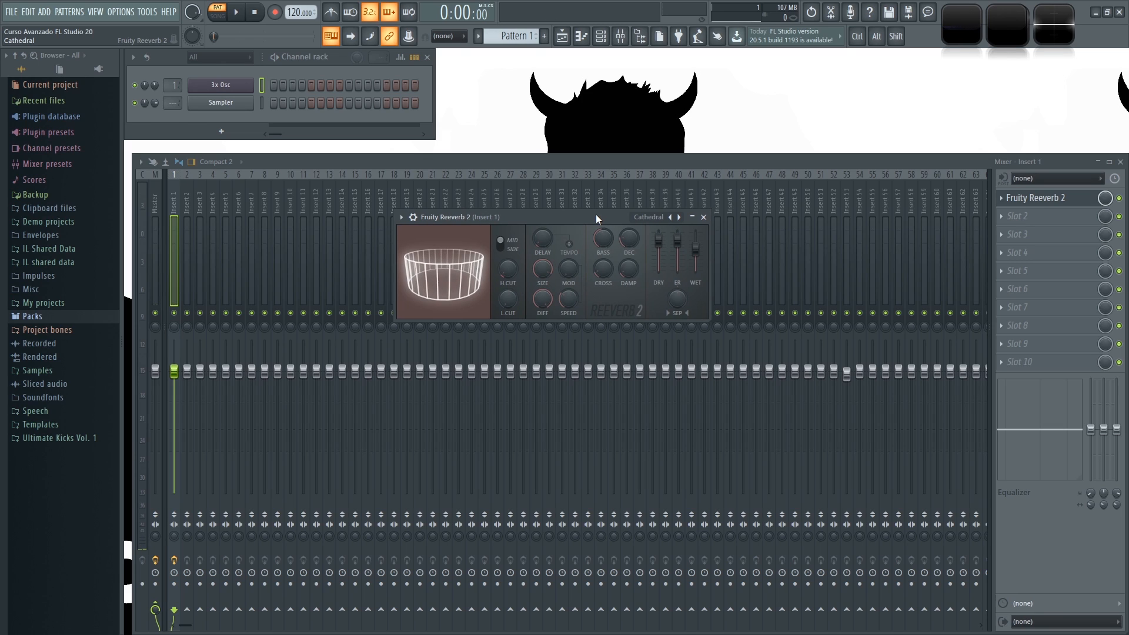
left_click_drag(596, 215, 577, 222)
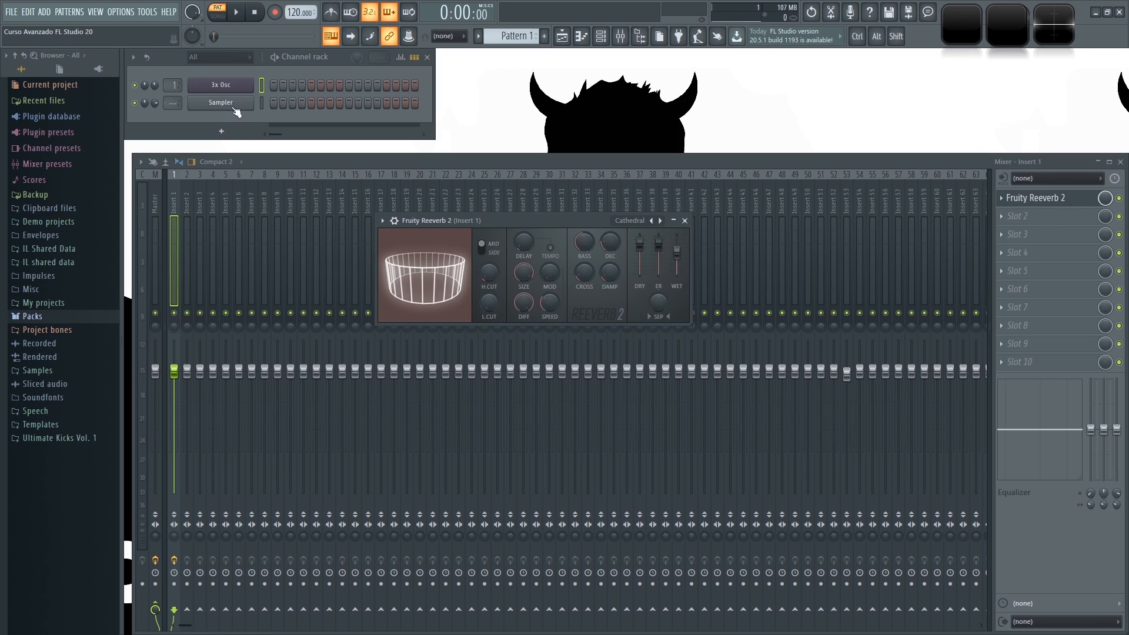
left_click(685, 222)
Step: Replace Fruity Reeverb 2 in the first effect slot with Fruity Convolver
left_click(998, 200)
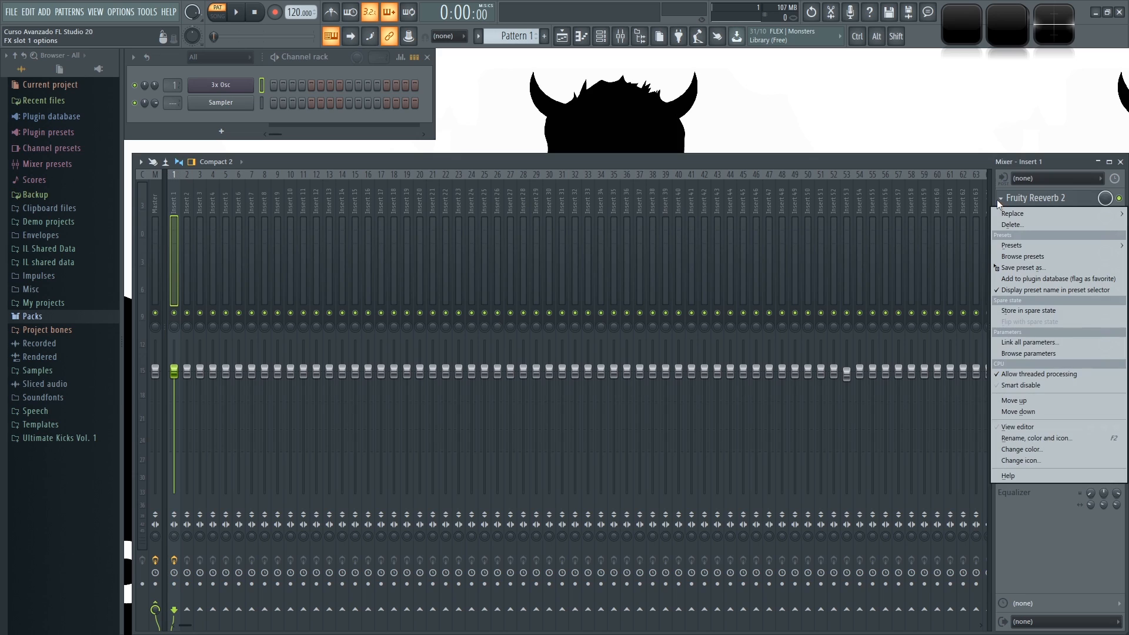
mouse_move(1026, 212)
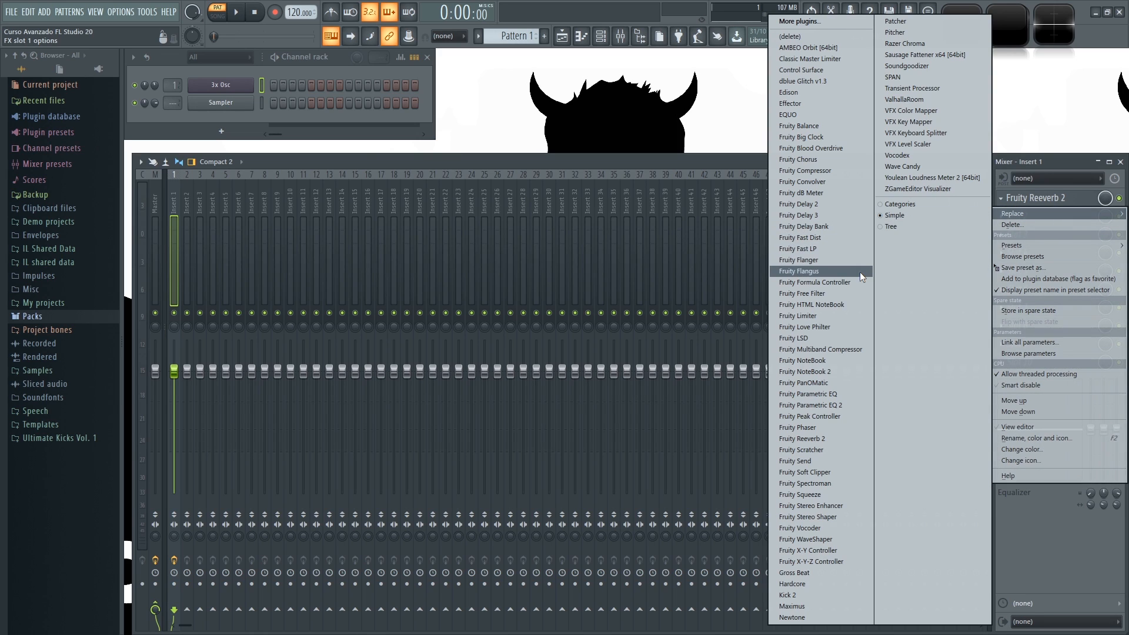
left_click(812, 180)
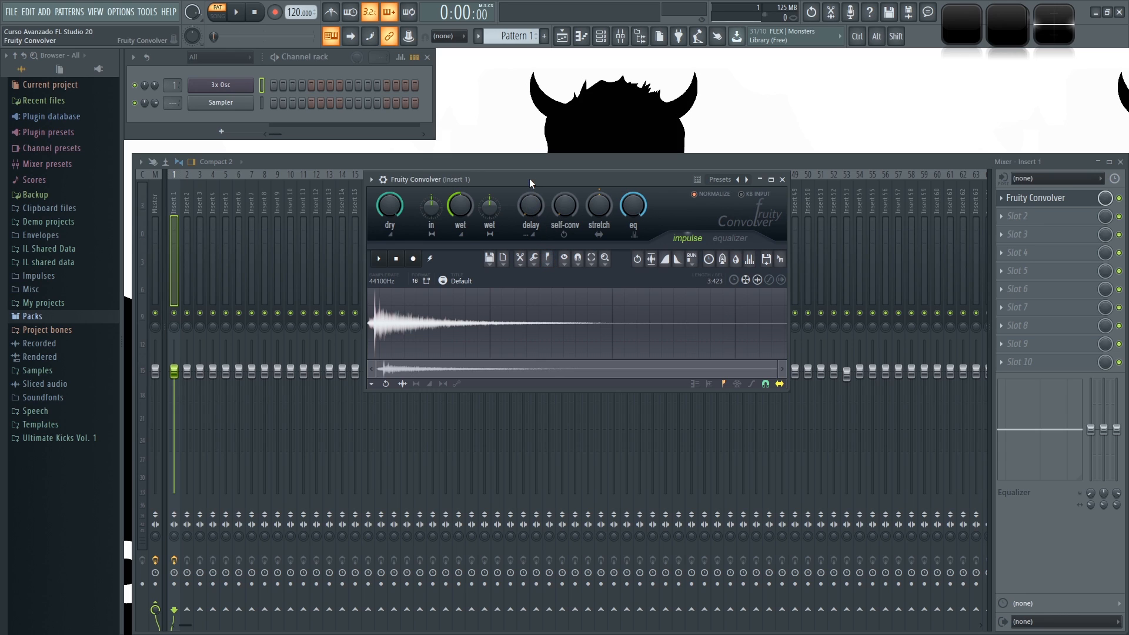
Step: Close the mixer and enlarge the Fruity Convolver window so the impulse waveform has more room
left_click_drag(529, 179, 501, 172)
left_click(1122, 164)
left_click(1122, 163)
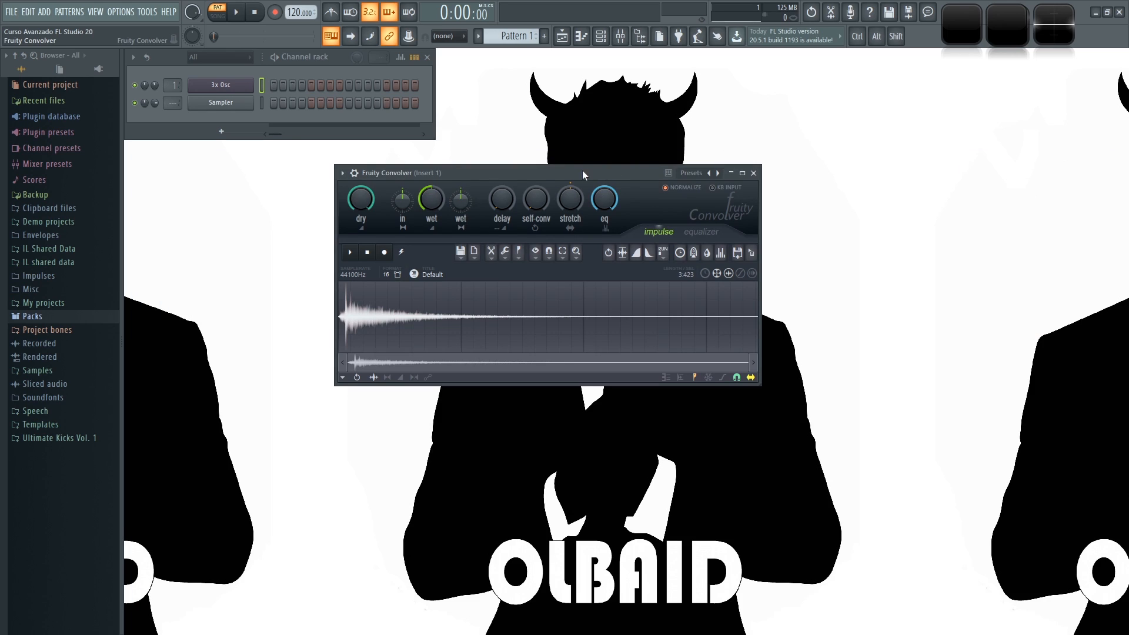
left_click_drag(573, 171, 564, 175)
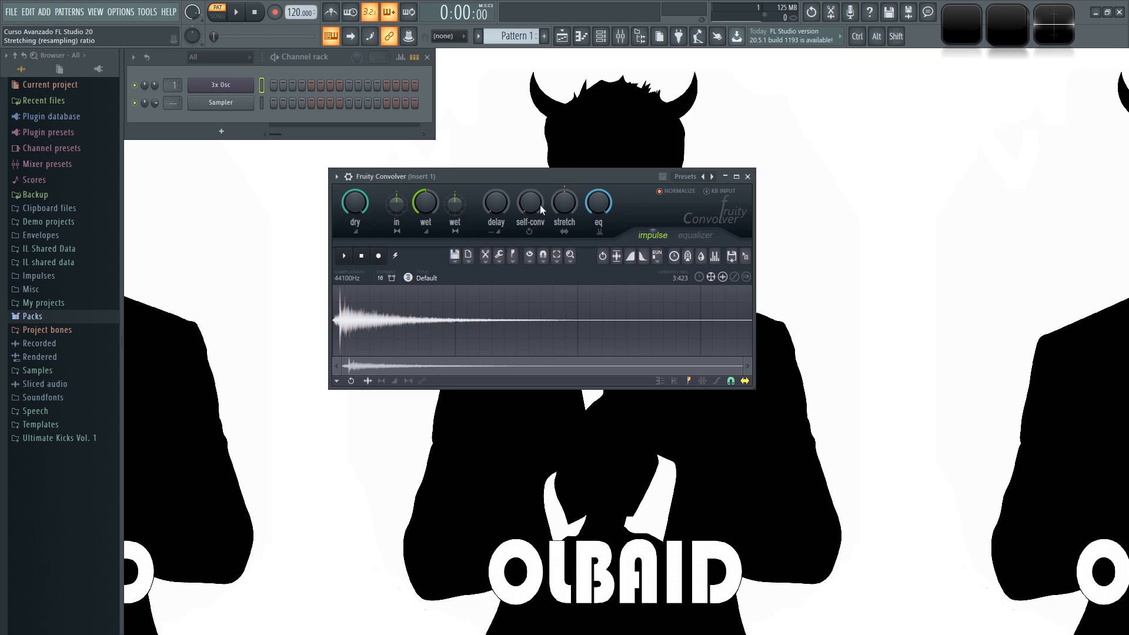
left_click(346, 257)
left_click_drag(464, 177, 405, 161)
left_click_drag(698, 374, 834, 497)
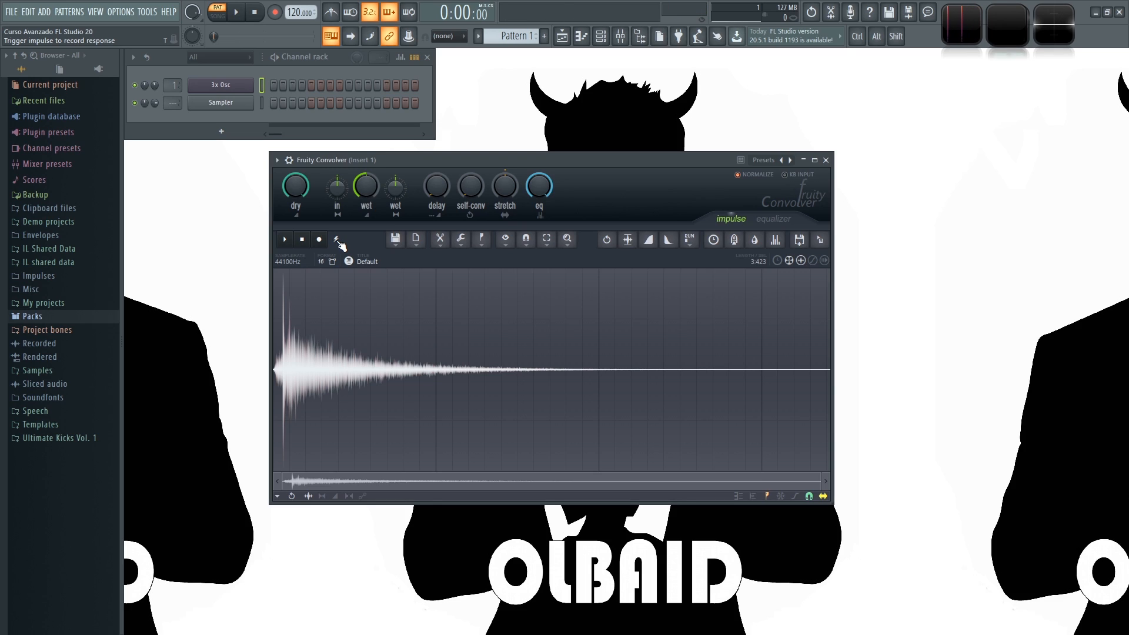
Step: Preview the loaded Default impulse, stop it, and audition the 3x Osc channel through Fruity Convolver
left_click(286, 239)
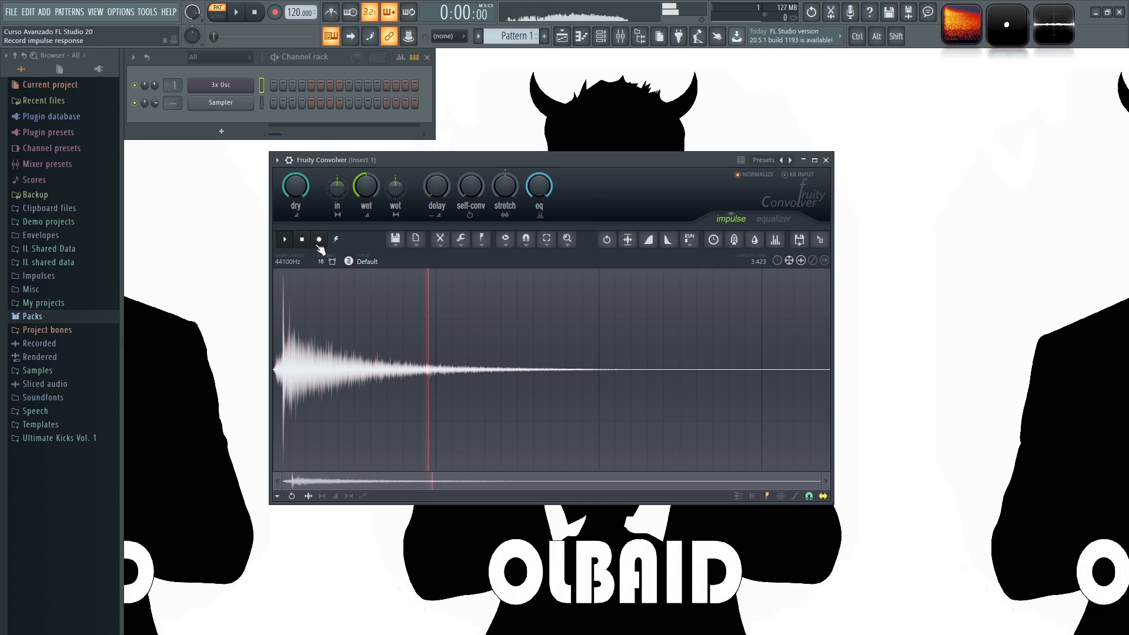
left_click(303, 239)
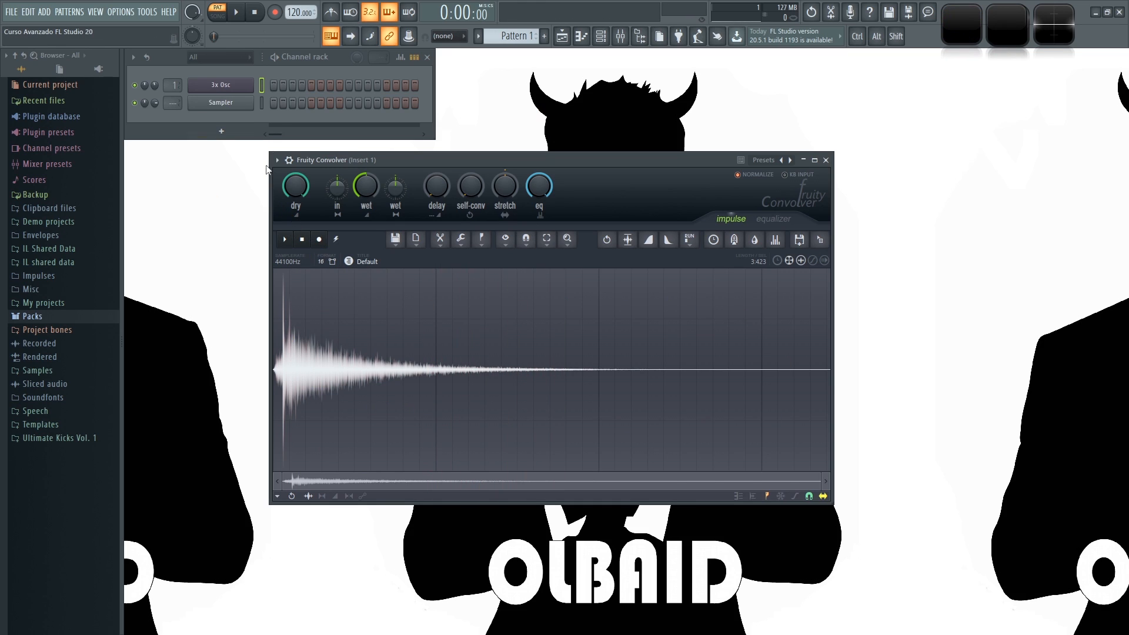
left_click(261, 86)
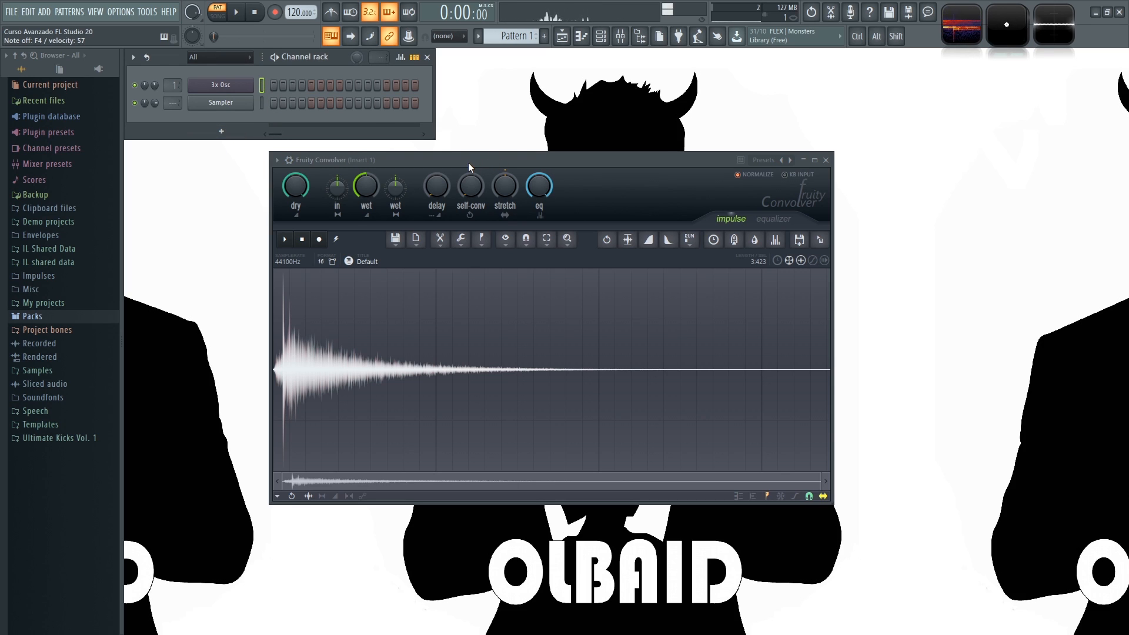
mouse_move(470, 161)
left_mouse_down()
mouse_move(492, 161)
mouse_move(475, 178)
left_mouse_up()
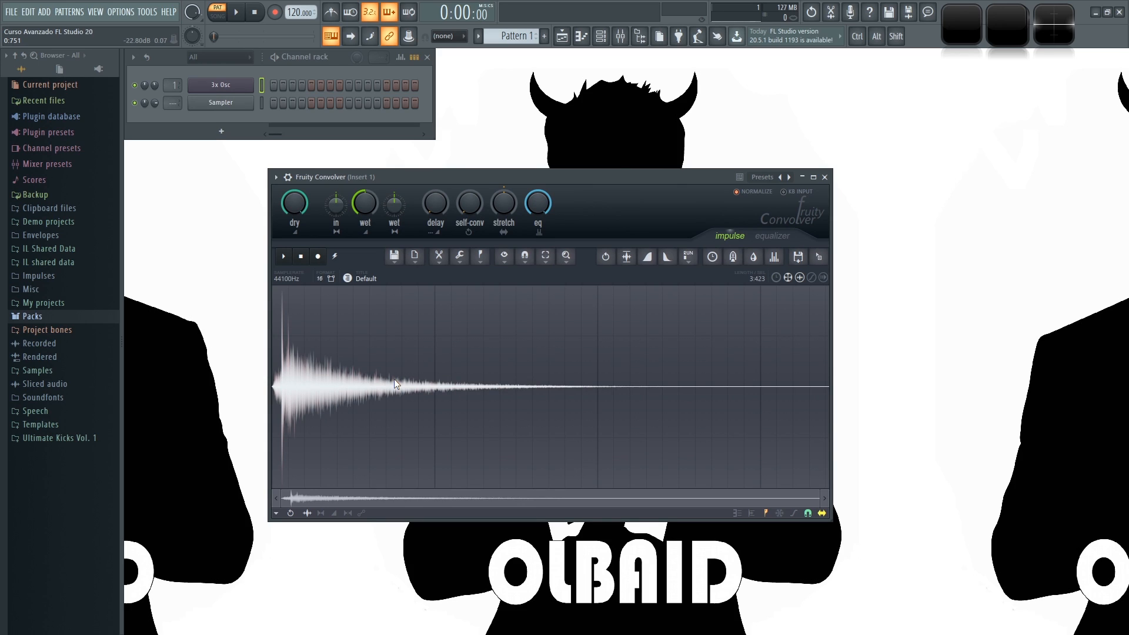
left_click_drag(458, 182, 416, 174)
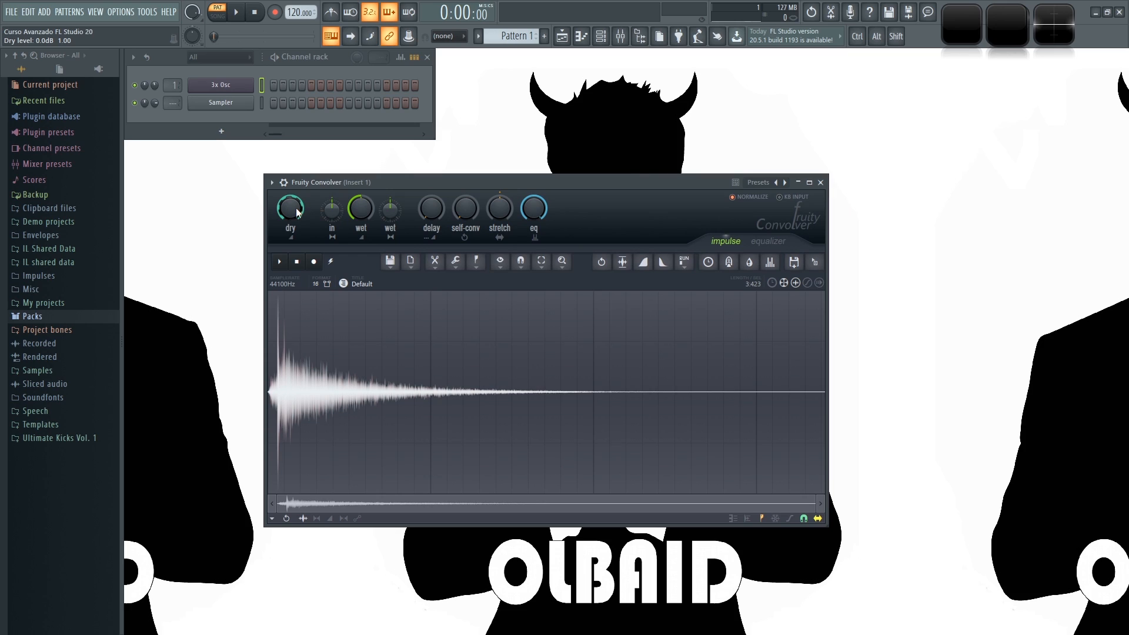
Step: Audition Fruity Convolver with the dry level and the wet level swept across their ranges, returning both to their starting settings
left_click_drag(288, 215, 289, 282)
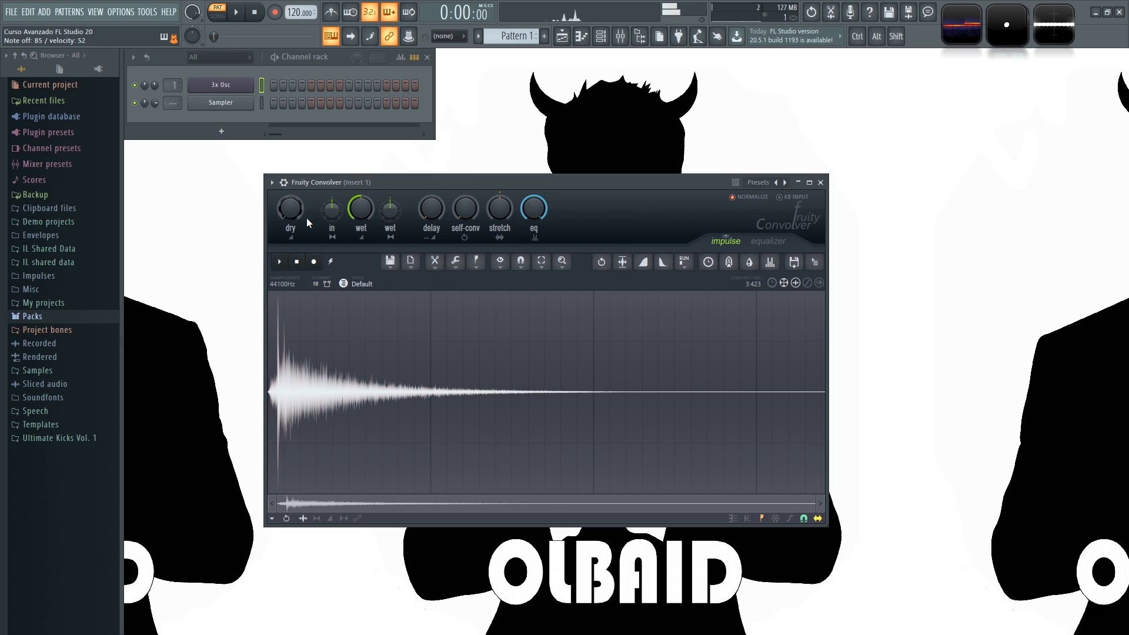
left_click_drag(291, 212, 290, 145)
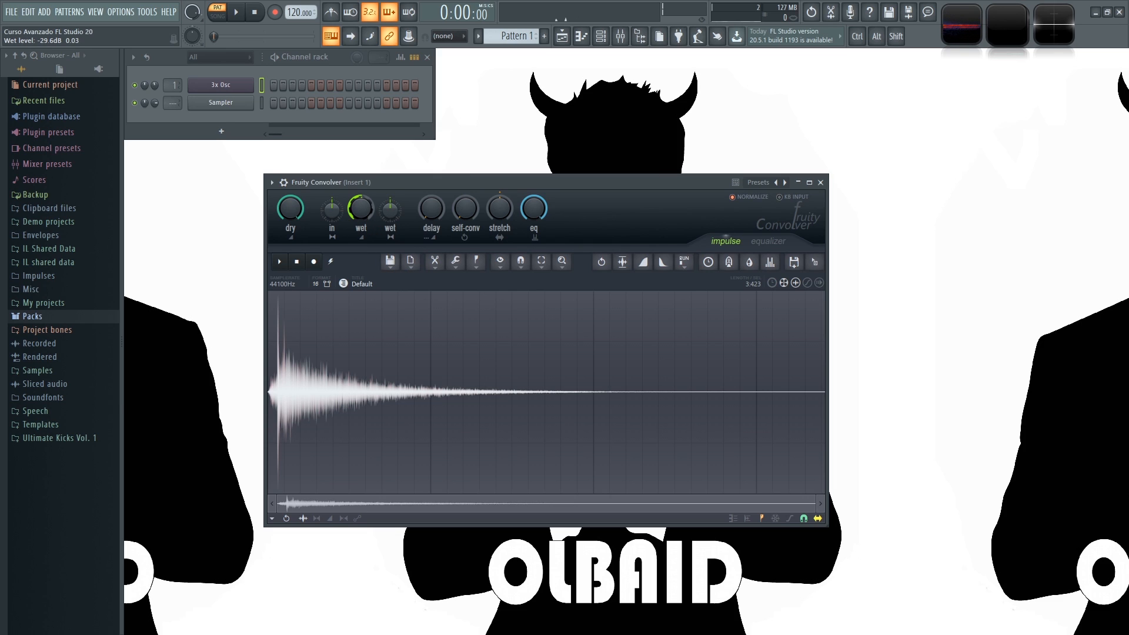
scroll(361, 210, "up", 10)
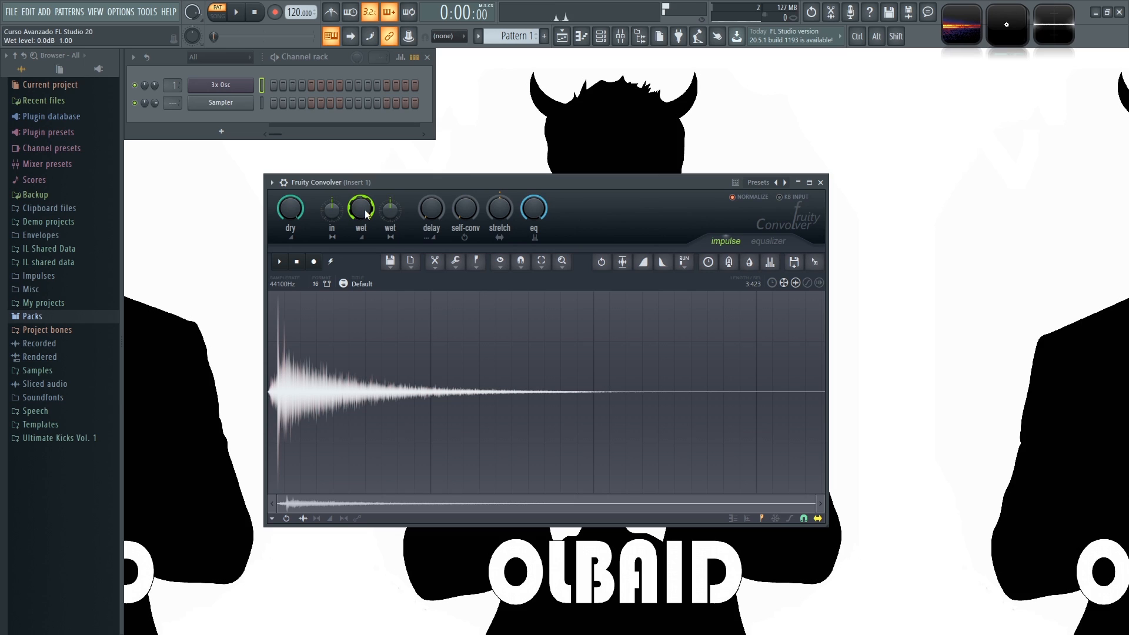
left_click_drag(364, 209, 365, 253)
left_click_drag(366, 211, 366, 171)
left_click_drag(366, 210, 366, 235)
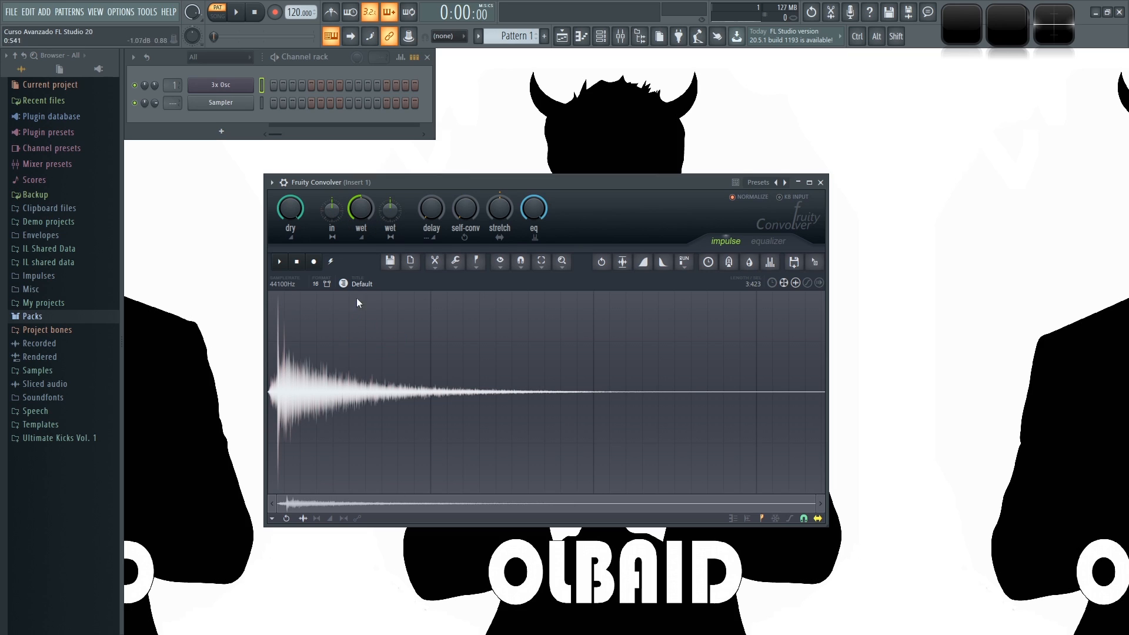
Step: Try Fruity Convolver's input stereo separation in both directions, including 100% merged, and reset it to centre
left_click_drag(333, 210, 332, 194)
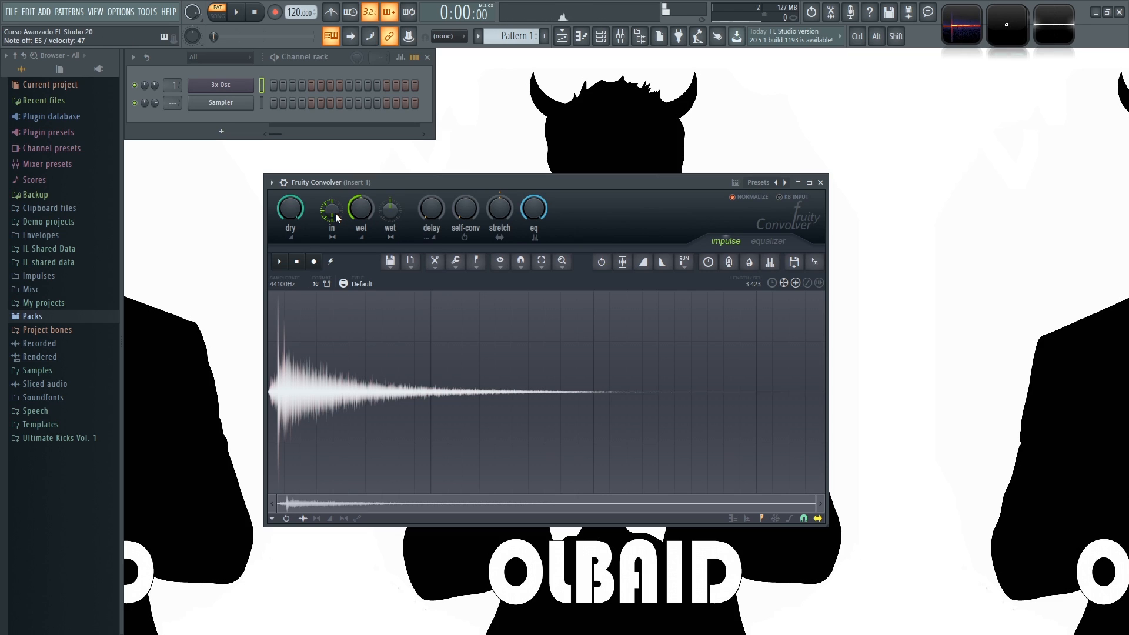
left_click_drag(334, 213, 335, 247)
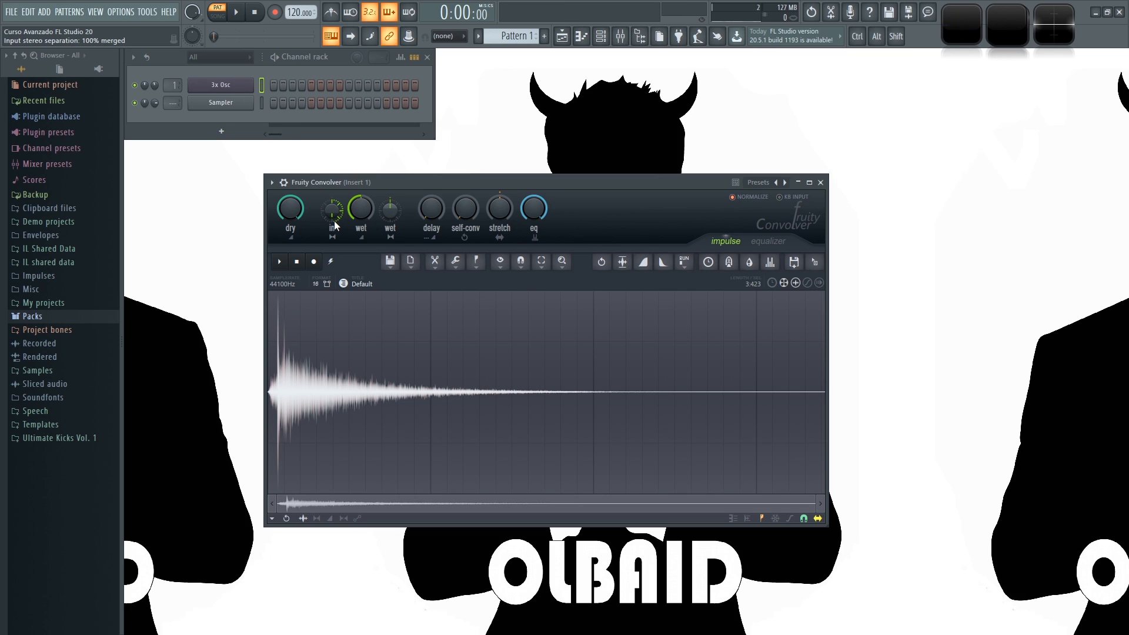
mouse_move(333, 212)
left_mouse_down()
mouse_move(333, 177)
mouse_move(335, 207)
left_mouse_up()
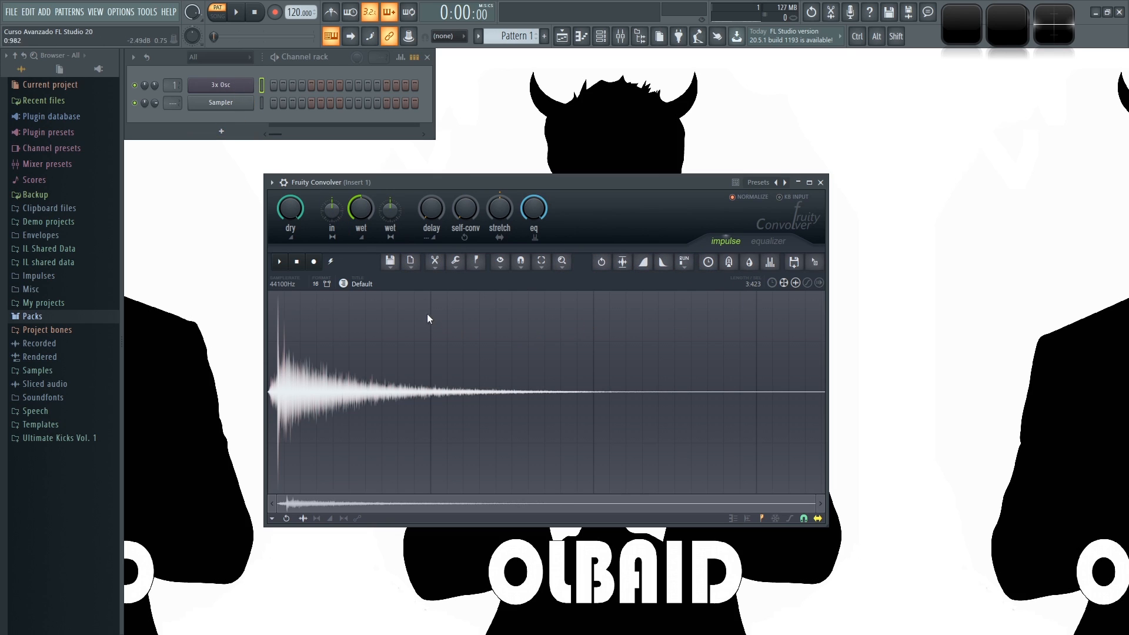
Step: Try Fruity Convolver's wet stereo separation away from centre while playing notes, and reset it
left_click_drag(394, 215, 394, 147)
mouse_move(393, 212)
left_mouse_down()
mouse_move(389, 182)
mouse_move(401, 312)
mouse_move(402, 206)
mouse_move(395, 213)
left_mouse_up()
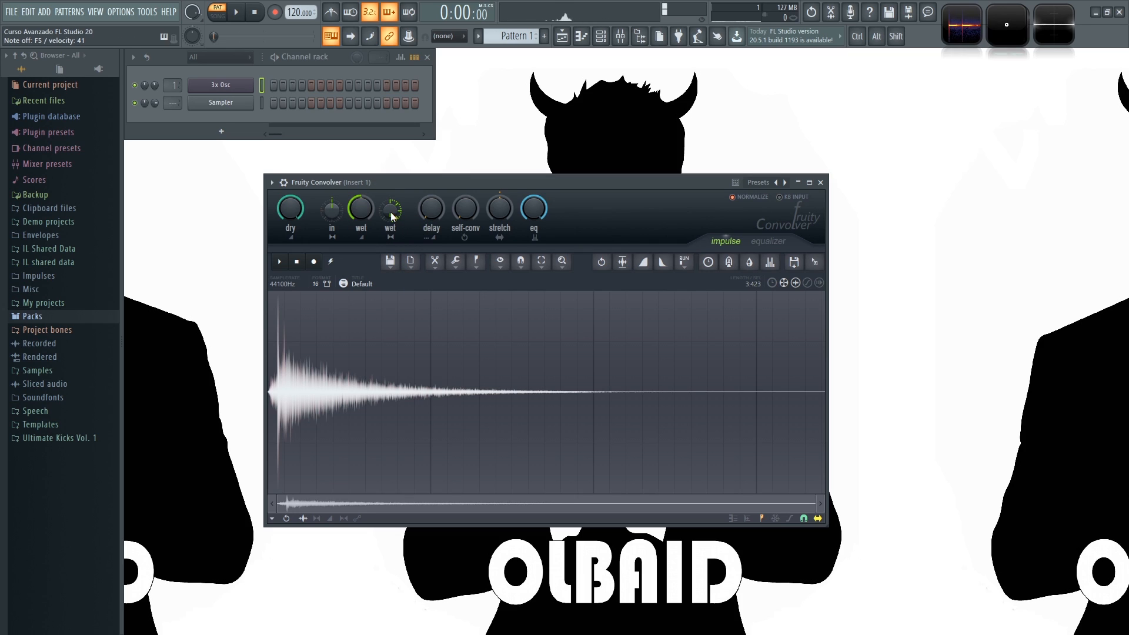
left_click(393, 213, "alt")
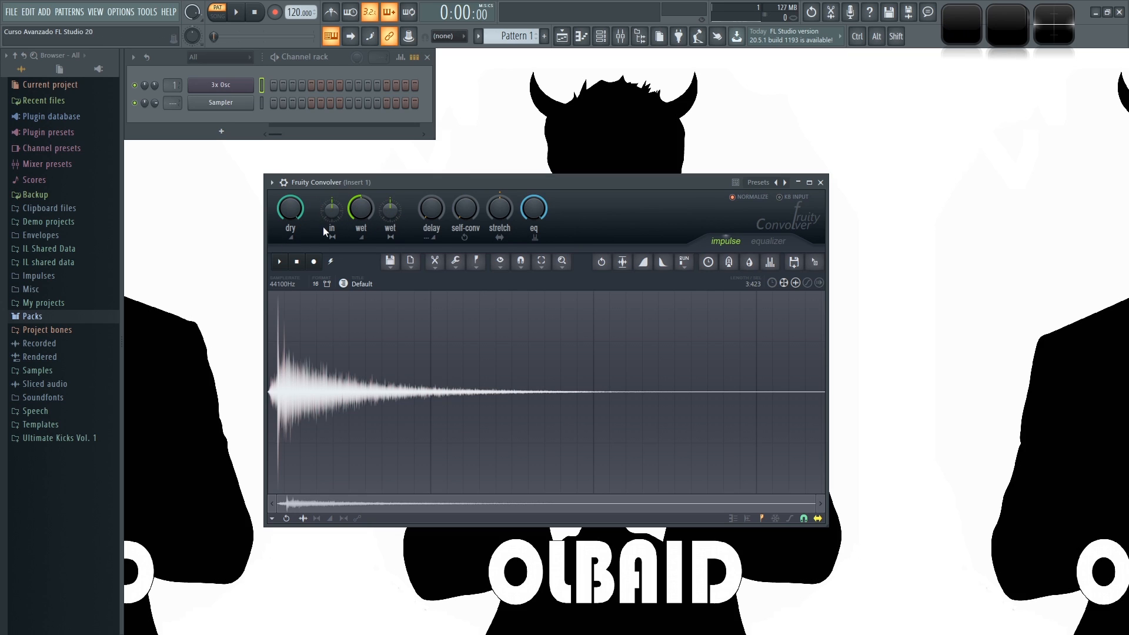
Step: Compare both extremes of the wet stereo separation, including 100% merged, against the enlarged Wave Candy vectorscope, and close the scope
left_click_drag(390, 210, 392, 211)
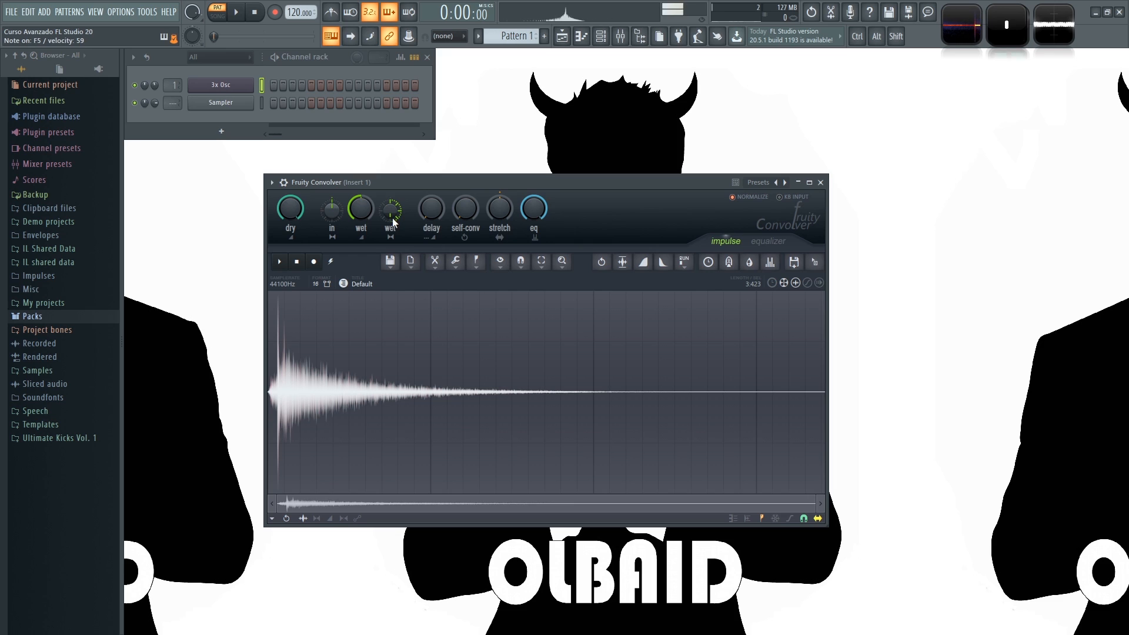
double_click(1003, 27)
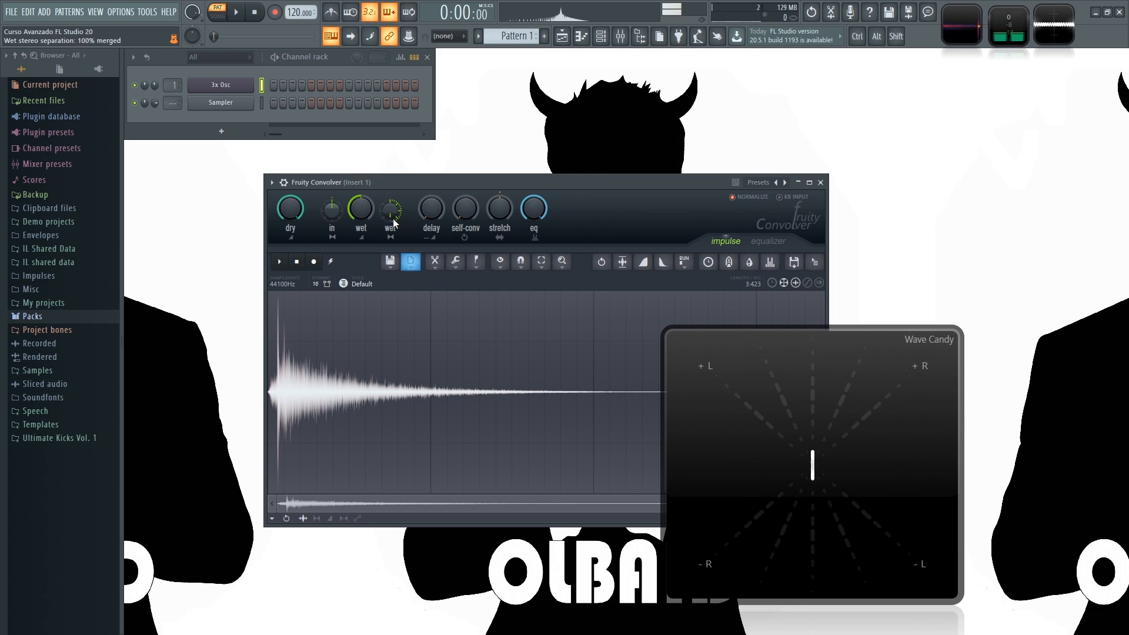
left_click_drag(390, 212, 390, 294)
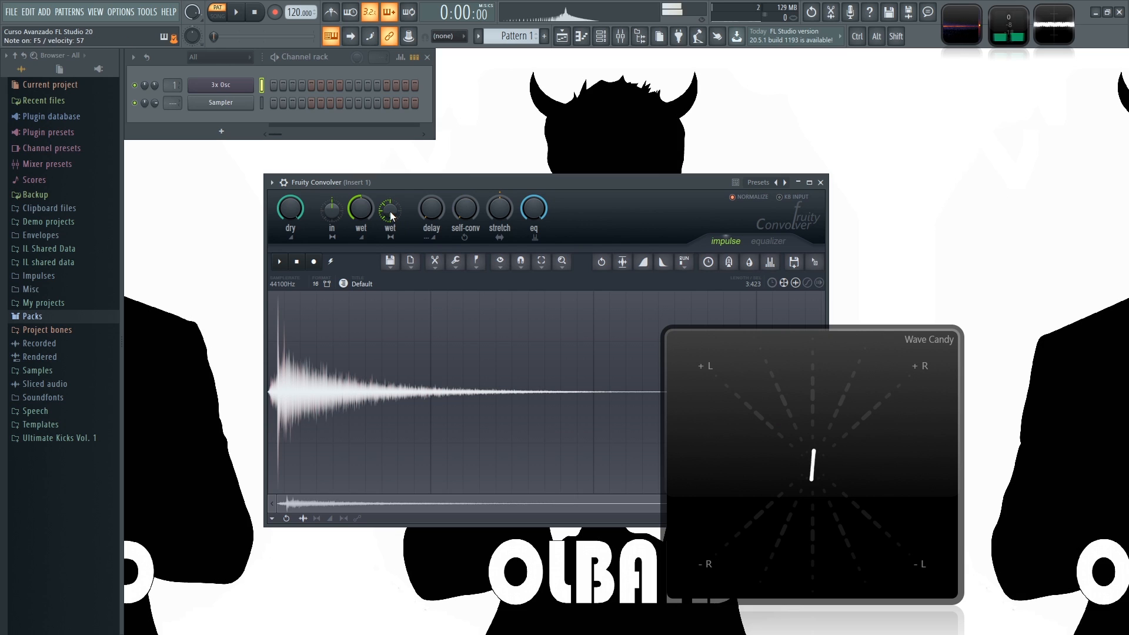
left_click_drag(391, 212, 390, 132)
left_click_drag(390, 213, 391, 294)
double_click(793, 450)
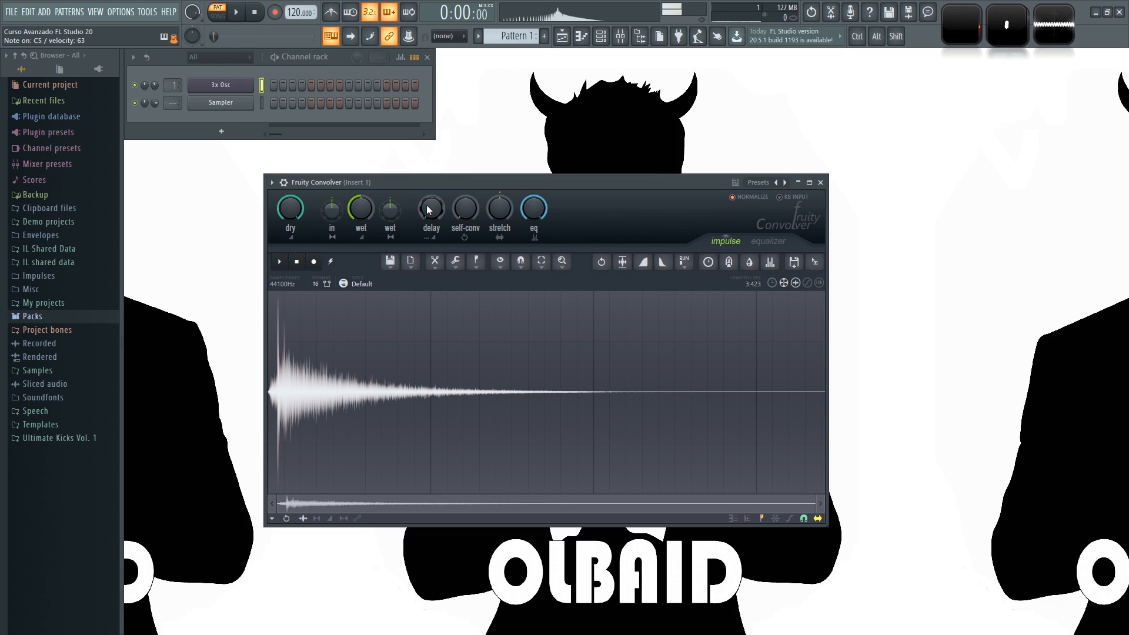
Step: Try Fruity Convolver's delay raised to several amounts while playing notes, and return it to minimum
left_click_drag(429, 210, 428, 195)
key("e")
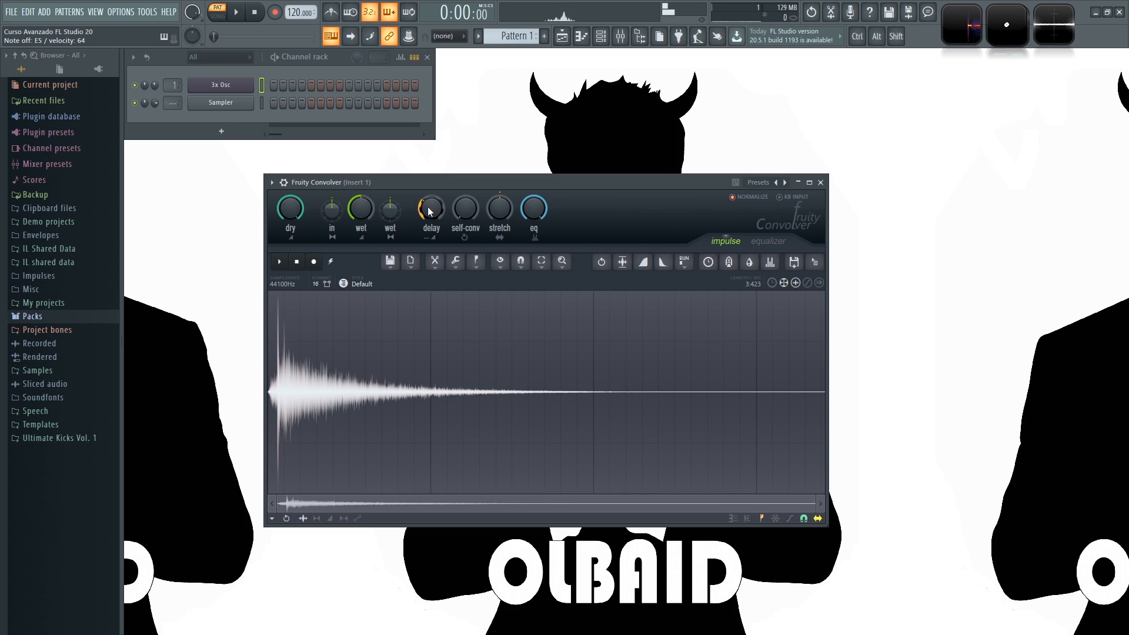
left_click_drag(429, 216, 428, 207)
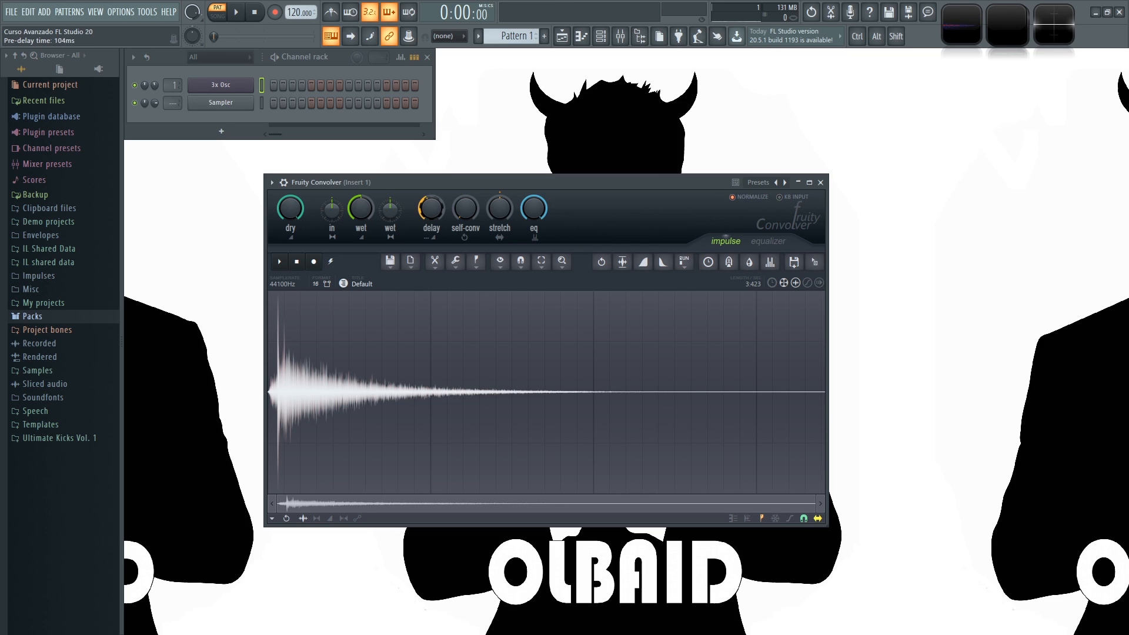
key("e")
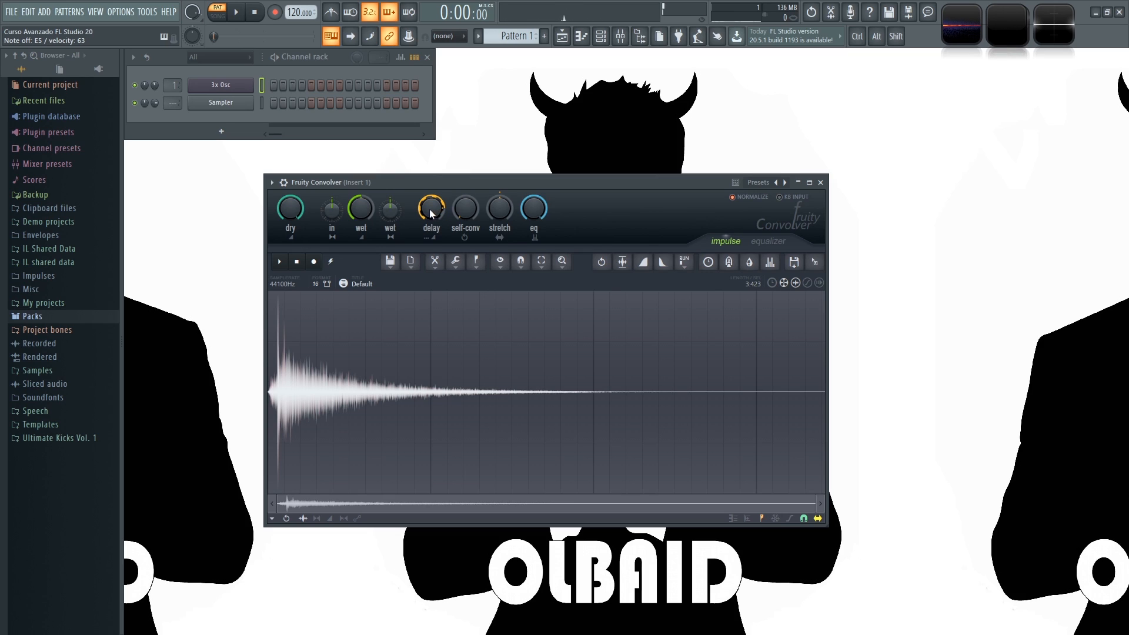
left_click_drag(433, 215, 433, 219)
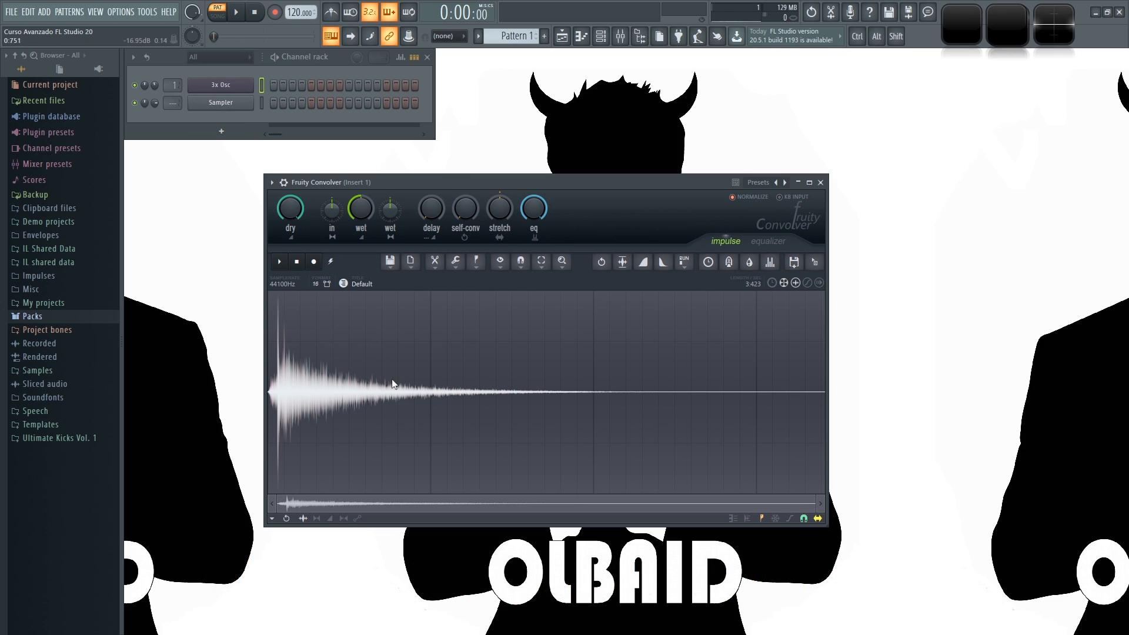
Step: Try Fruity Convolver's self-convolution at a raised amount while playing notes, and return it to minimum
left_click_drag(465, 207, 465, 158)
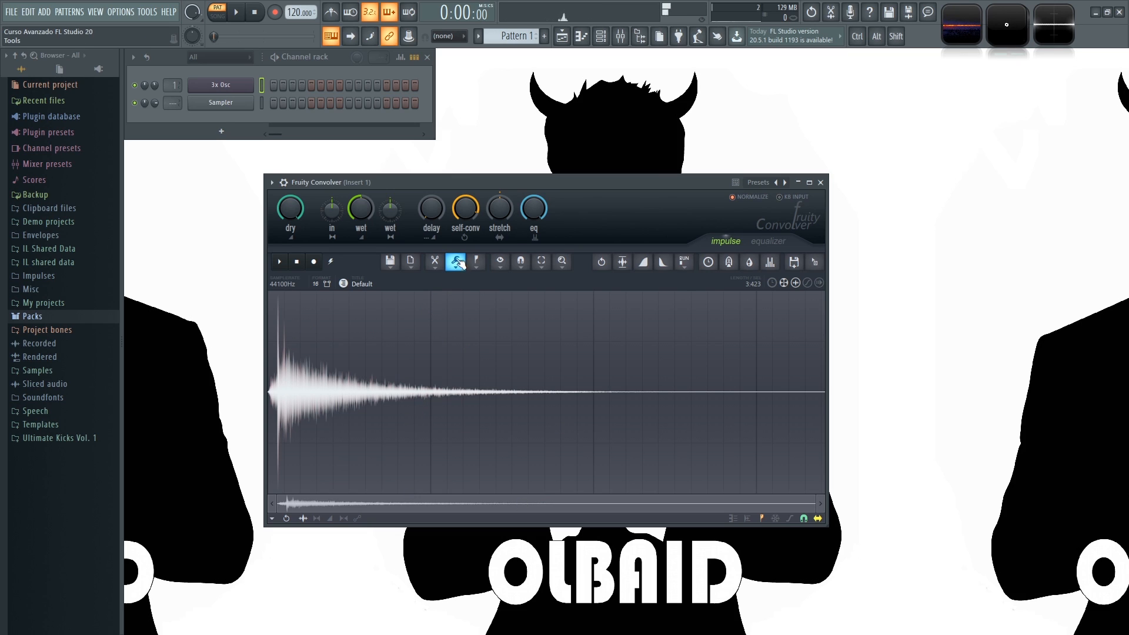
left_click_drag(466, 209, 466, 257)
left_click_drag(462, 211, 462, 163)
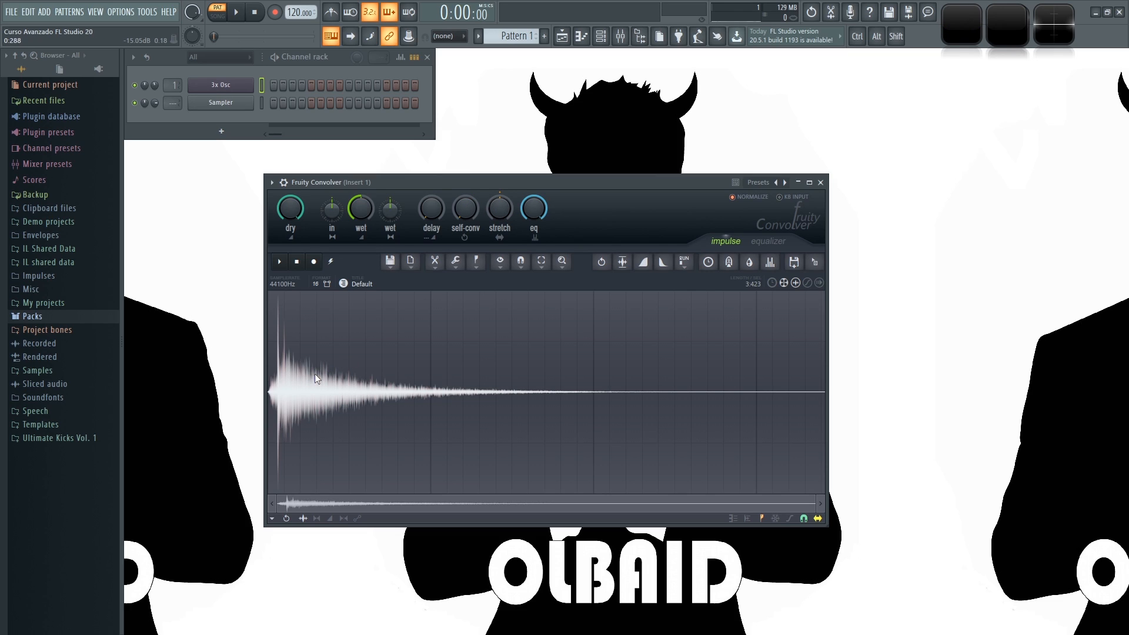
Step: Play the impulse at its original stretch ratio and again with the stretch raised, and stop playback
left_click(281, 262)
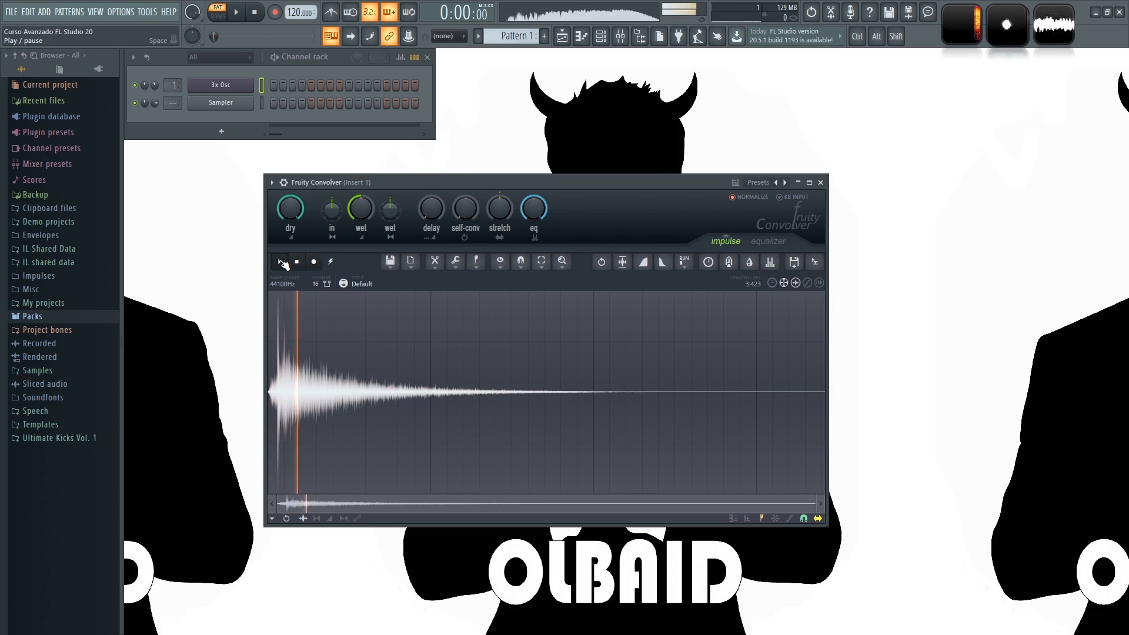
left_click_drag(500, 210, 501, 174)
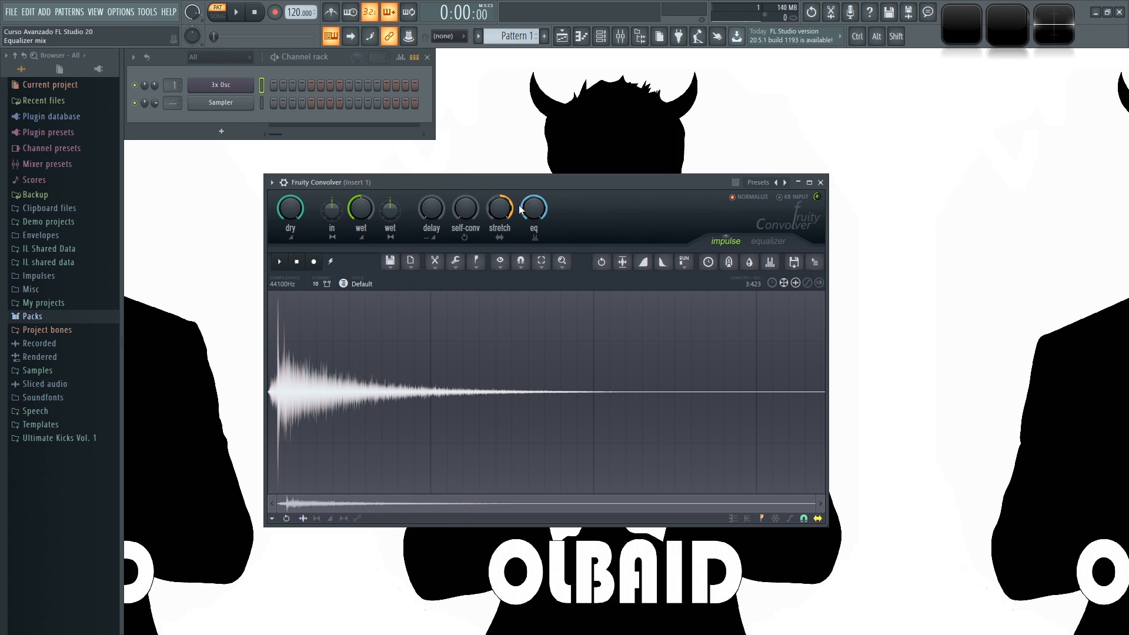
left_click(282, 263)
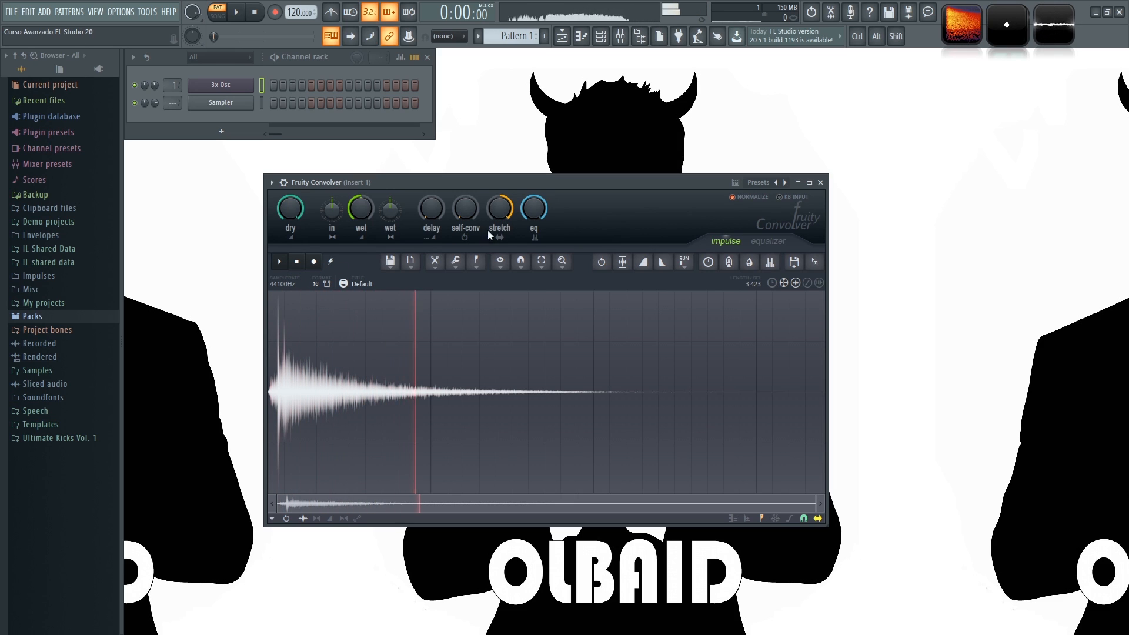
left_click(291, 265)
left_click(296, 263)
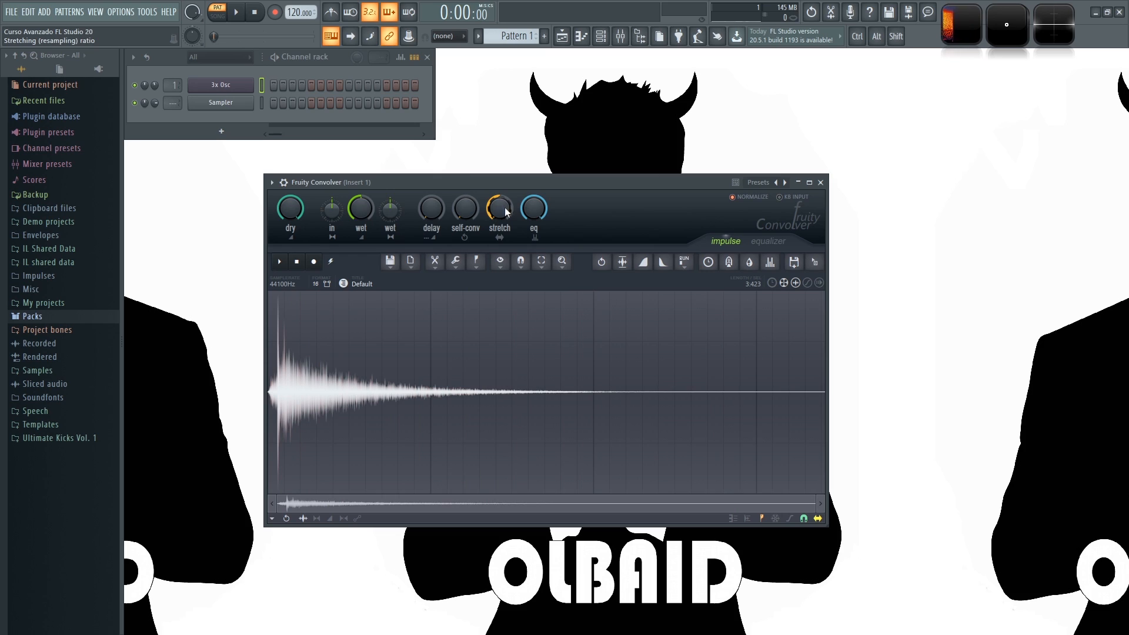
Step: Compare low and high impulse stretch ratios while playing notes, and reset the stretch to its centre
left_click_drag(500, 208, 499, 176)
left_click_drag(513, 215, 513, 253)
left_click_drag(491, 209, 503, 213)
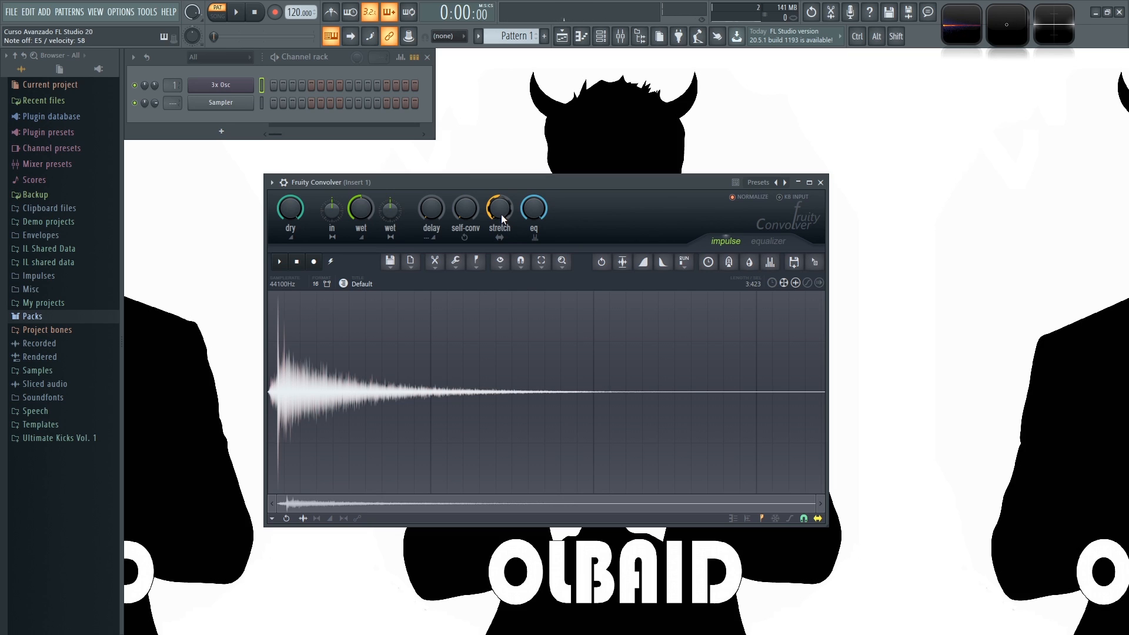
left_click_drag(500, 209, 500, 176)
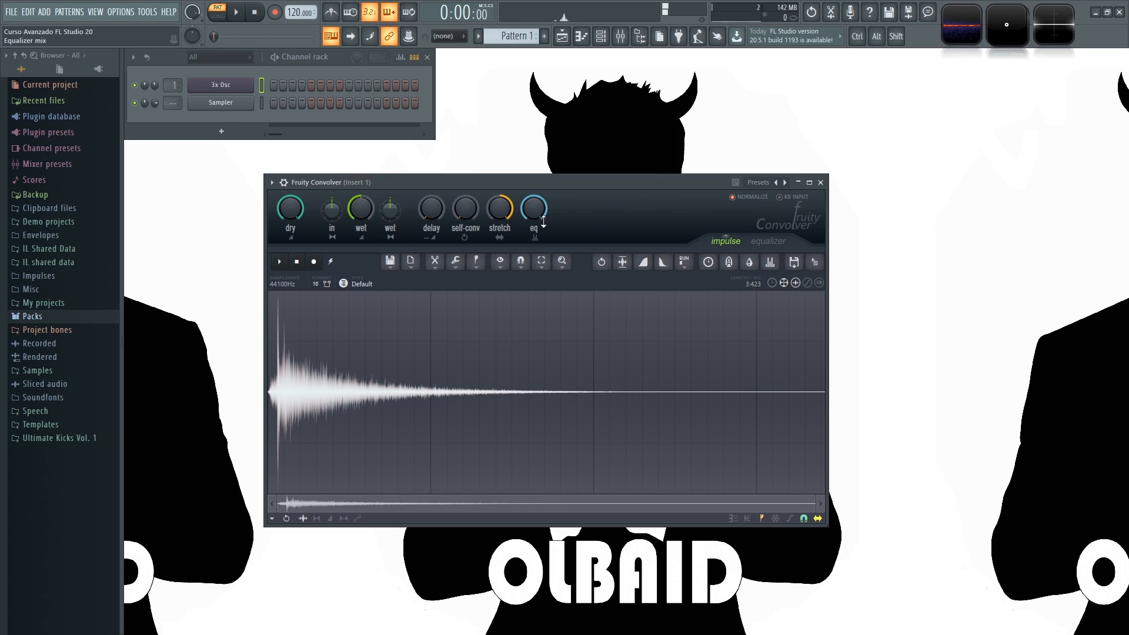
left_click(500, 213, "alt")
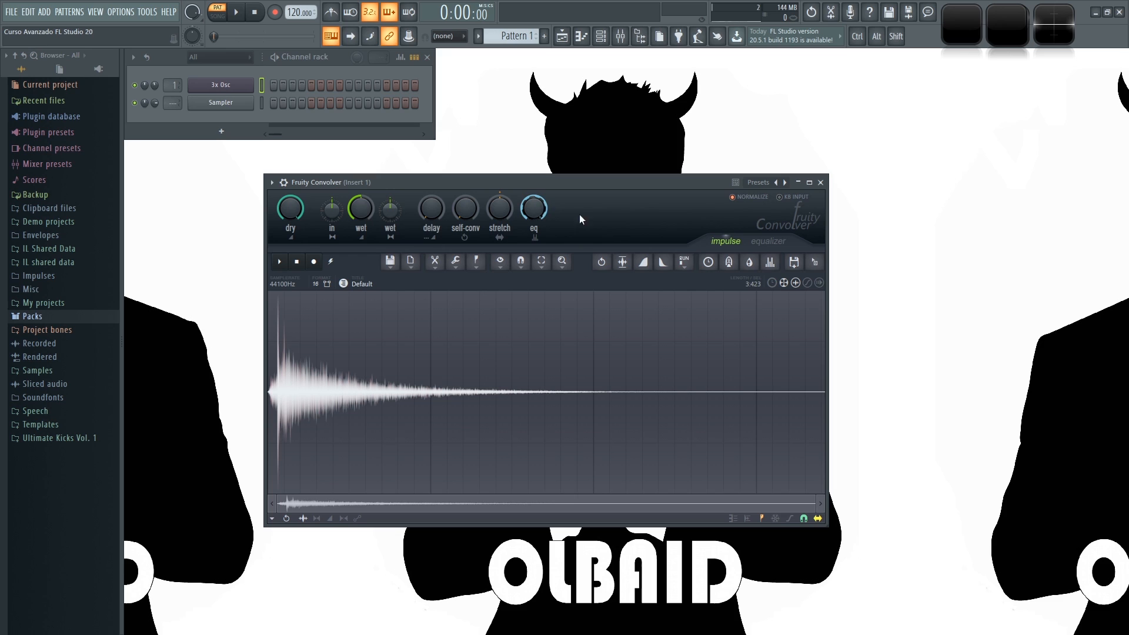
Step: Shape the convolver's equalizer curve into a vertical low cut at about 472 Hz, with everything below it fully attenuated
left_click(771, 241)
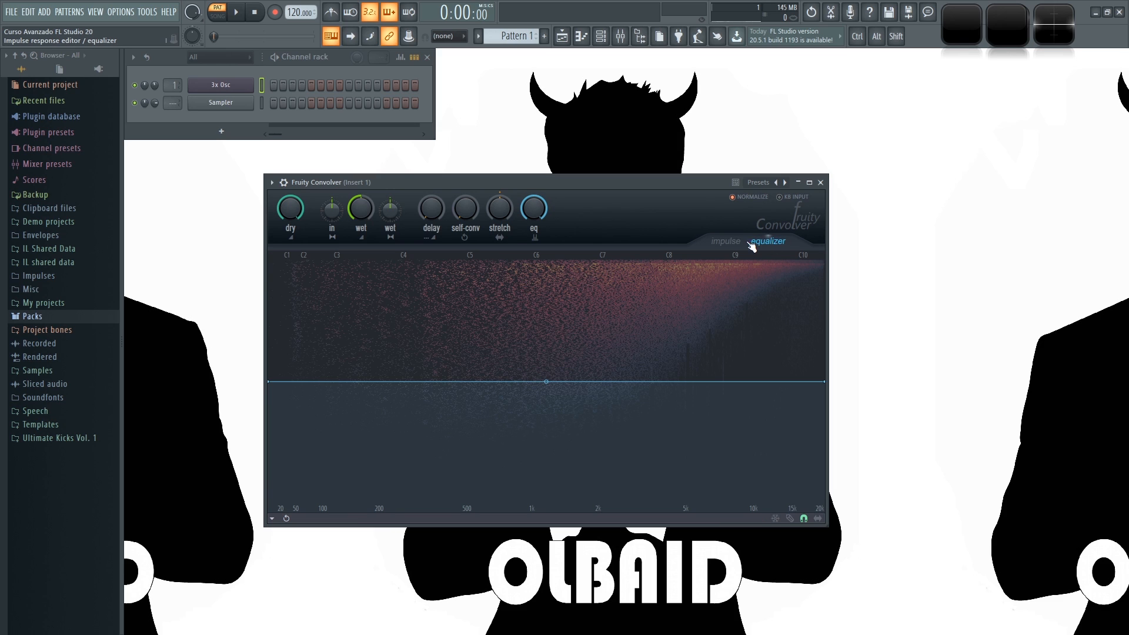
left_click(736, 244)
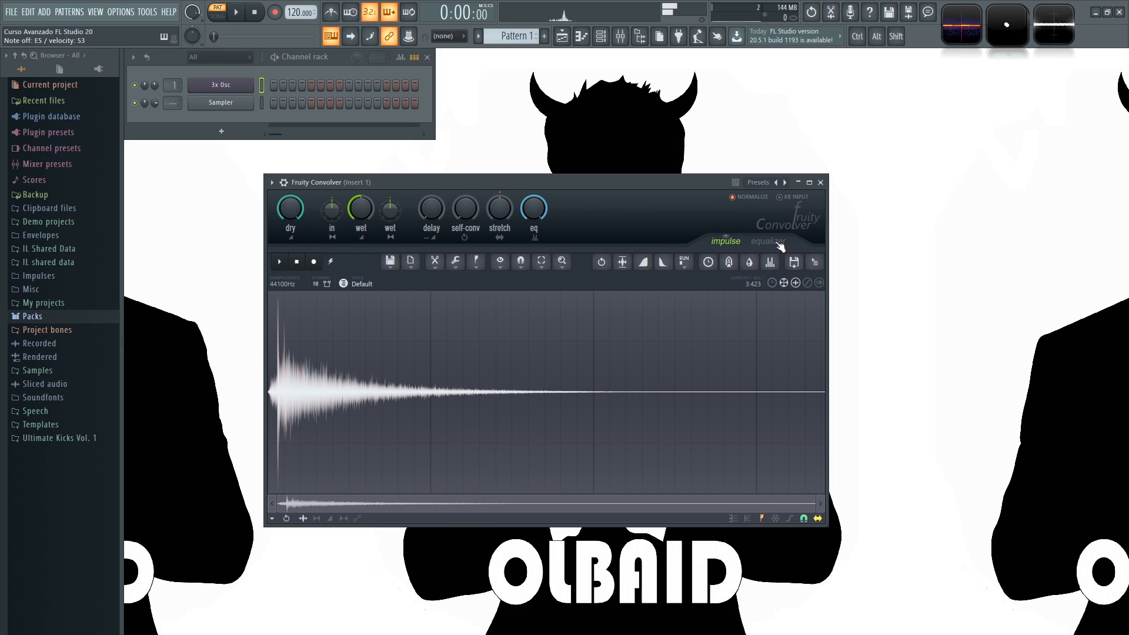
left_click(767, 242)
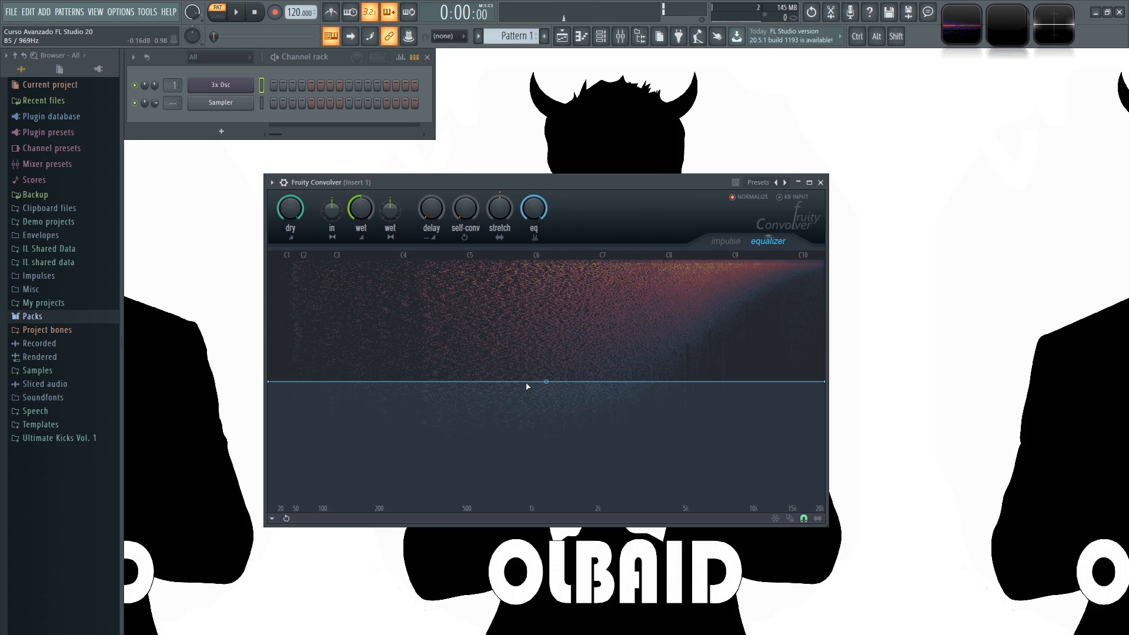
right_click(490, 383)
left_click_drag(267, 382, 460, 547)
right_click(465, 472)
left_click_drag(466, 472, 460, 562)
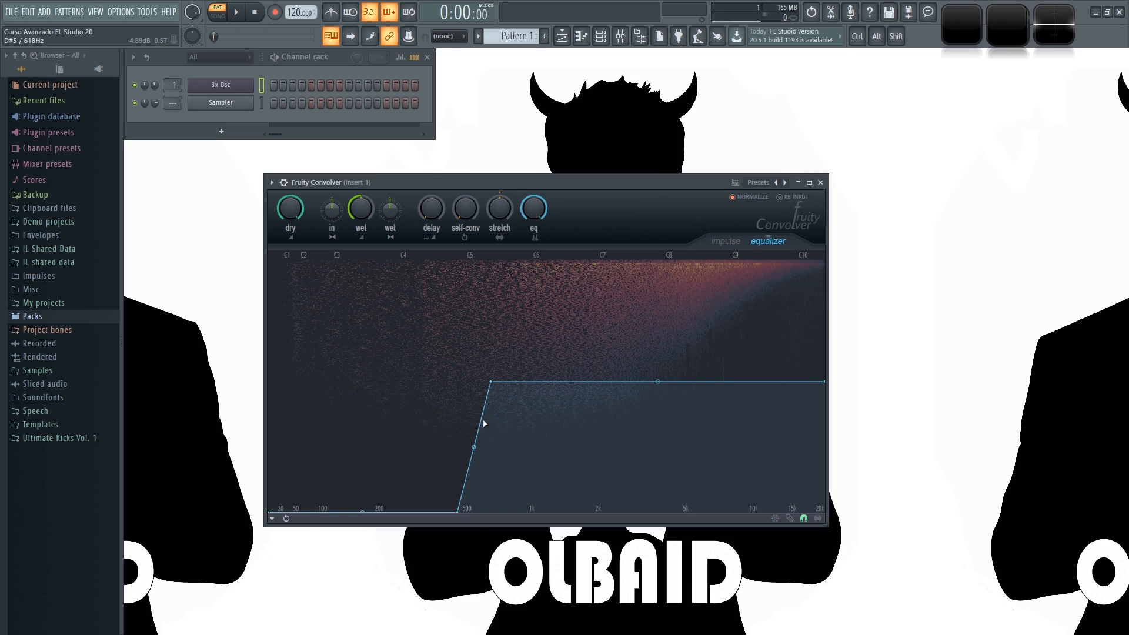
left_click_drag(493, 383, 458, 381)
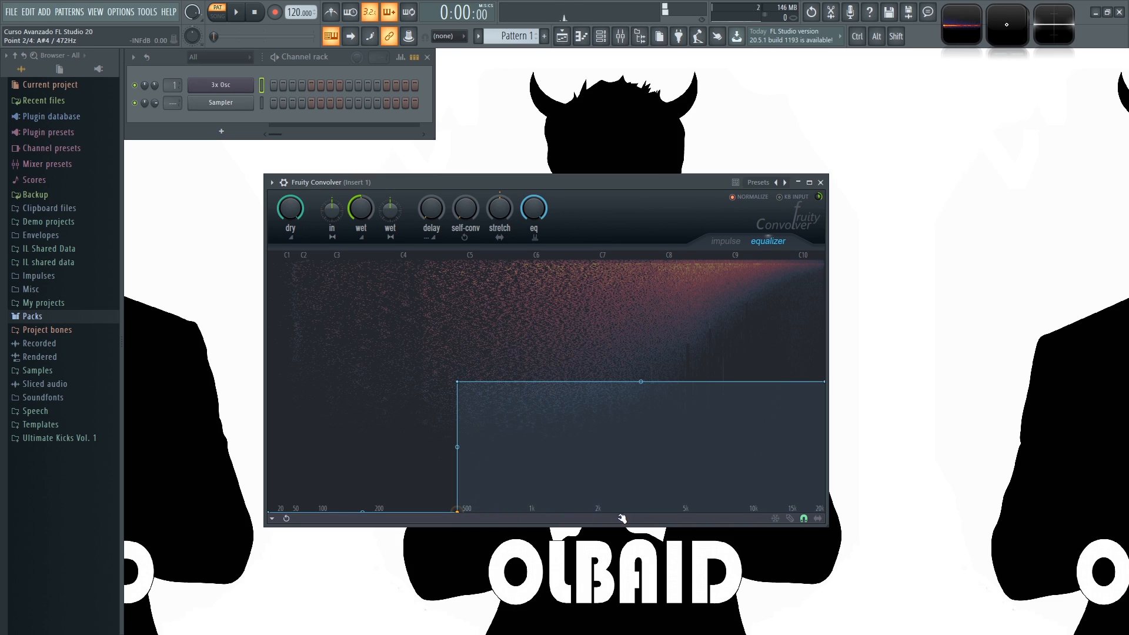
Step: Enable sliding for the equalizer points, move the low cut to just below 2 kHz, and bring it back between 500 Hz and 1 kHz
left_click(818, 519)
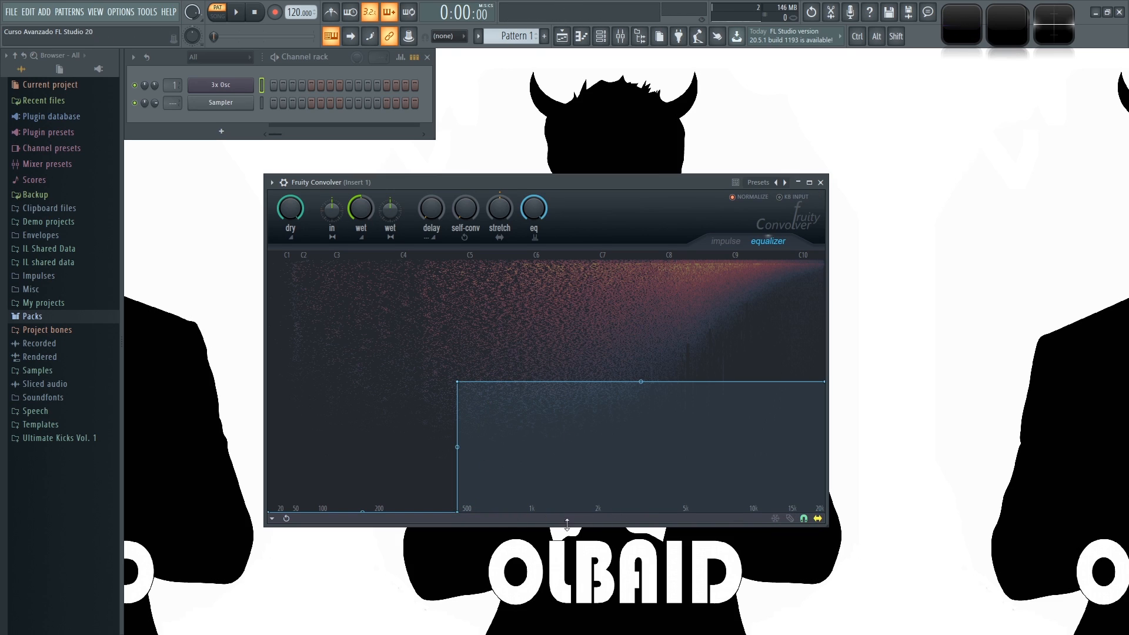
left_click_drag(458, 514, 590, 513)
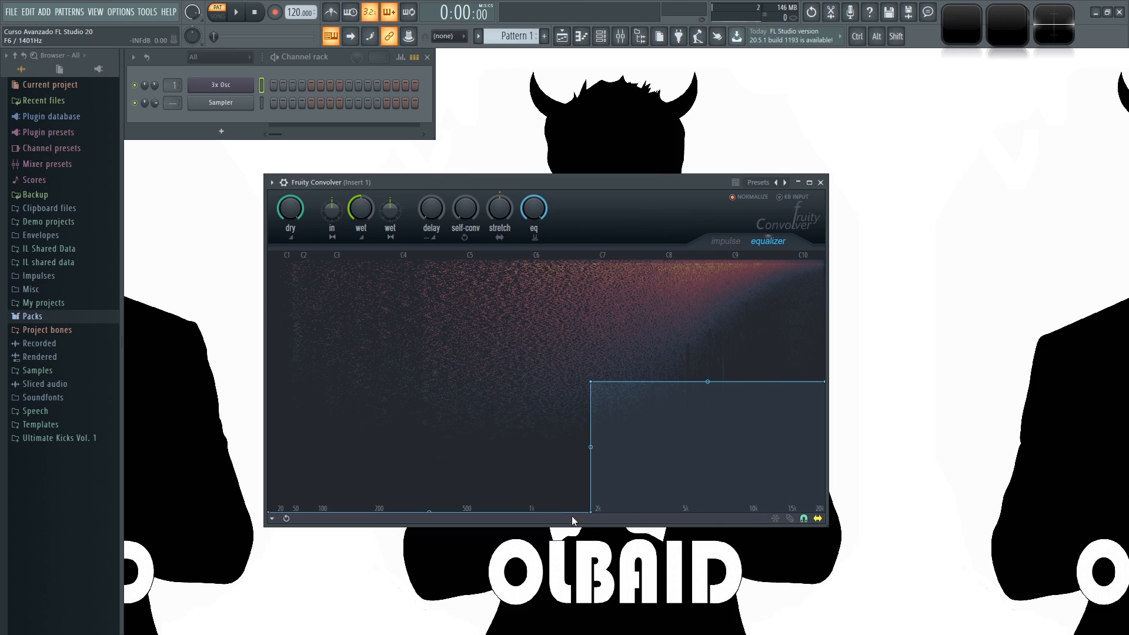
left_click_drag(590, 513, 489, 512)
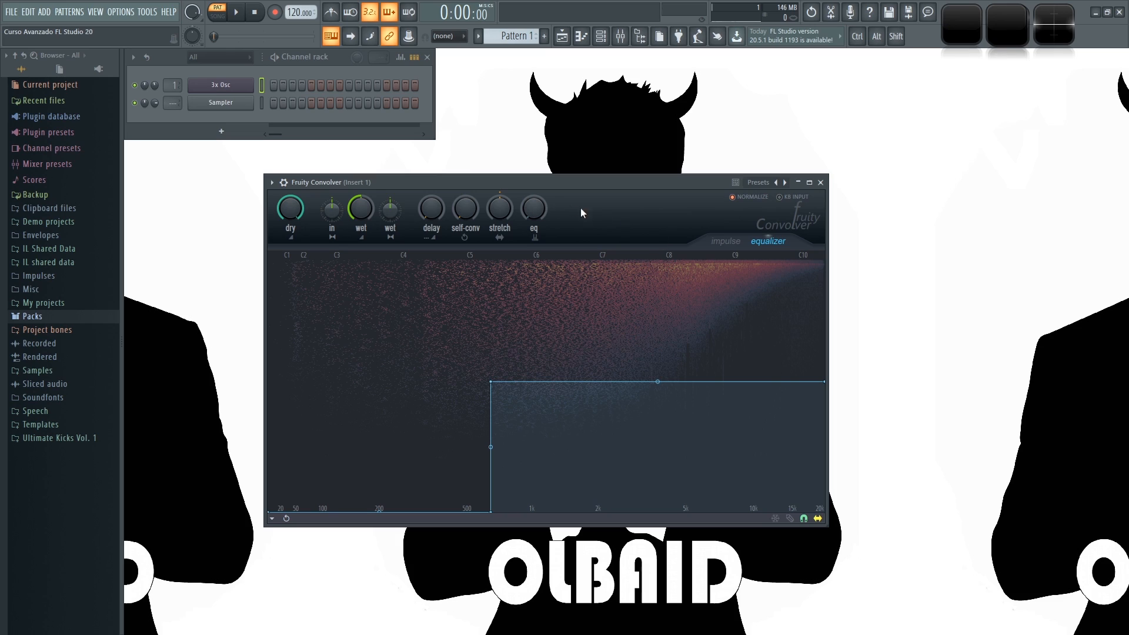
Step: Delete the low cut's bottom point, flatten the equalizer curve to its neutral level, and return to the impulse editor
right_click(492, 512)
left_click(547, 426)
left_click_drag(273, 513, 219, 384)
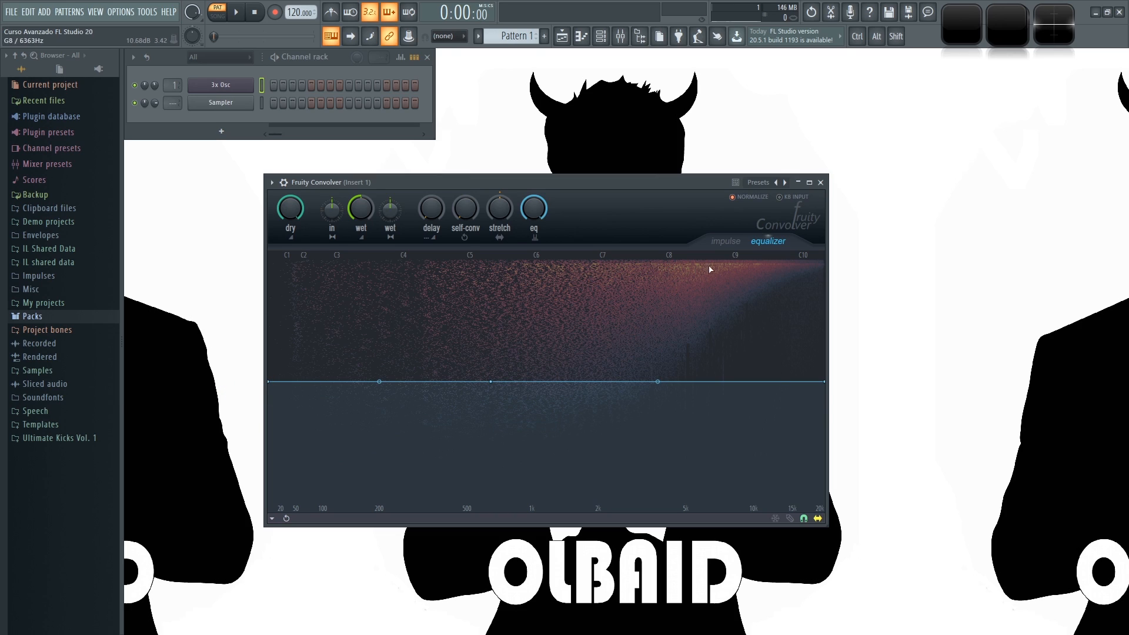
left_click(727, 242)
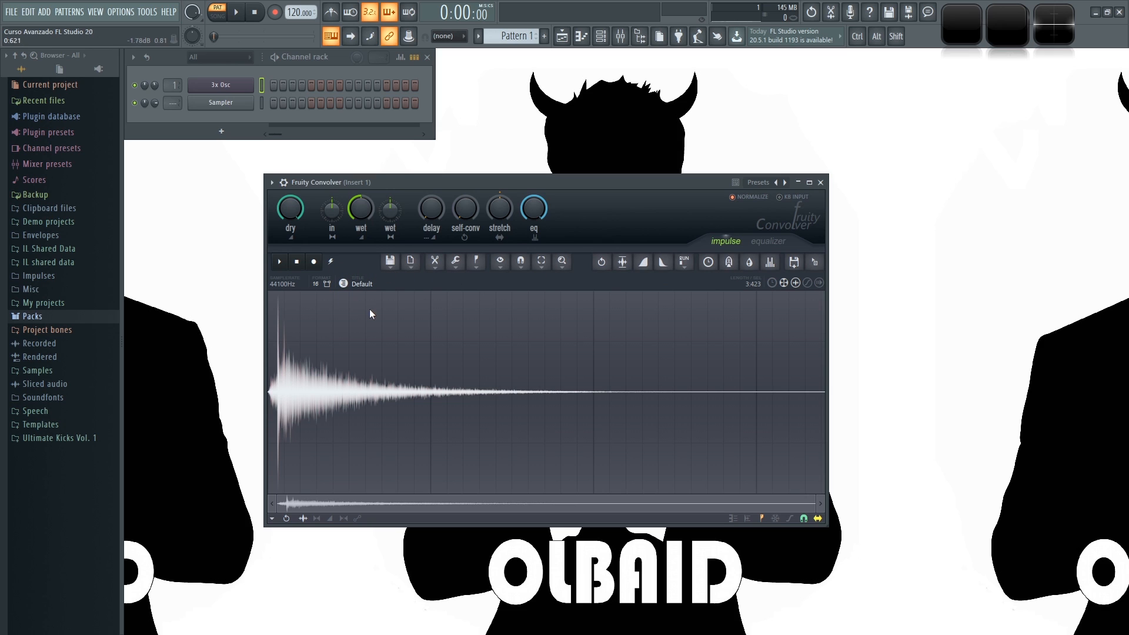
Step: Examine the impulse editor's file, sample format, editing, processing and region commands
left_click_drag(516, 185, 496, 198)
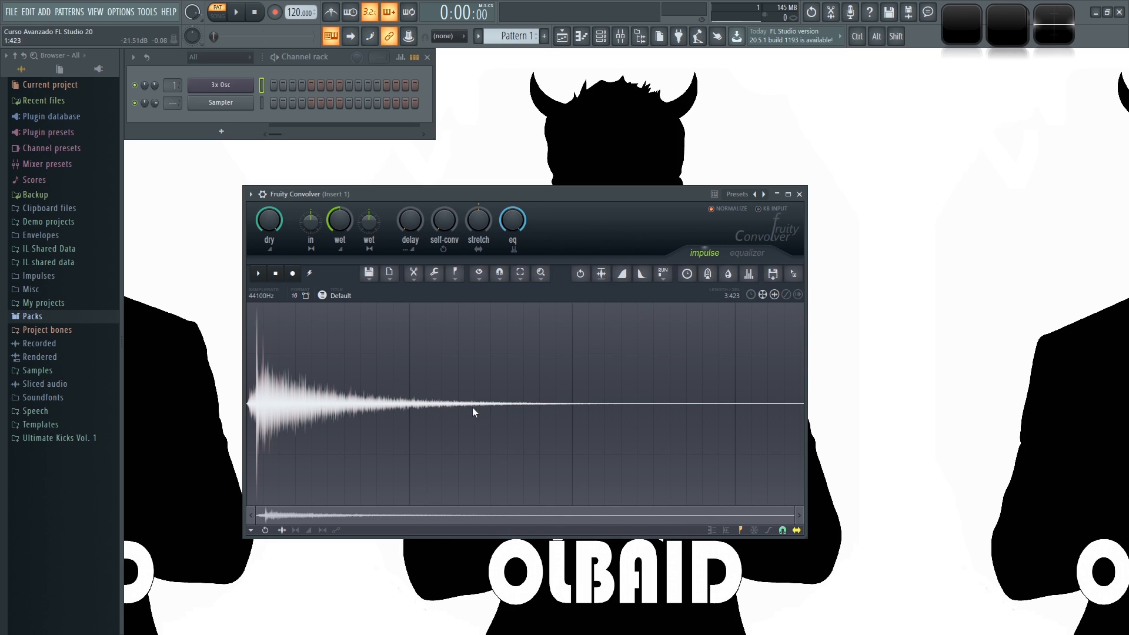
left_click(369, 276)
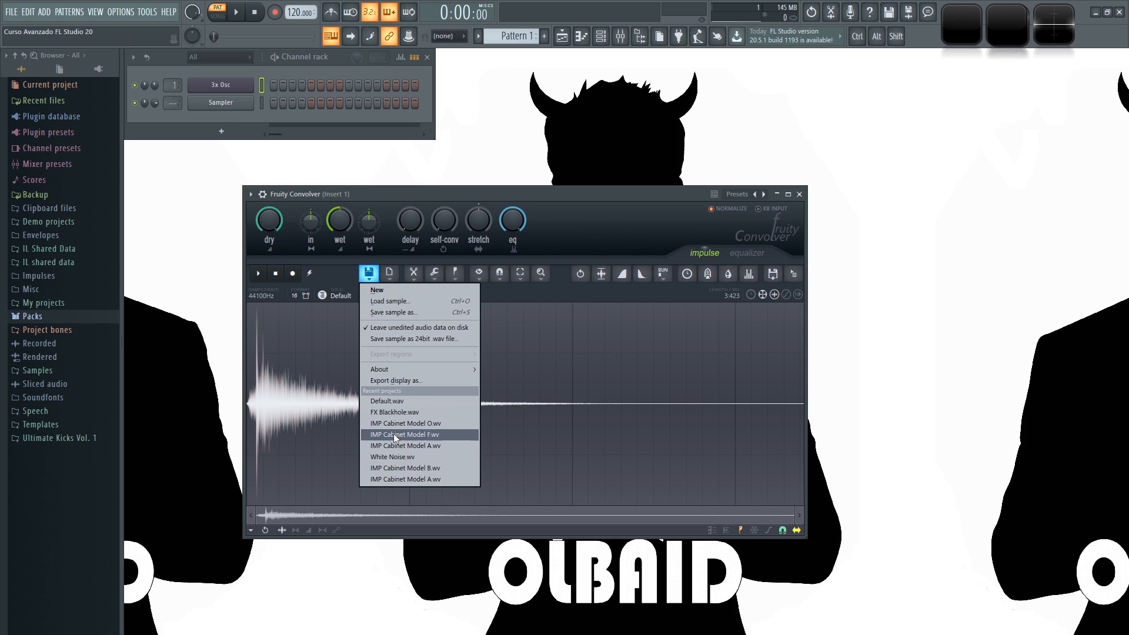
left_click(449, 195)
left_click(390, 276)
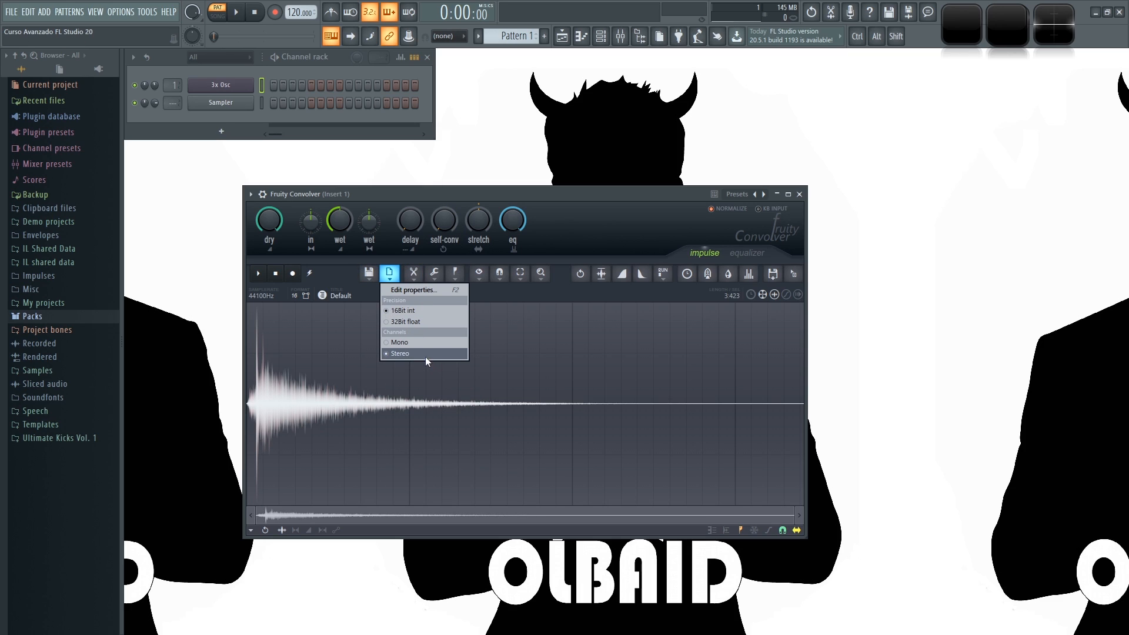
left_click(414, 274)
left_click(413, 275)
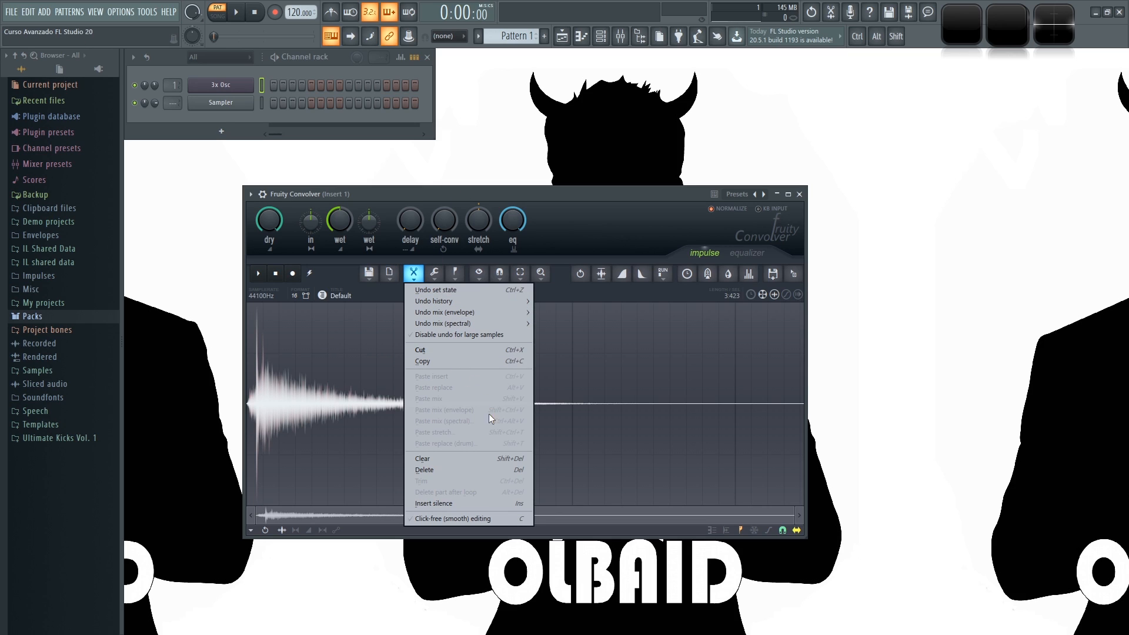
left_click(433, 274)
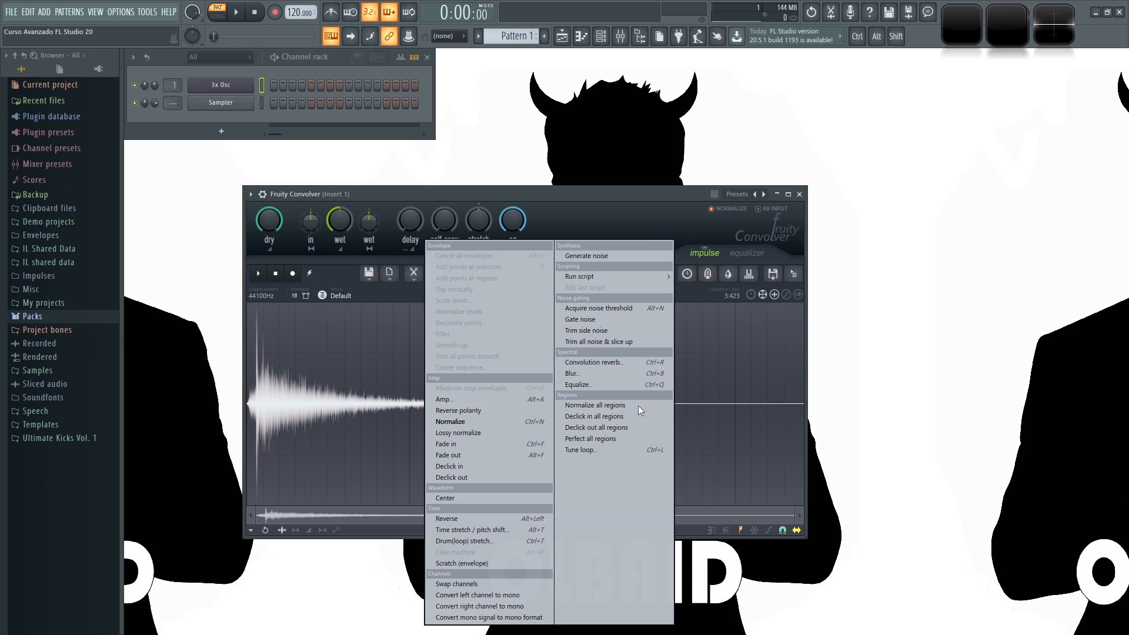
left_click(623, 192)
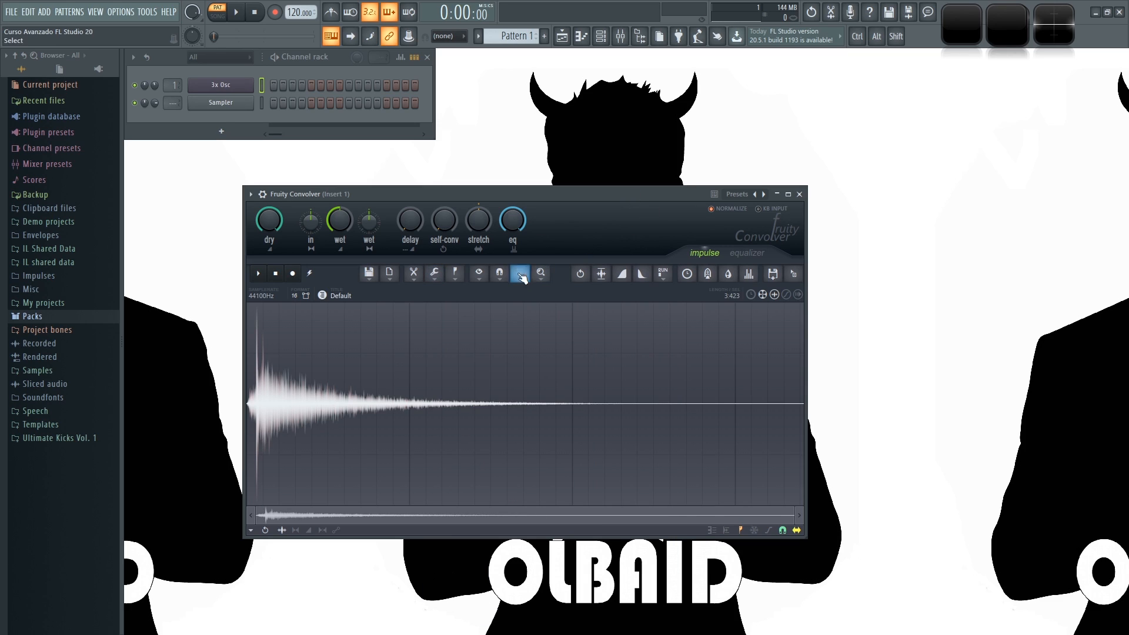
left_click(455, 276)
left_click(456, 277)
Step: Switch the impulse display to Spectrum and back to the plain waveform
left_click(479, 275)
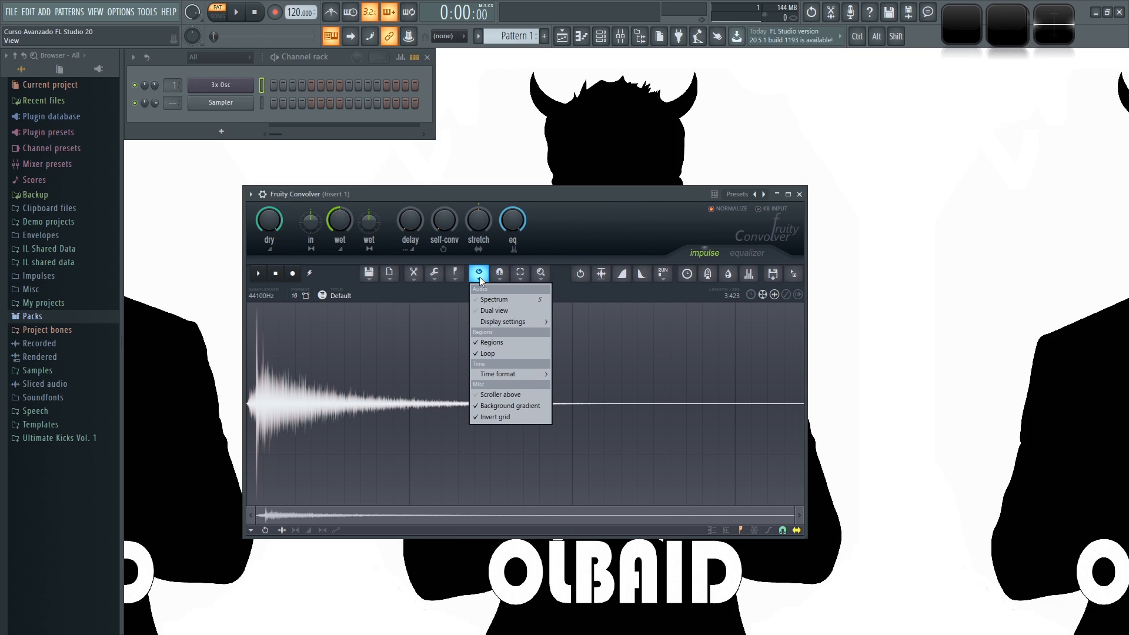
left_click(486, 292)
left_click(480, 283)
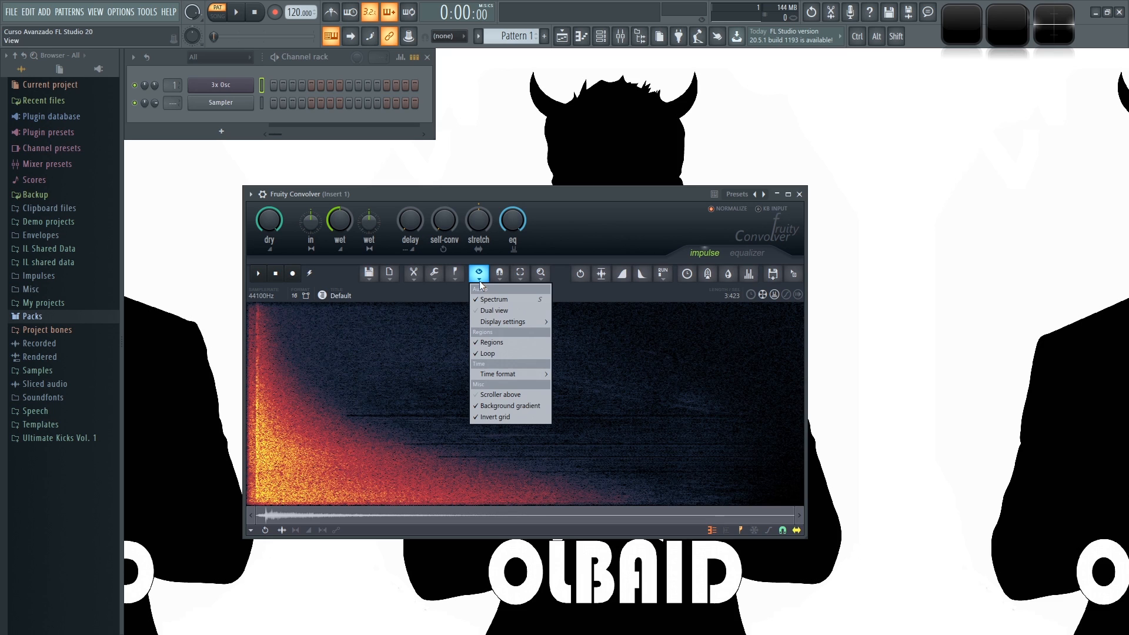
left_click(499, 299)
Step: Turn on Dual view for the impulse, toggle Spectrum on and off within it, and turn Dual view off again
left_click(479, 277)
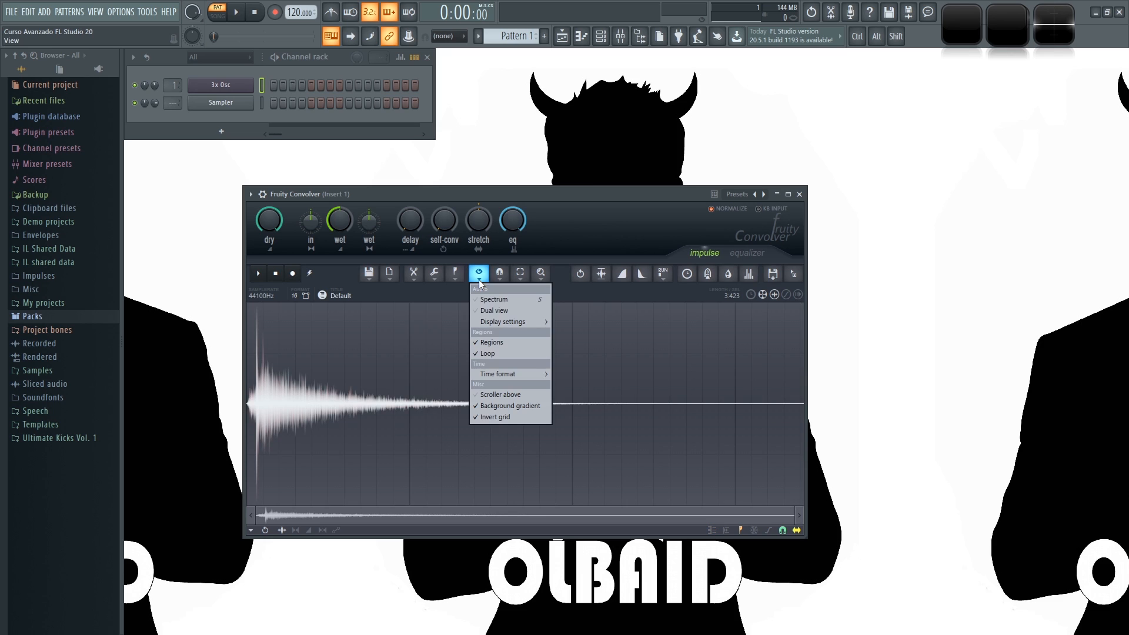
left_click(488, 310)
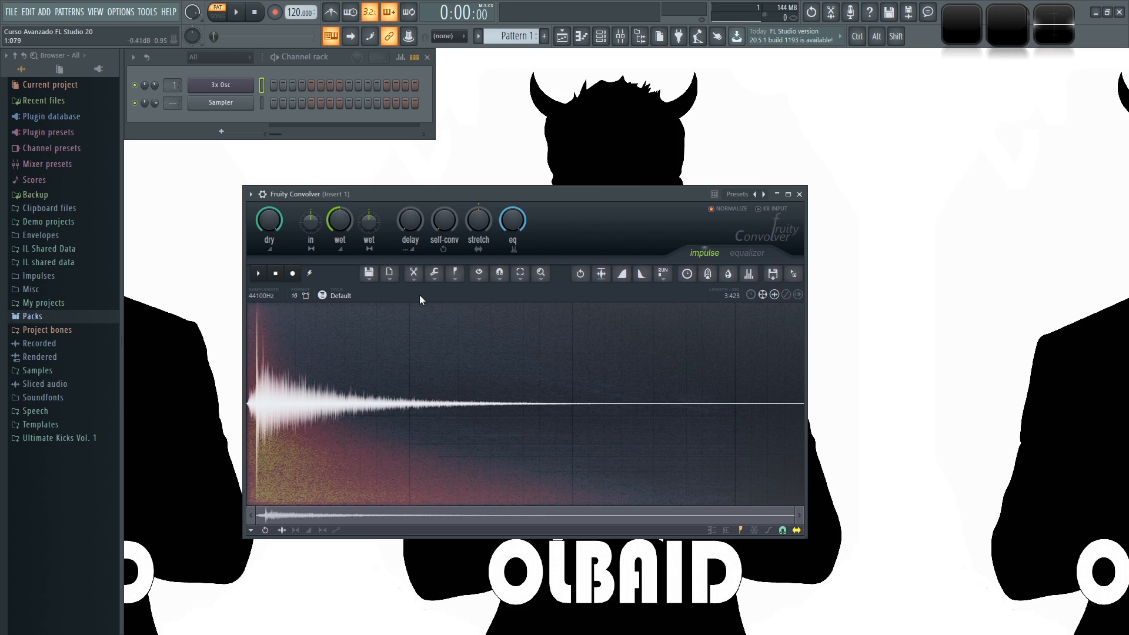
left_click(481, 279)
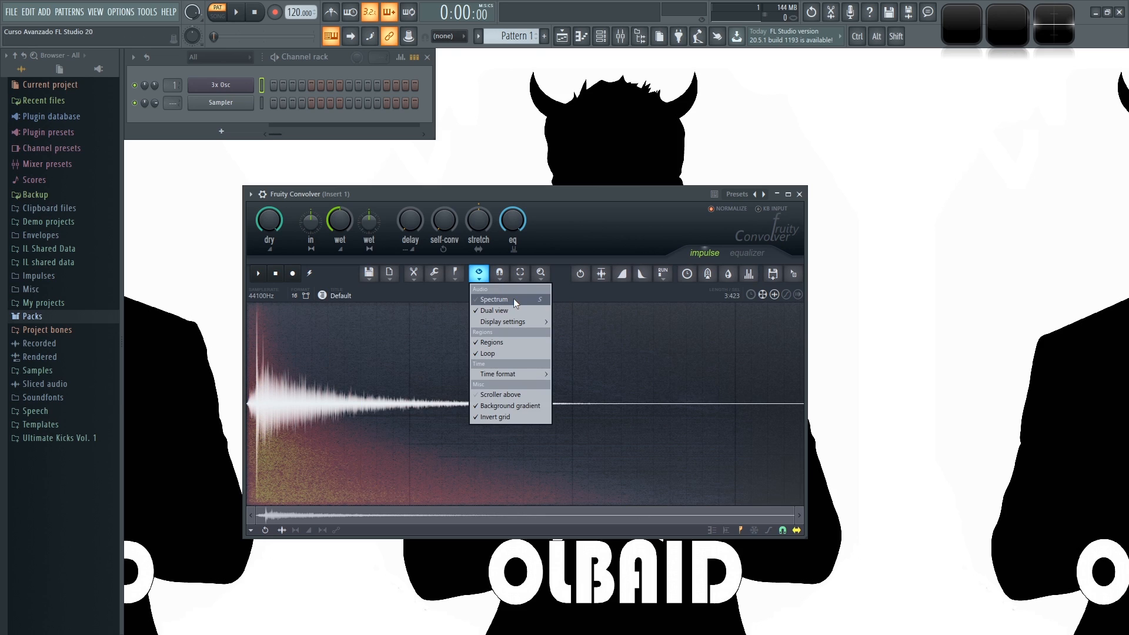
left_click(513, 299)
left_click(479, 277)
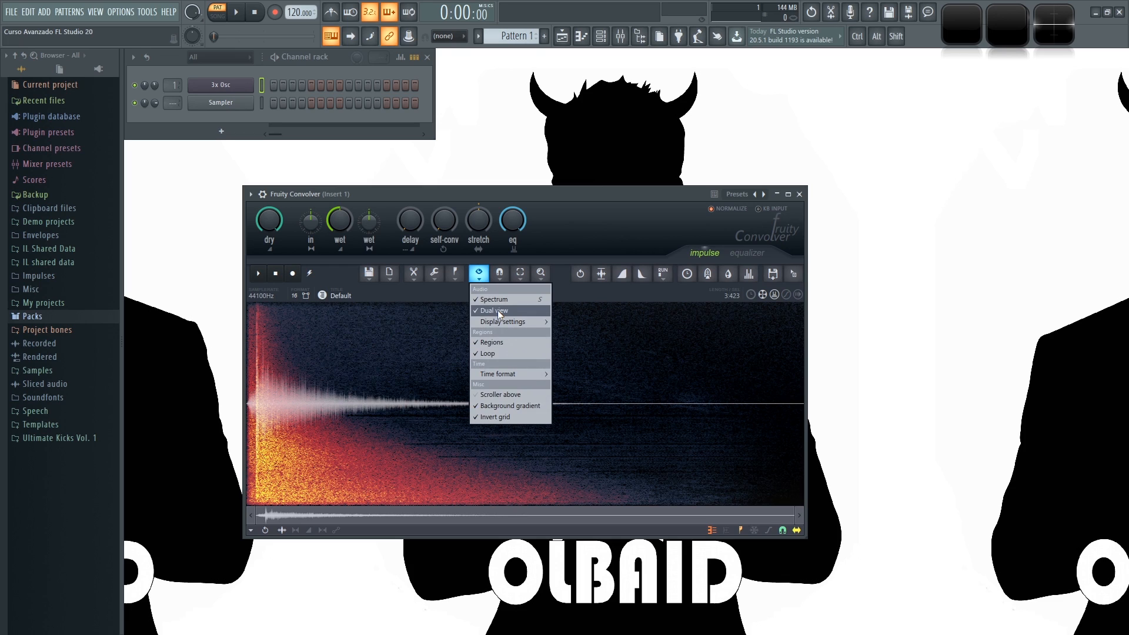
left_click(494, 300)
left_click(481, 275)
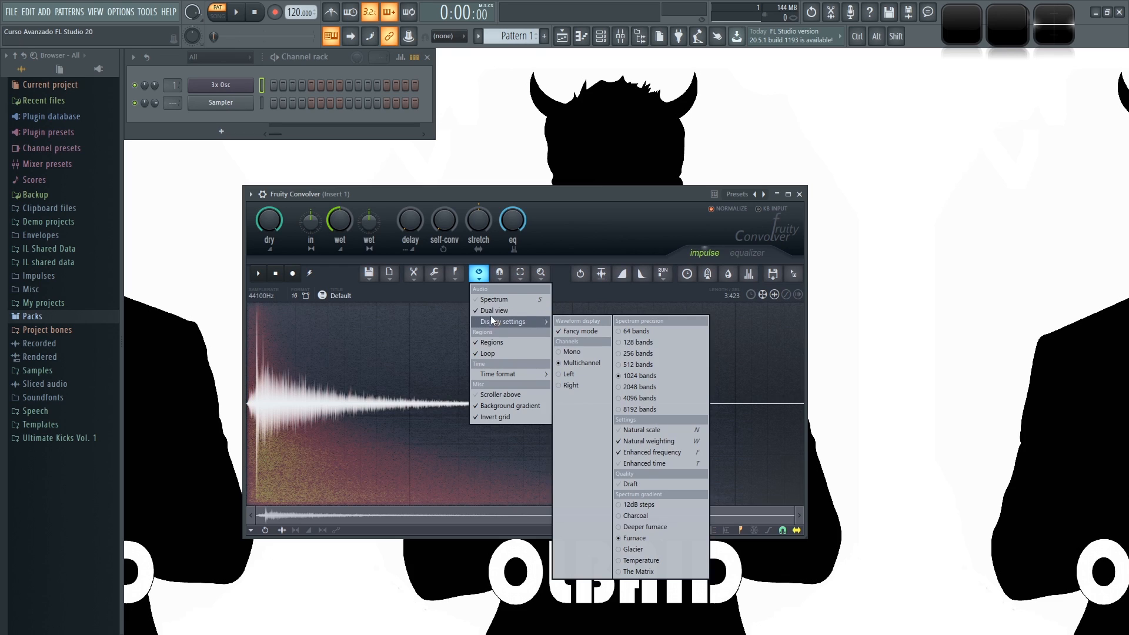
left_click(497, 312)
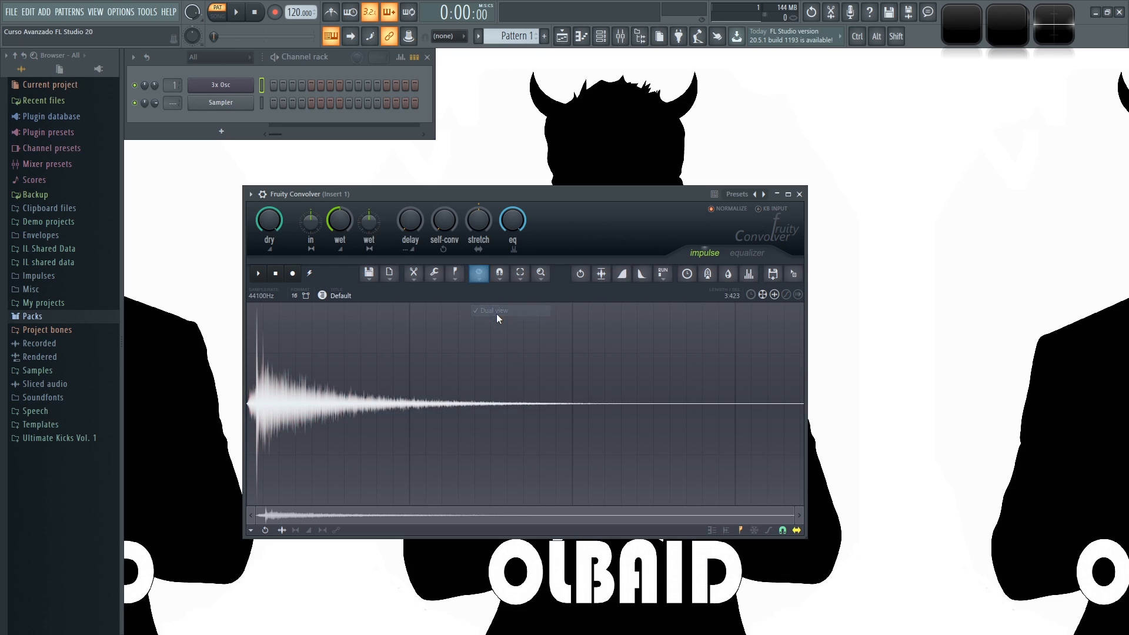
Step: Examine the impulse editor's snapping options and the Convolution reverb tool, closing the tool without applying it
left_click(501, 280)
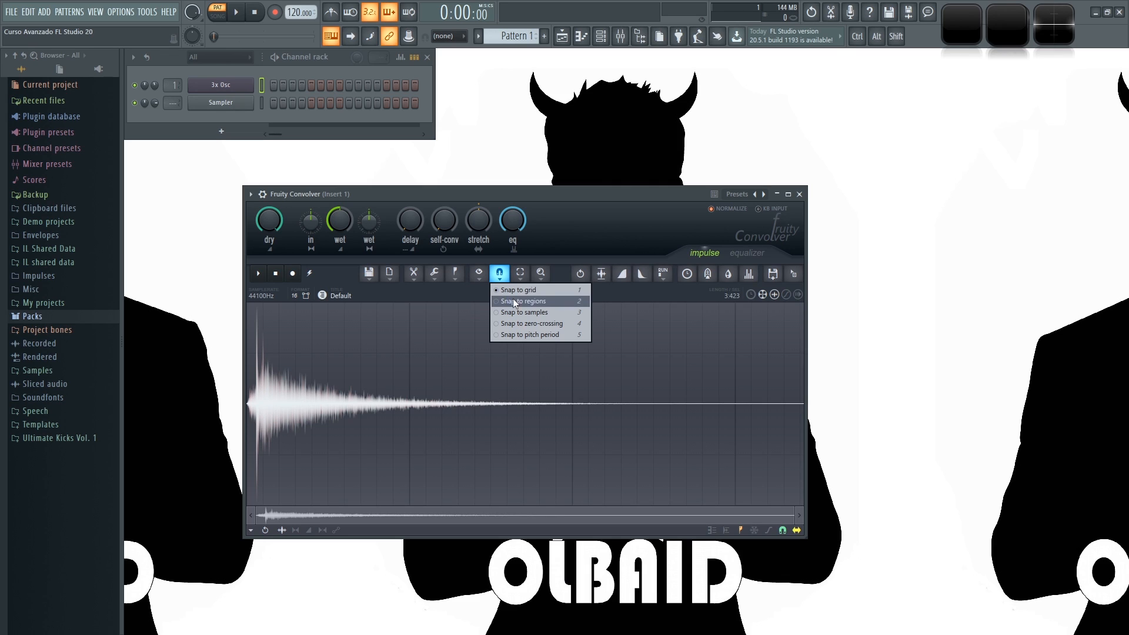
left_click(530, 336)
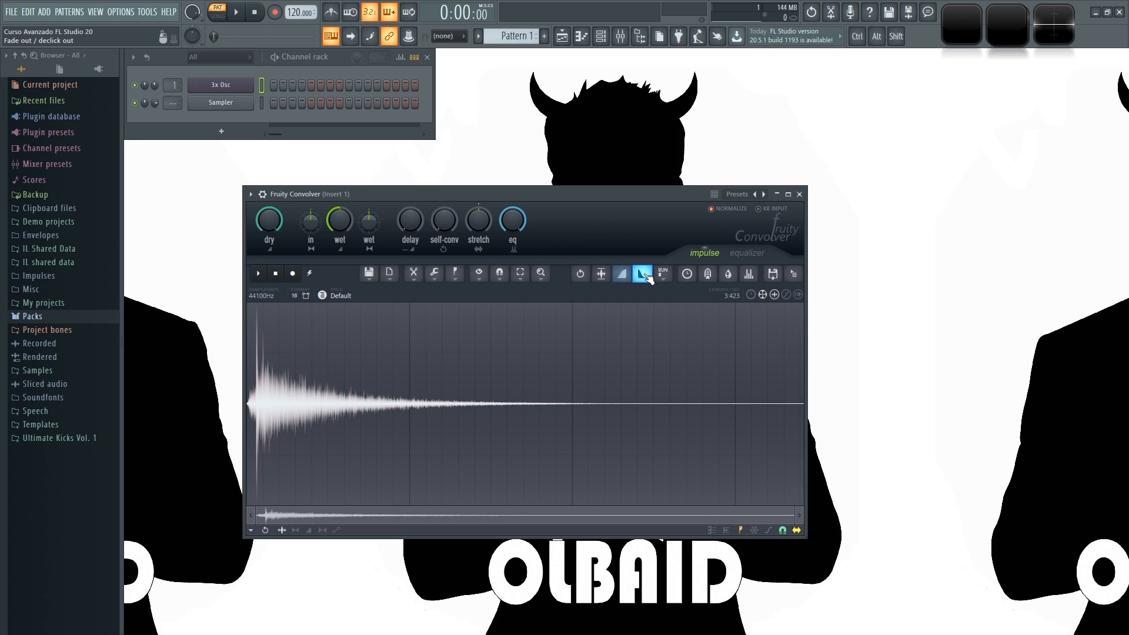
left_click(709, 275)
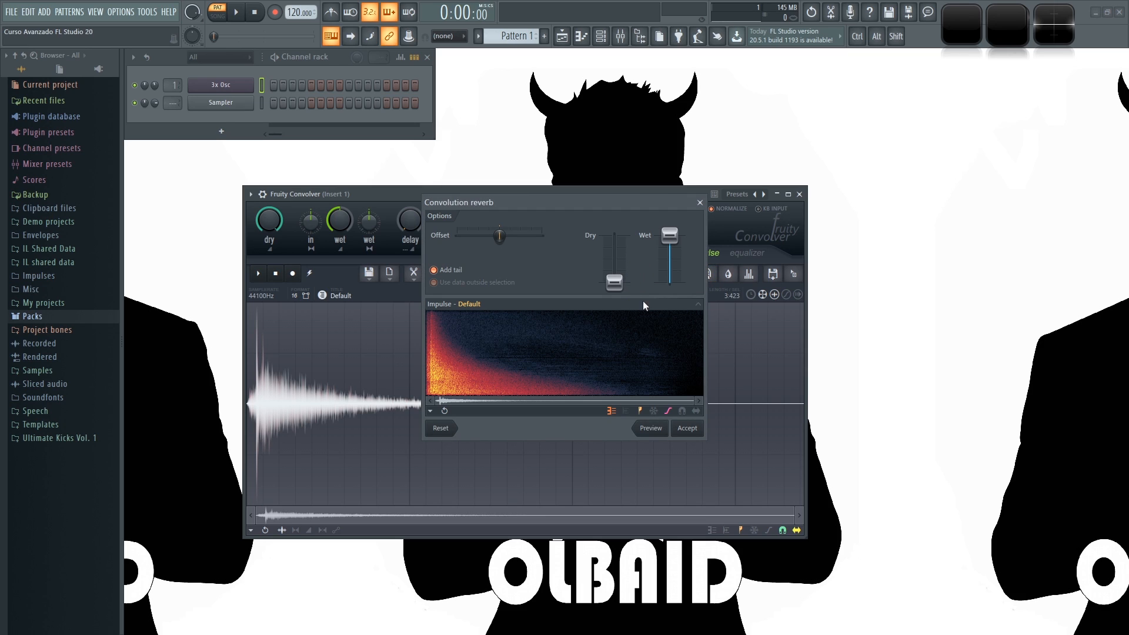
left_click(699, 203)
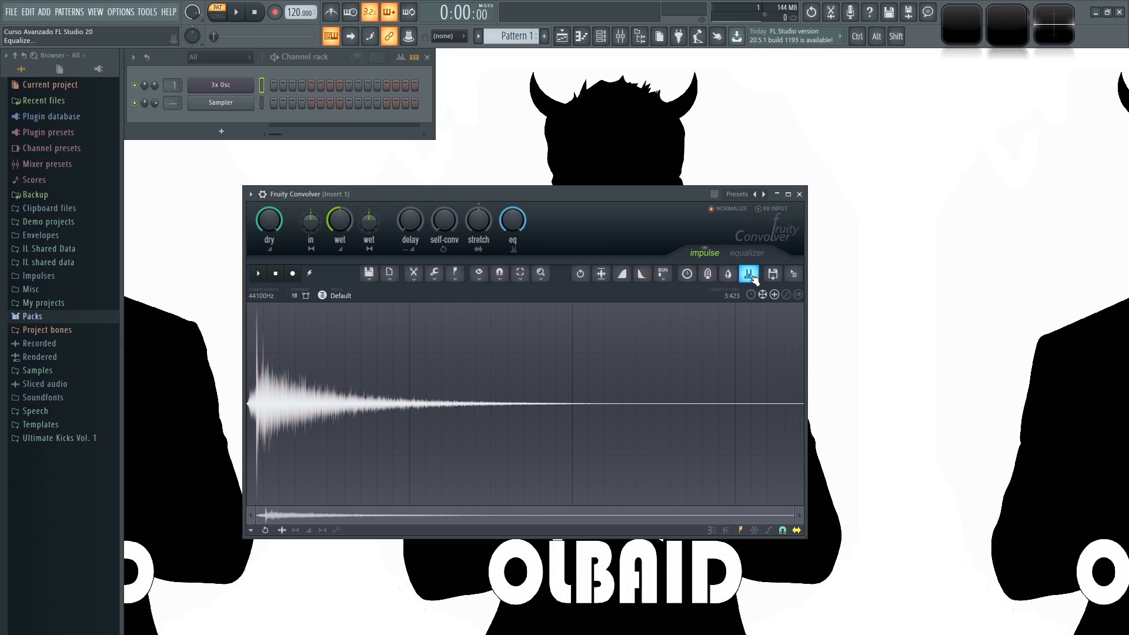
Step: Compare the impulse editor's Equalizer tool with the plugin's own equalizer page, and return to the impulse editor without applying changes
left_click(750, 275)
left_click(758, 200)
left_click(756, 254)
left_click(712, 259)
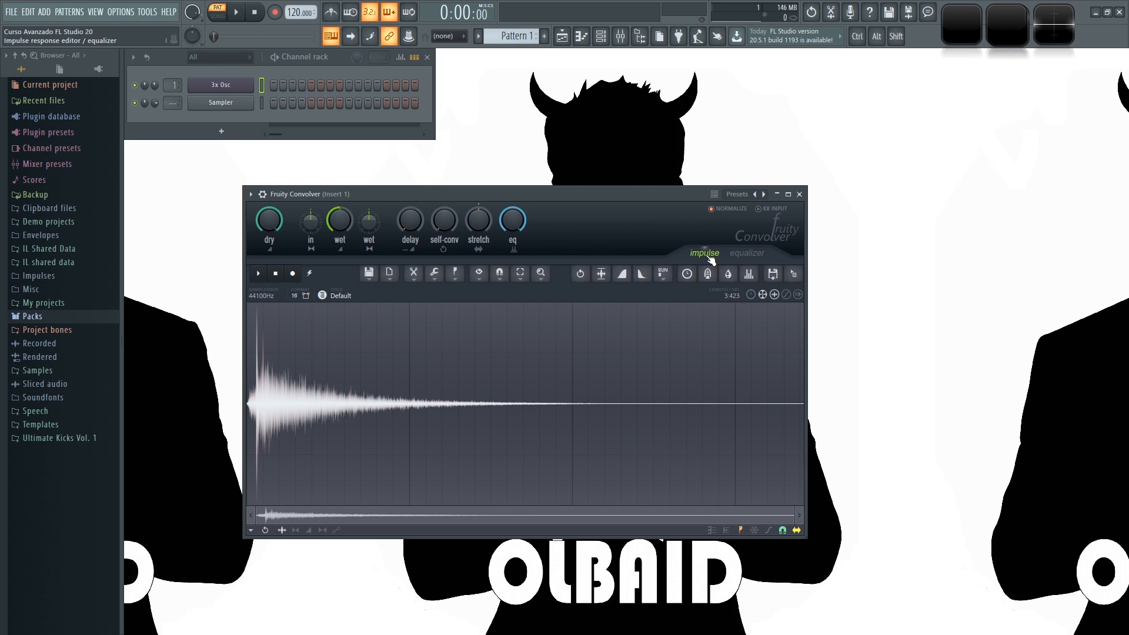
left_click(749, 274)
left_click_drag(492, 203, 496, 260)
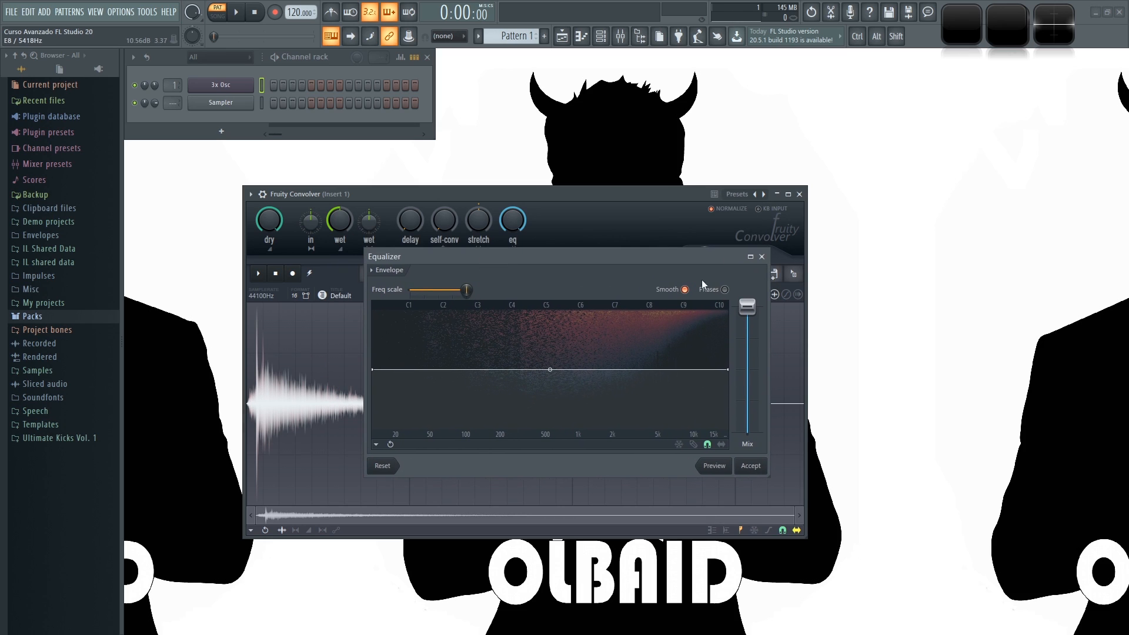
left_click(761, 257)
left_click(755, 257)
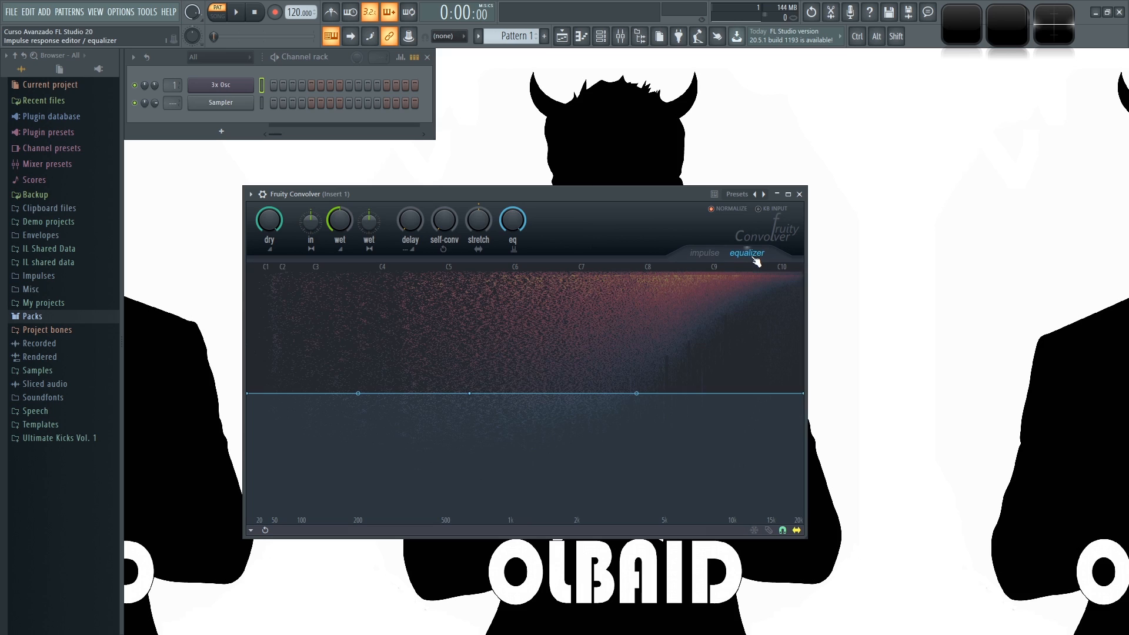
left_click(716, 258)
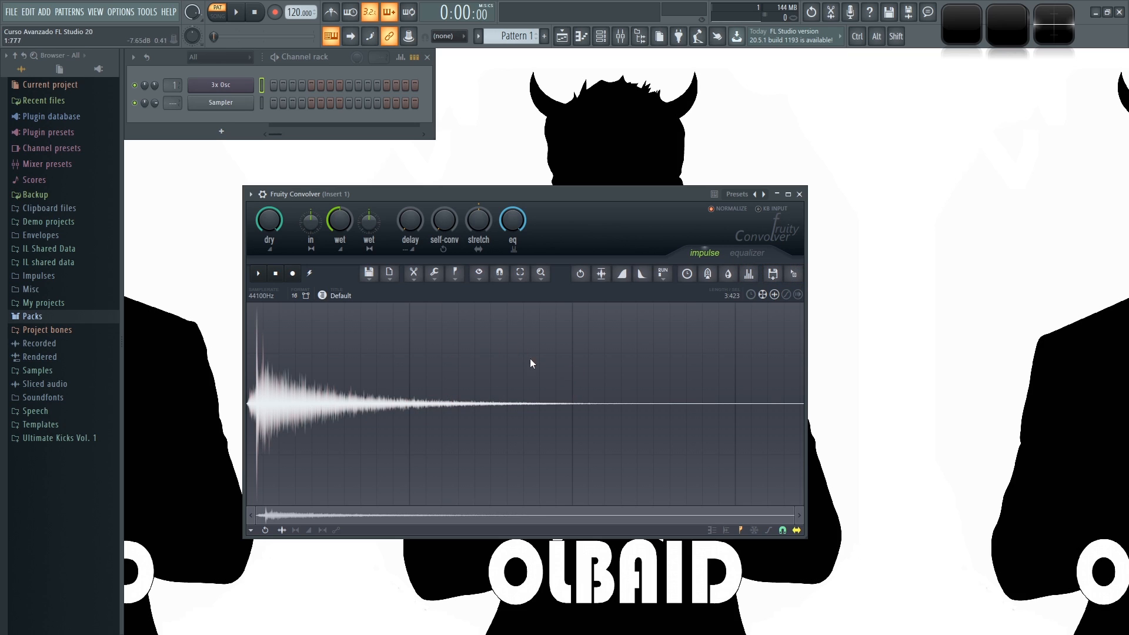
Step: Move the Fruity Convolver window slightly and play back the Default impulse
left_click_drag(502, 191, 487, 170)
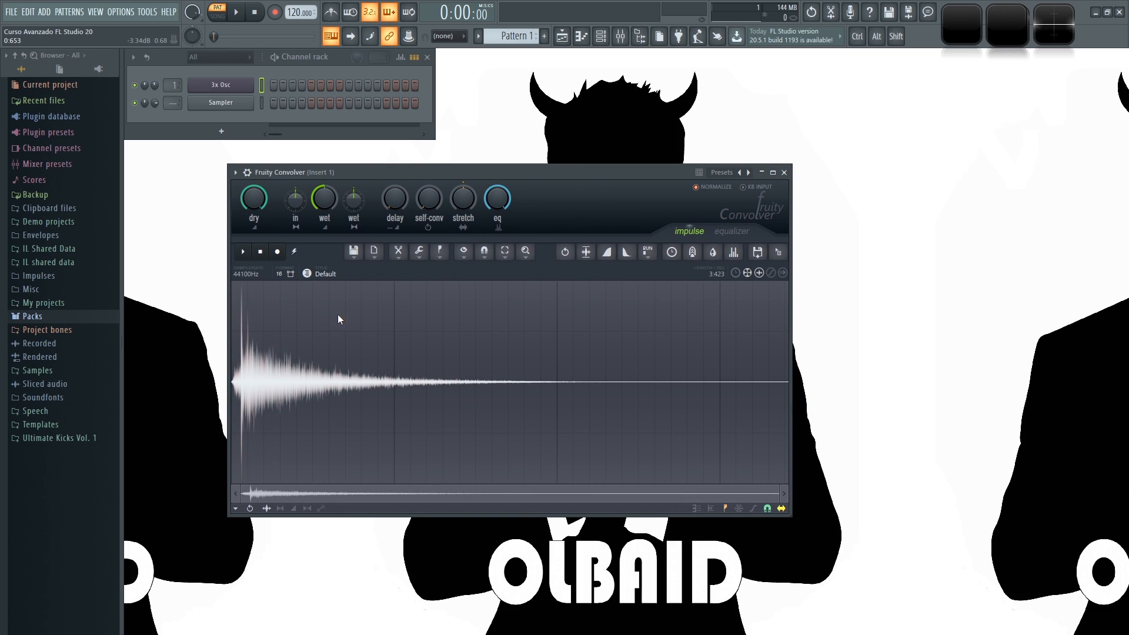
left_click(242, 253)
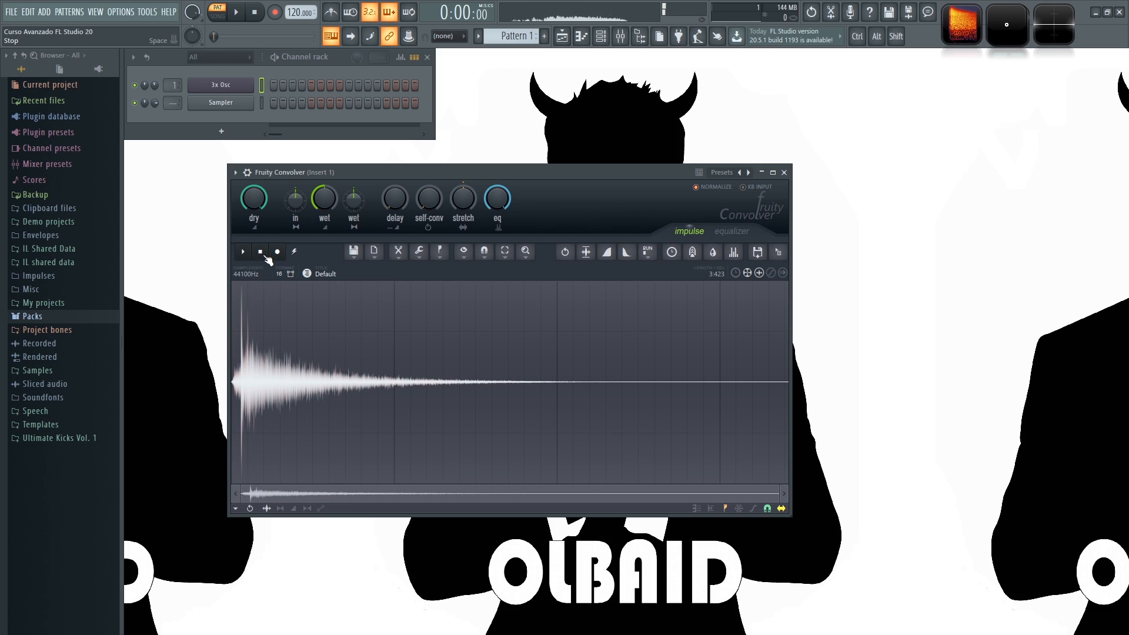
Step: Load FX Spin Down - Part_1 from the SFX folder in Packs as the impulse, and play it back briefly
left_click(53, 371)
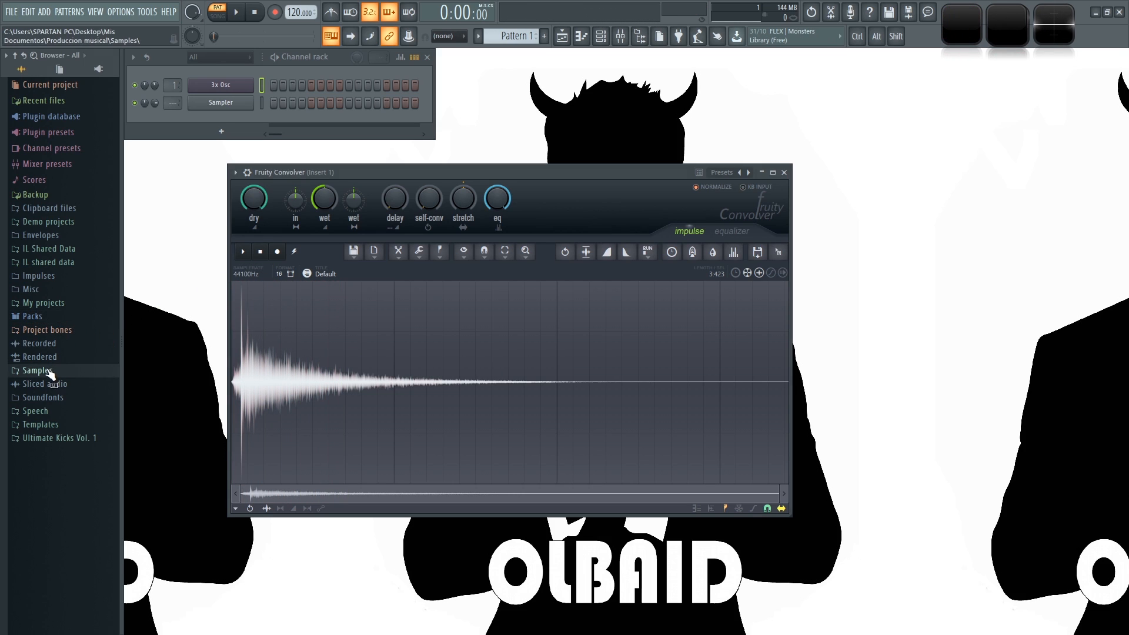
left_click(59, 371)
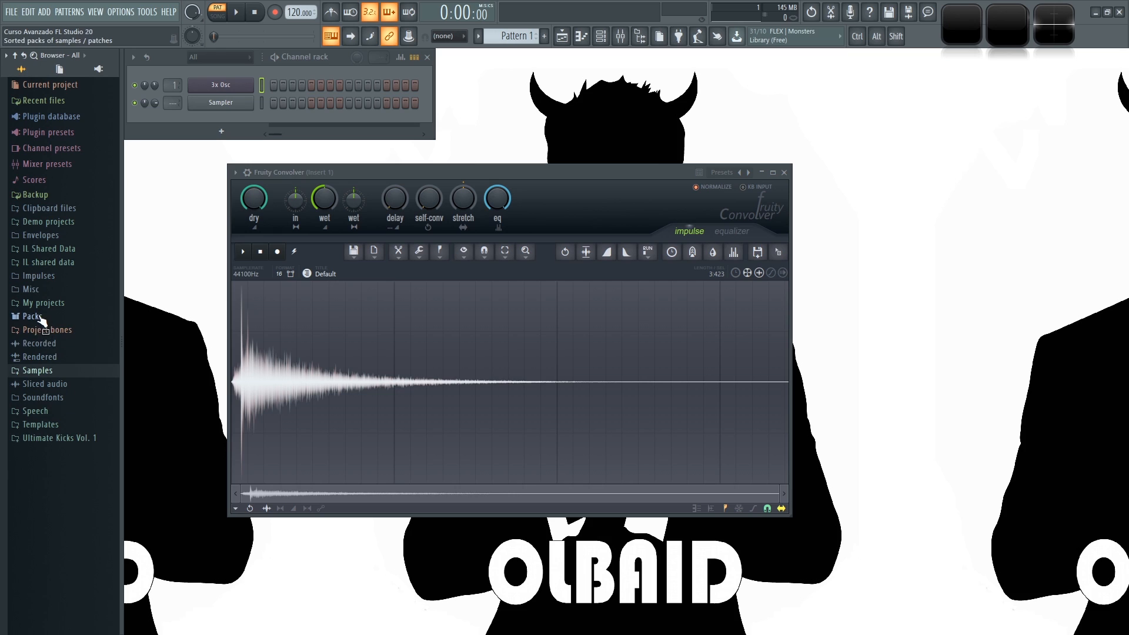
left_click(36, 317)
left_click(63, 426)
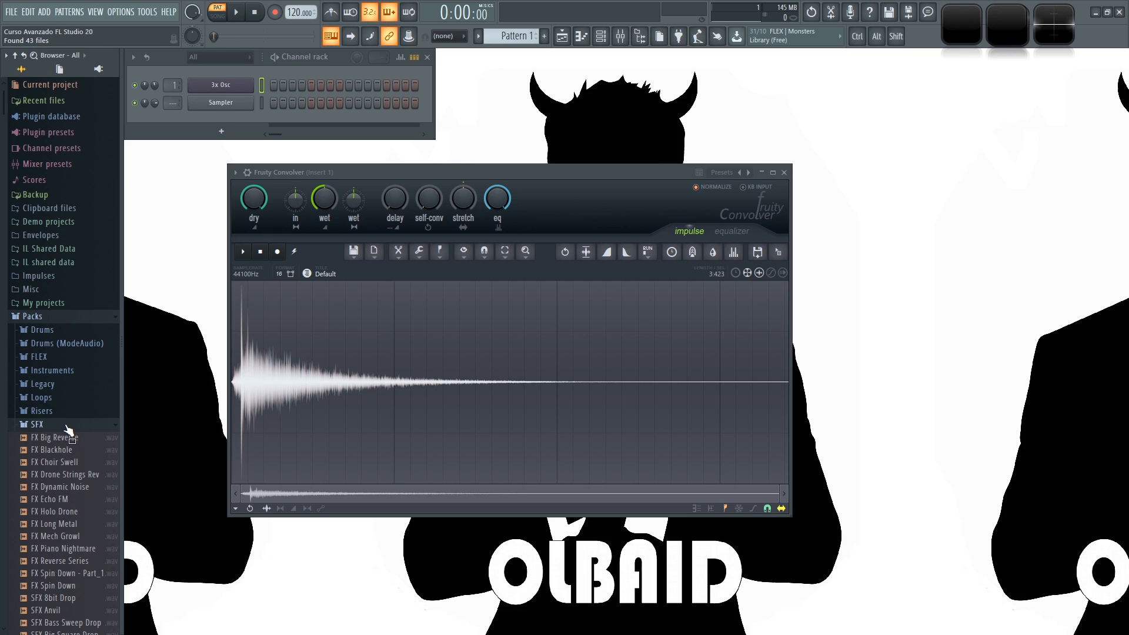
scroll(59, 425, "down", 4)
left_click(59, 426)
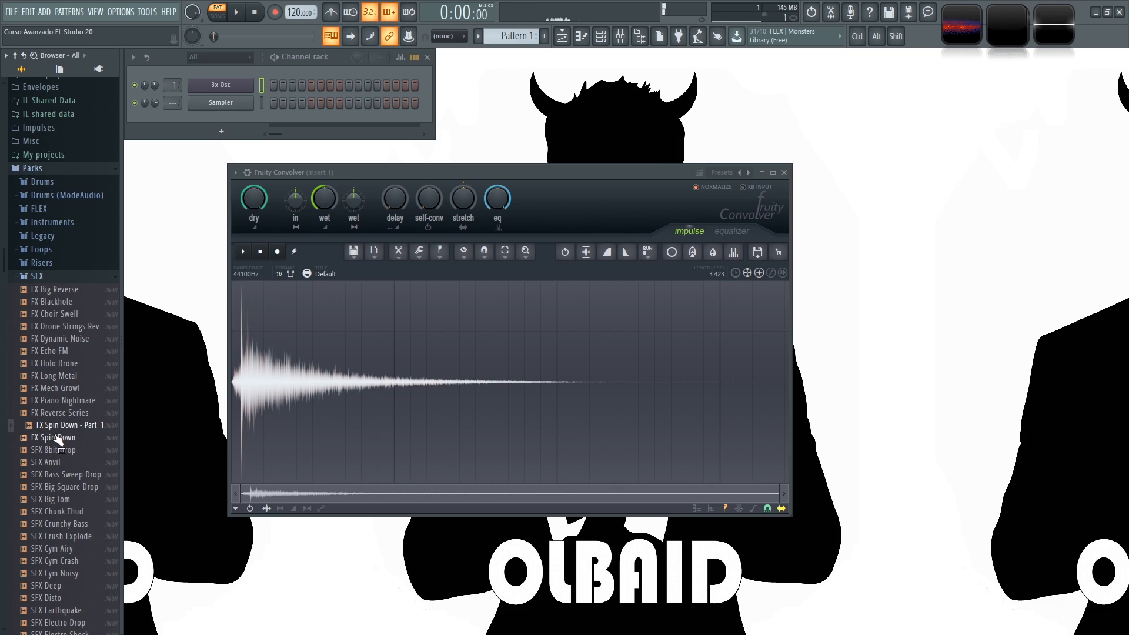
left_click_drag(36, 435, 353, 386)
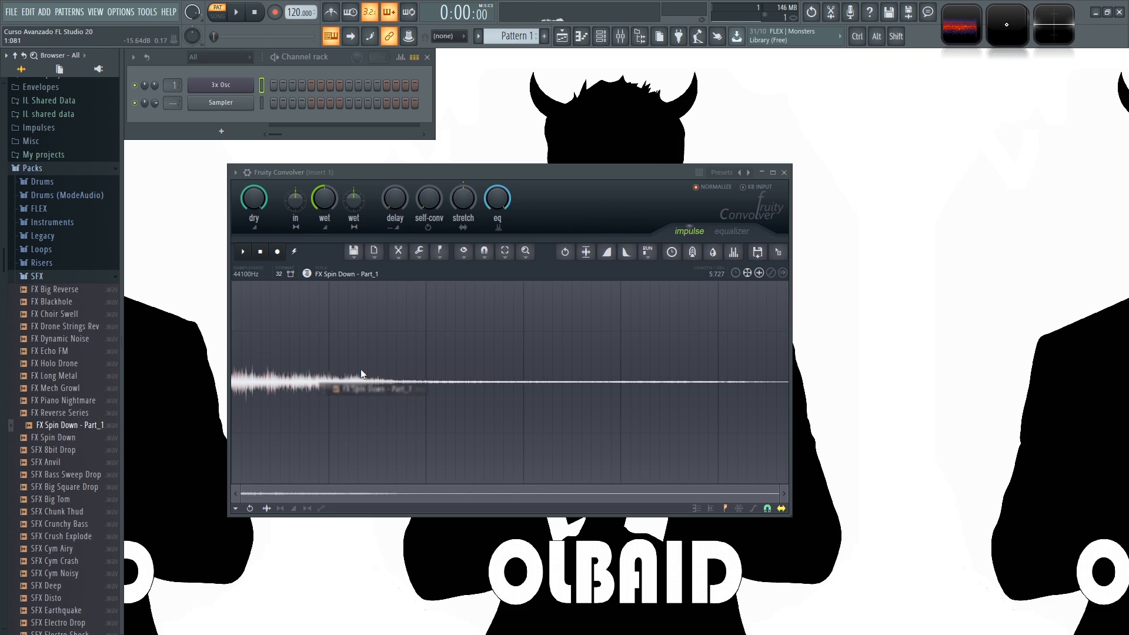
left_click(242, 252)
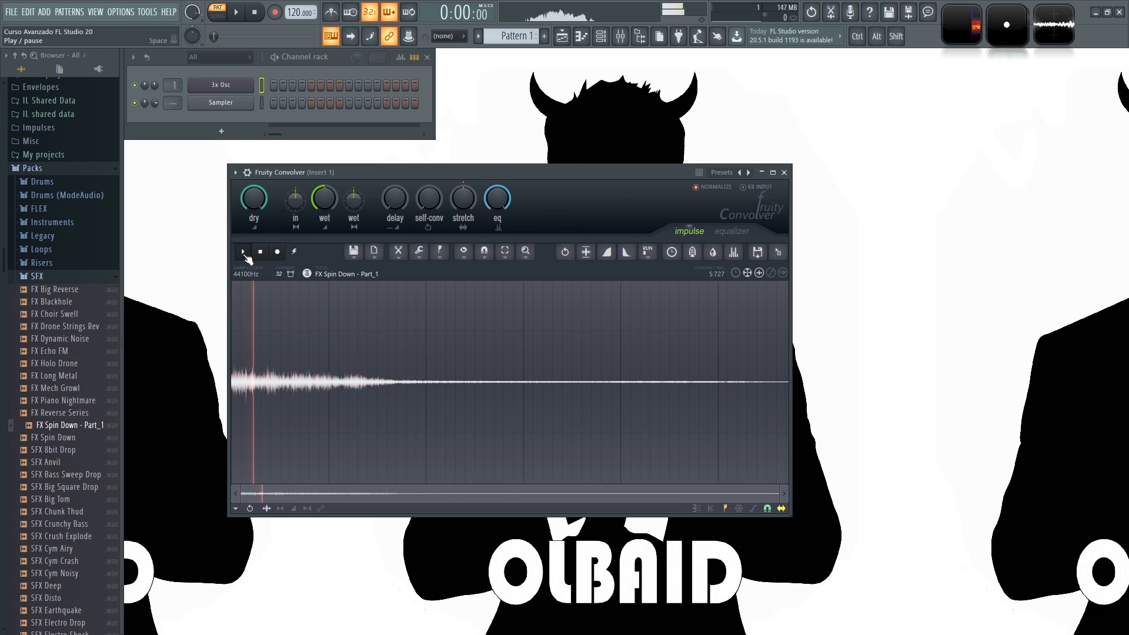
left_click(260, 252)
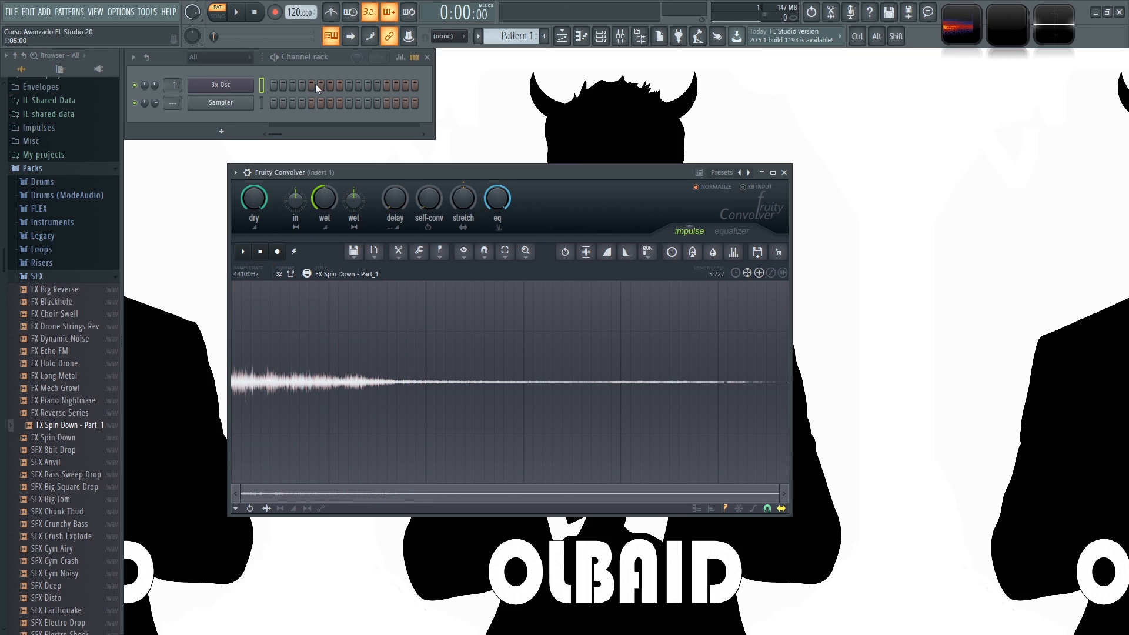
Step: Audition 3x Osc notes and the impulse with the wet level fully up and the dry level fully down, and restore both levels
left_click(341, 63)
left_click(263, 86)
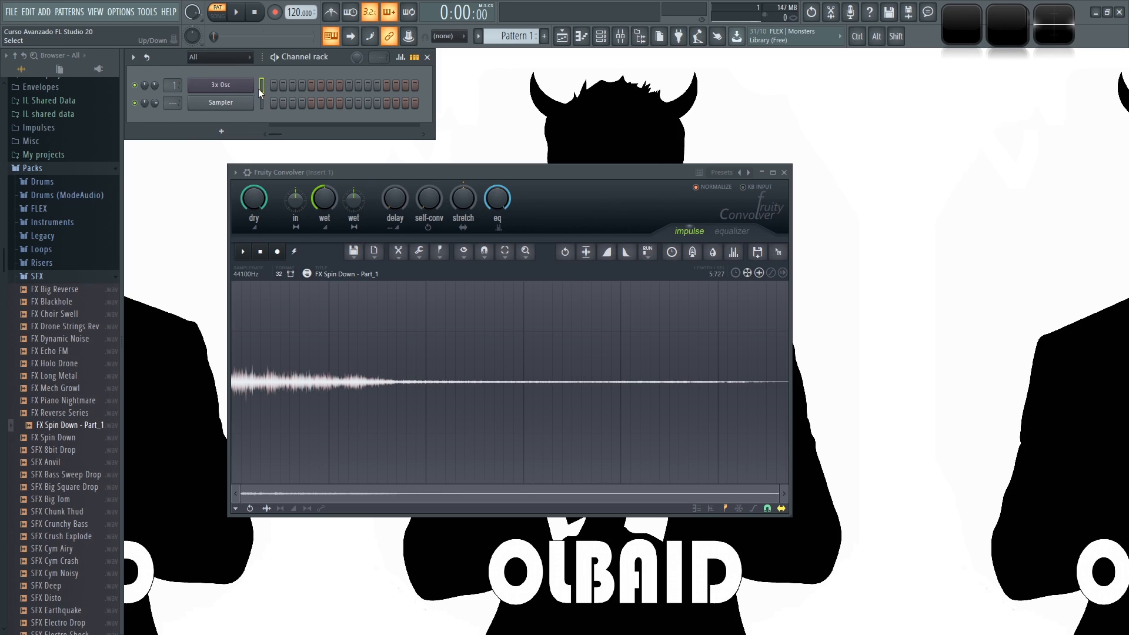
key("m")
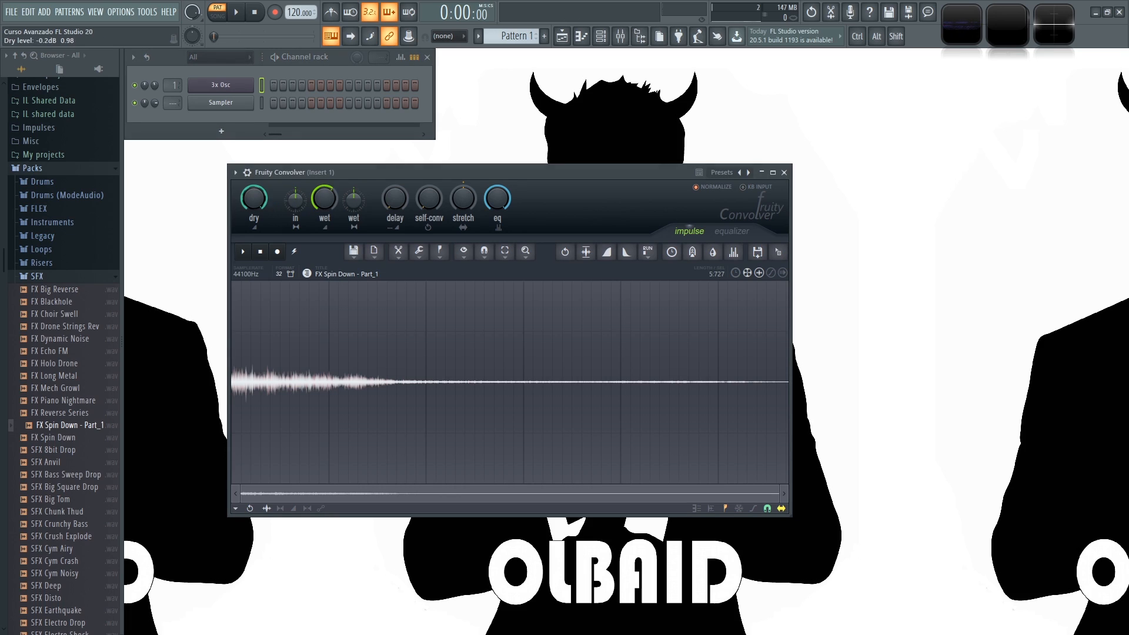
key("e")
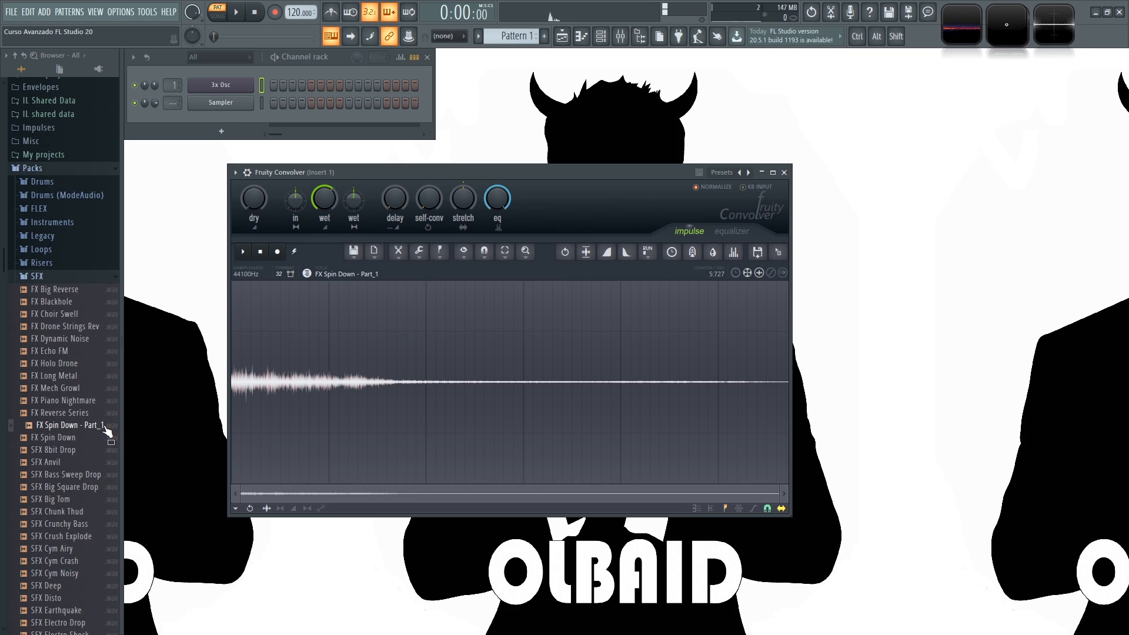
left_click(245, 254)
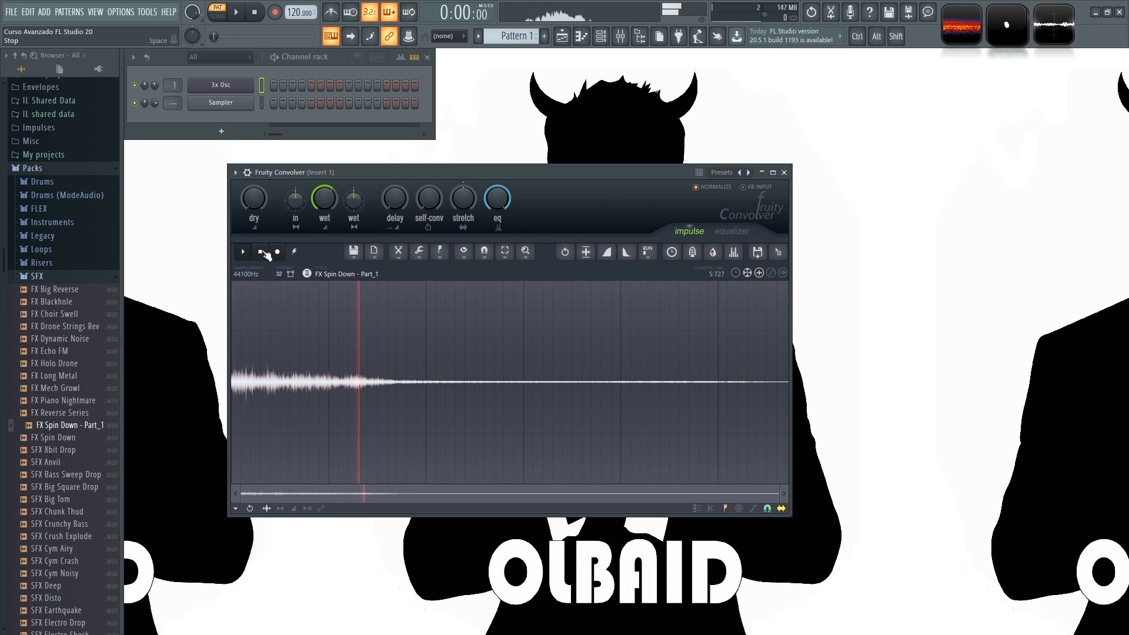
left_click(260, 253)
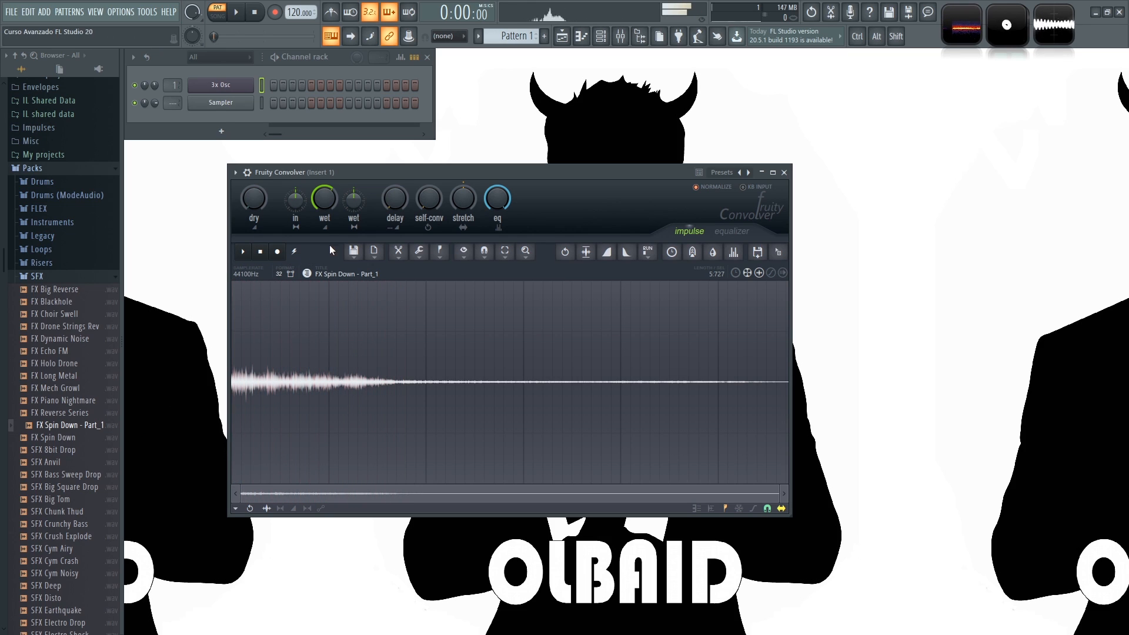
left_click_drag(330, 204, 331, 247)
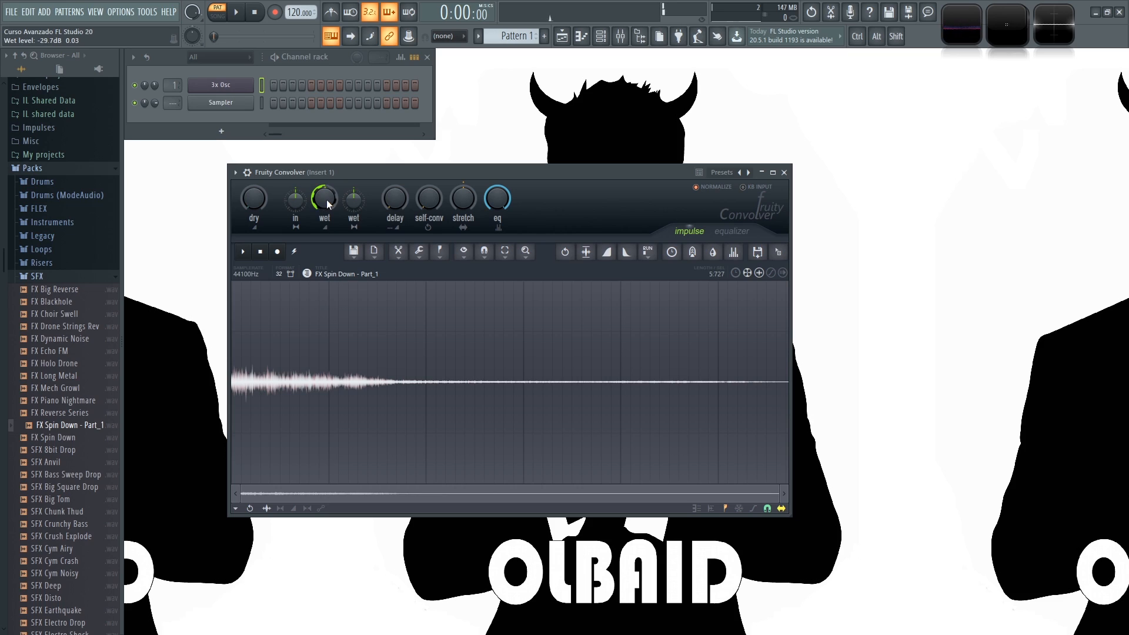
left_click_drag(255, 202, 255, 170)
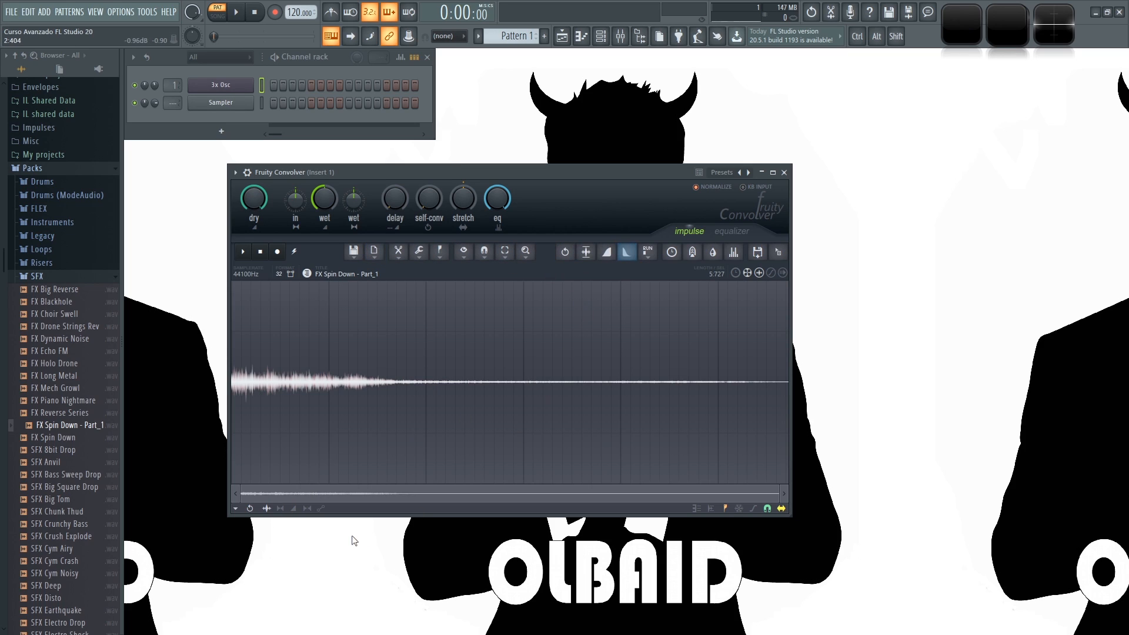
Step: Shape the impulse's volume envelope into a gentle curve decaying to zero about 30% along its length, and apply a fade-out
left_click(295, 510)
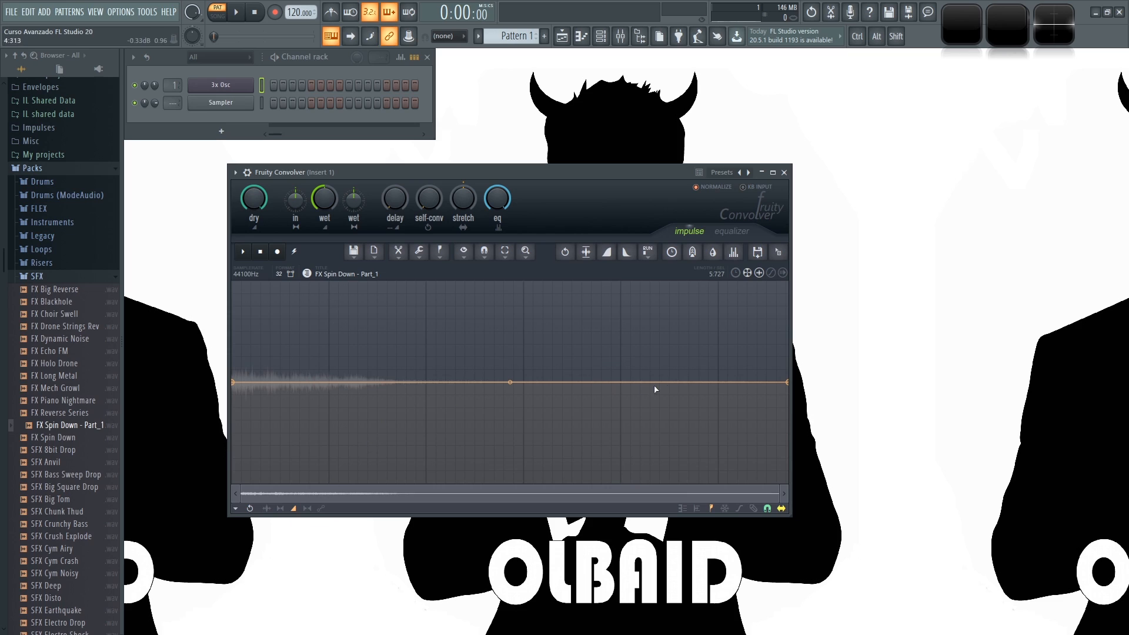
left_click_drag(788, 383, 738, 574)
left_click_drag(428, 472, 402, 562)
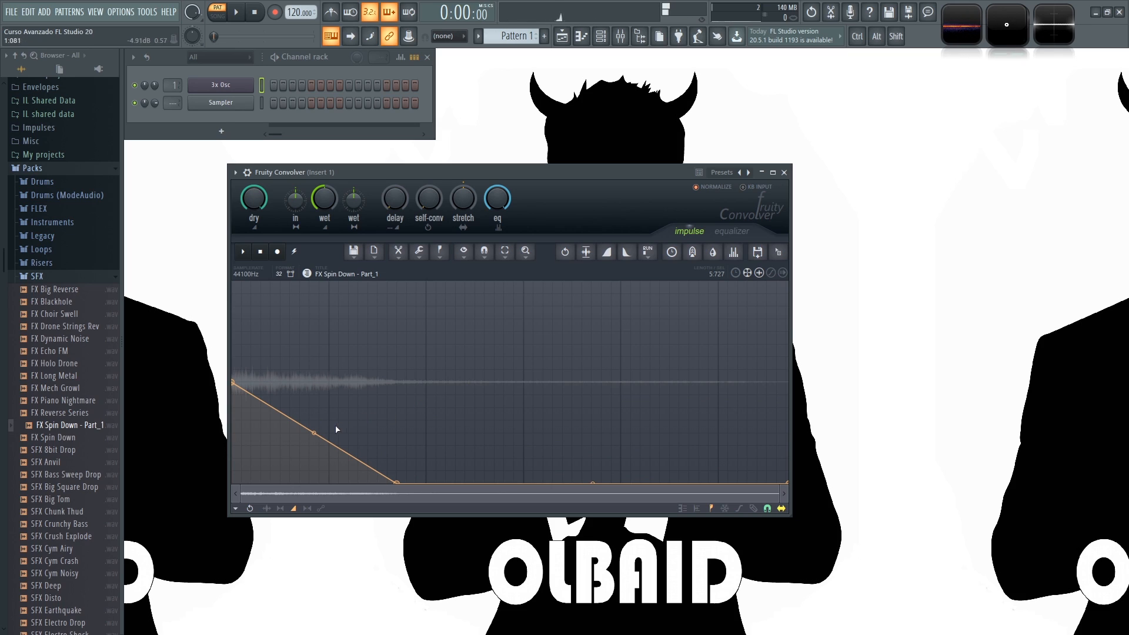
left_click_drag(314, 433, 313, 481)
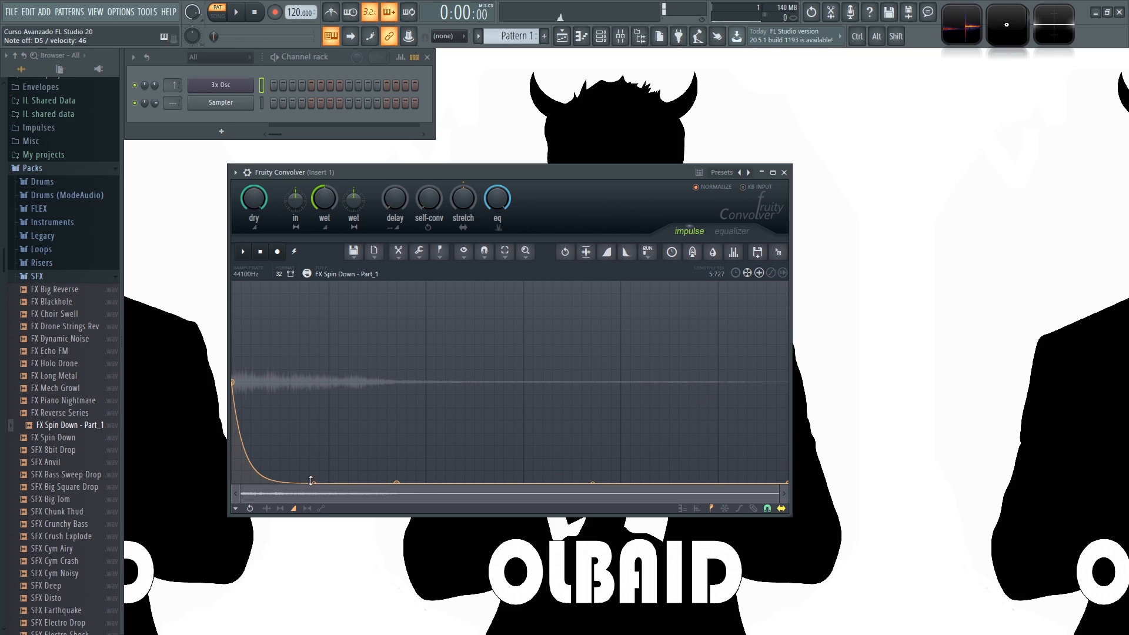
left_click_drag(313, 481, 313, 454)
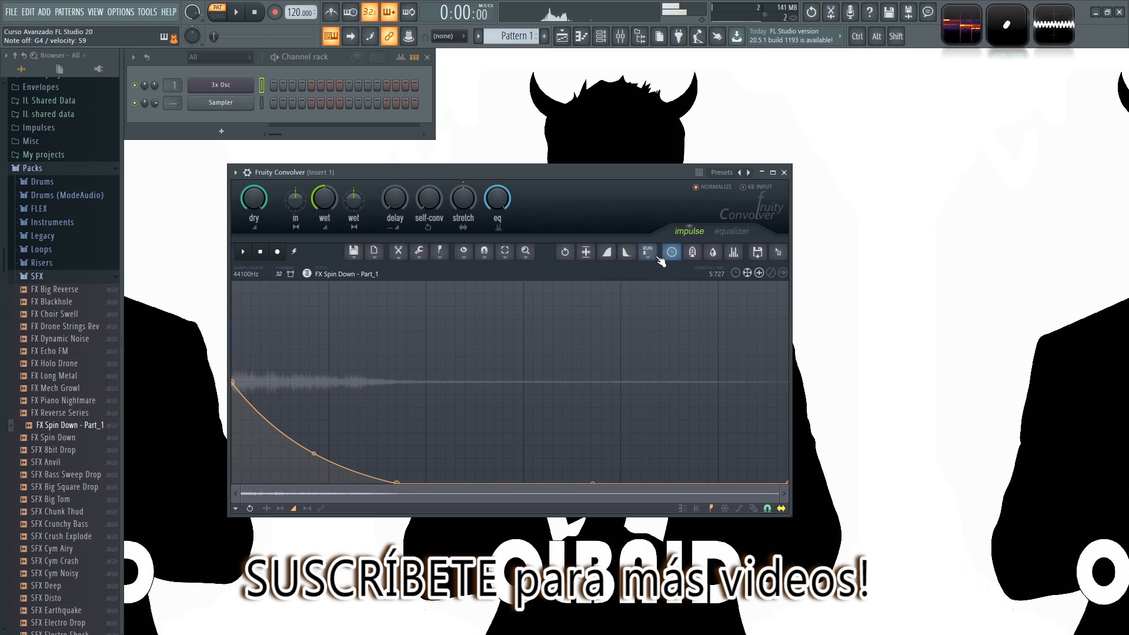
left_click(626, 253)
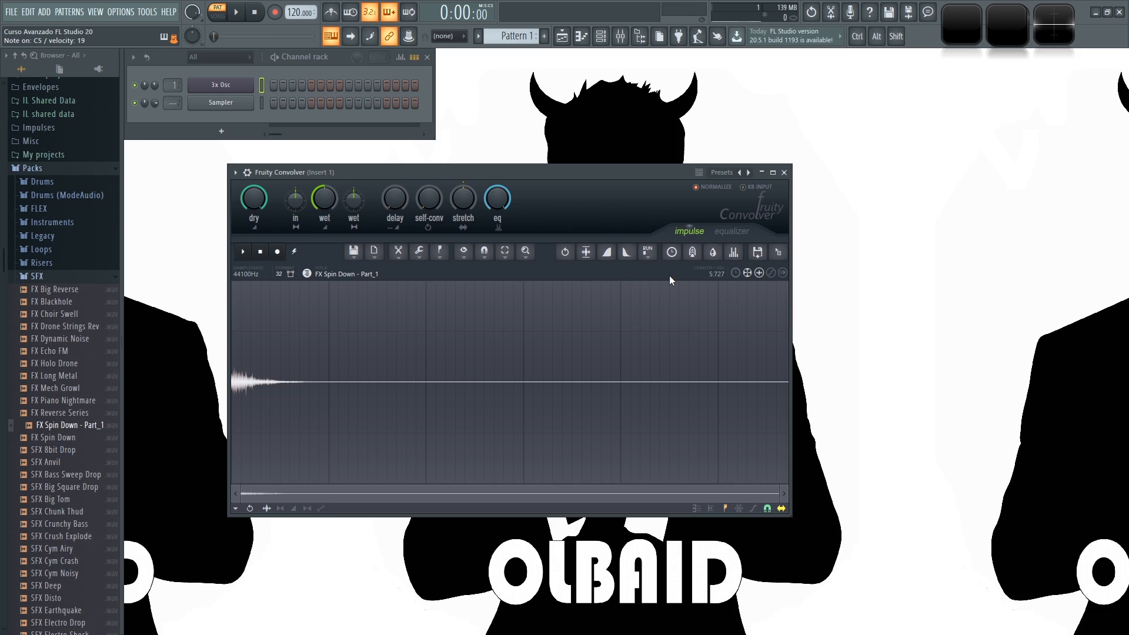
Step: Select the silent tail of the impulse from 1:500 to its end and delete it
left_click_drag(378, 403, 525, 390)
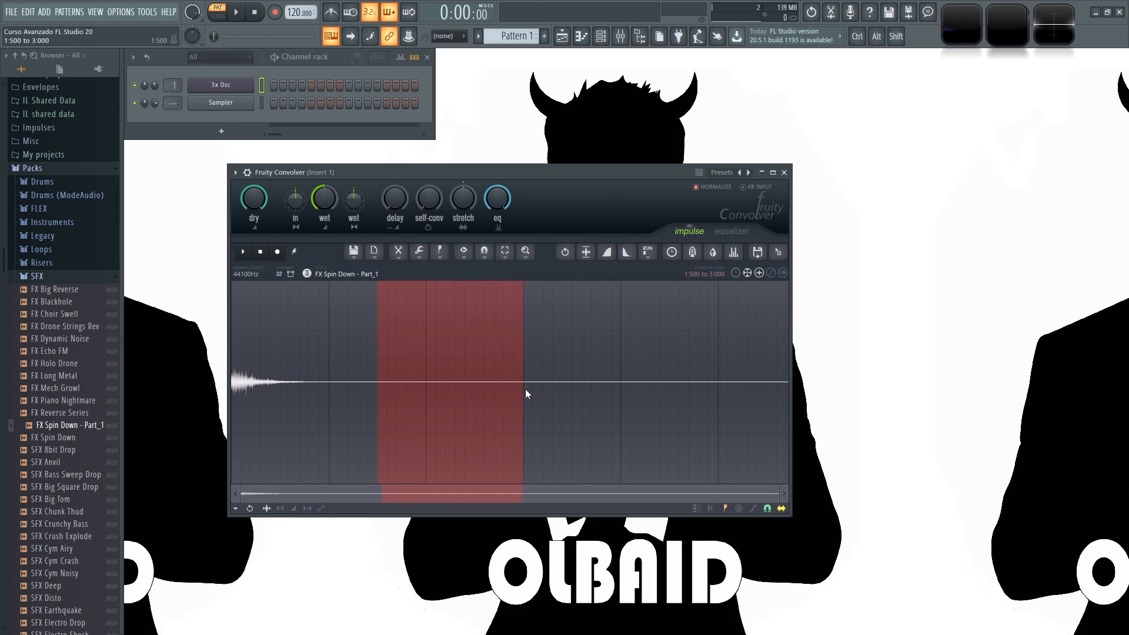
left_click(400, 254)
left_click(419, 253)
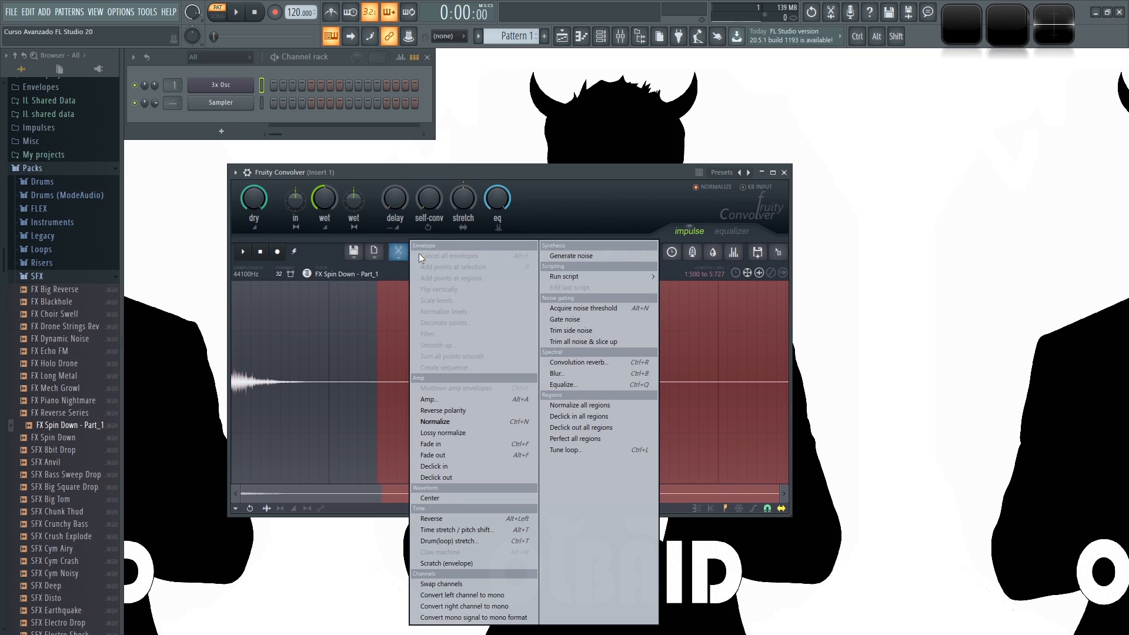
left_click(393, 253)
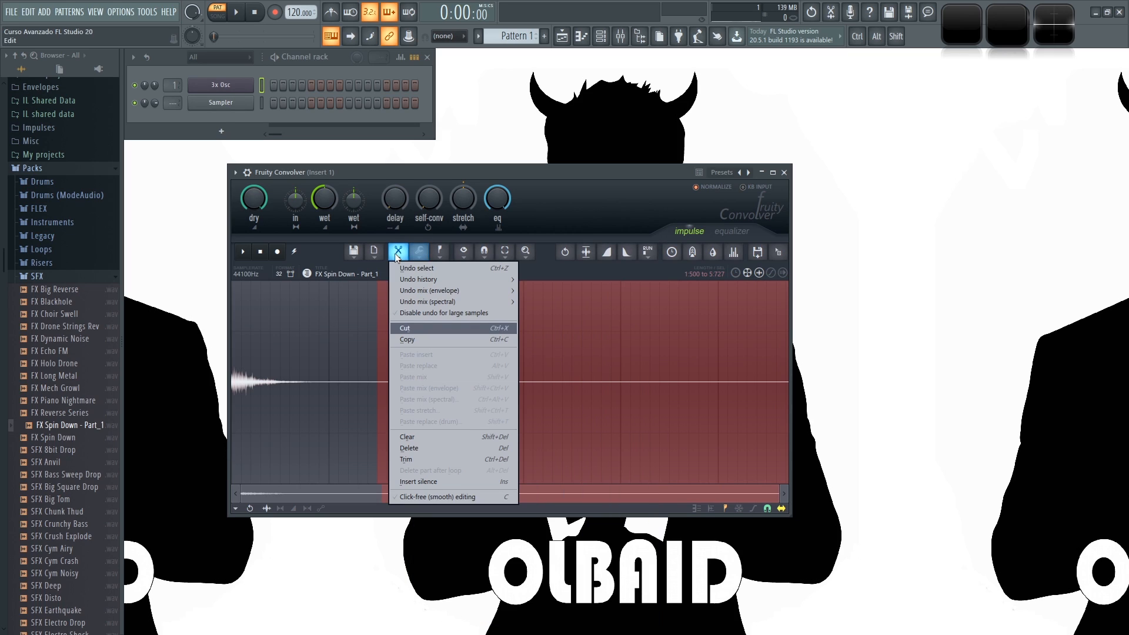
left_click(433, 448)
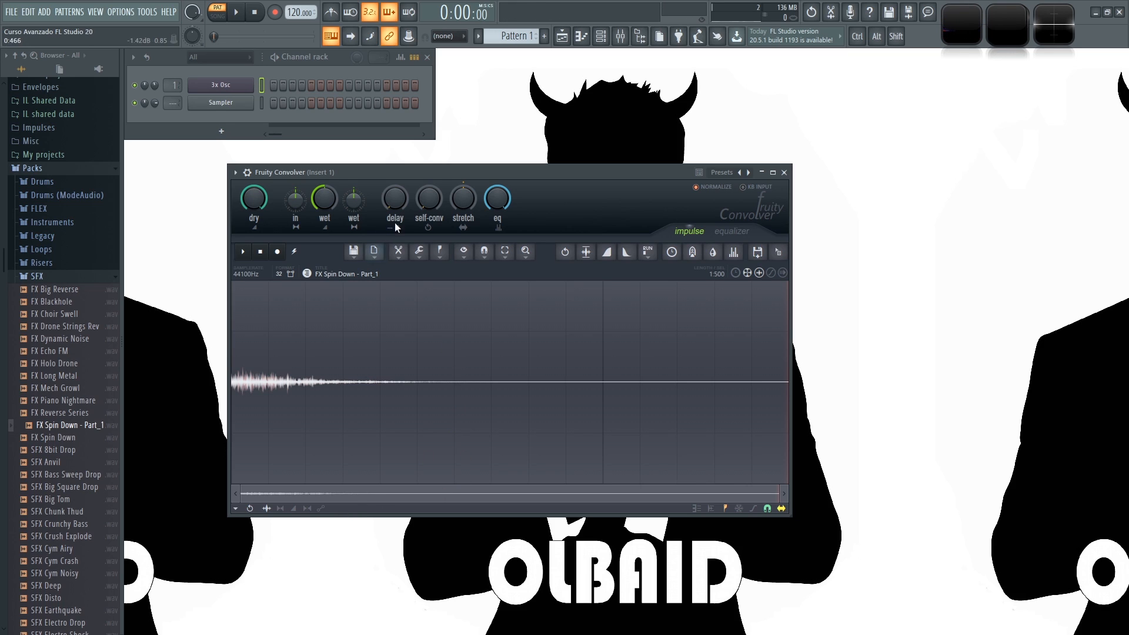
Step: Collapse the SFX folder in the browser and look over Fruity Convolver's list of presets without choosing one
left_click_drag(457, 174, 427, 168)
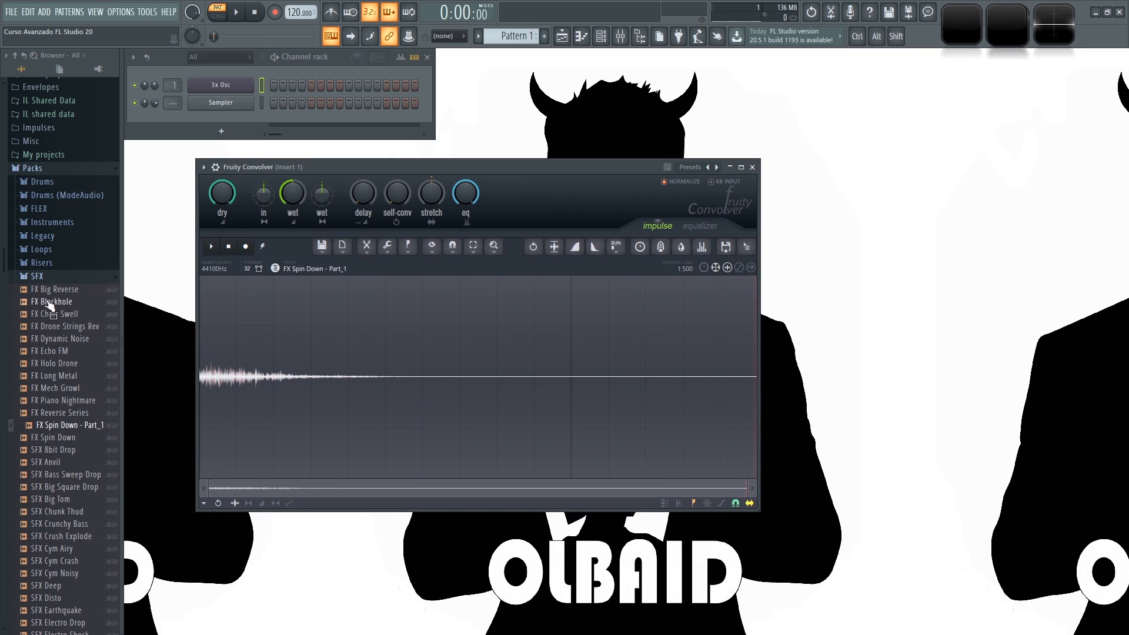
left_click(39, 277)
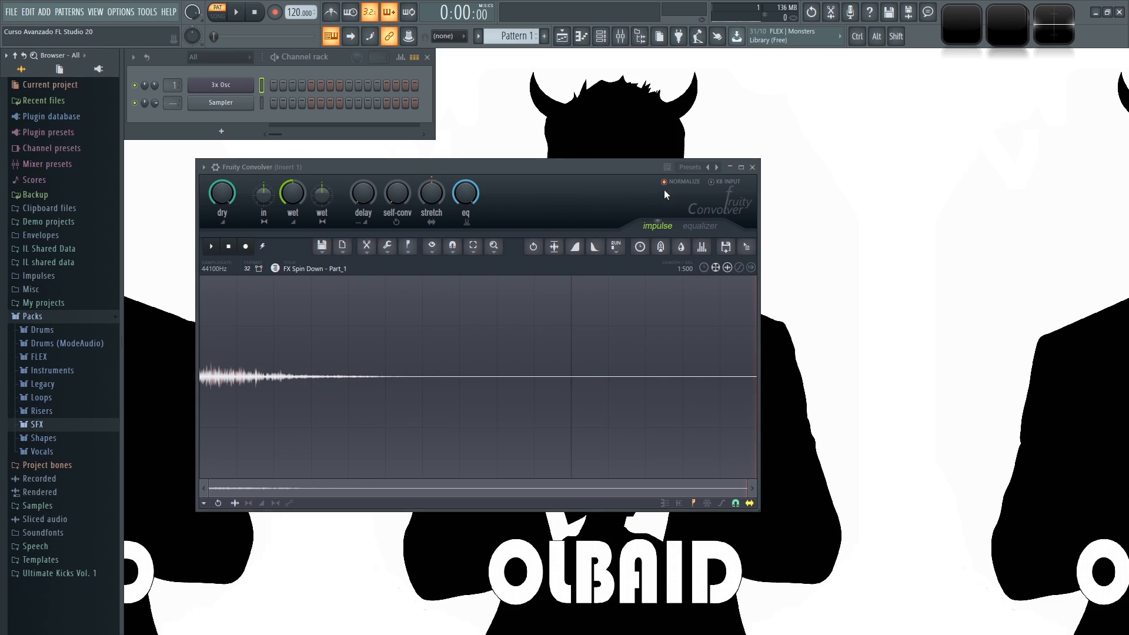
left_click(712, 167)
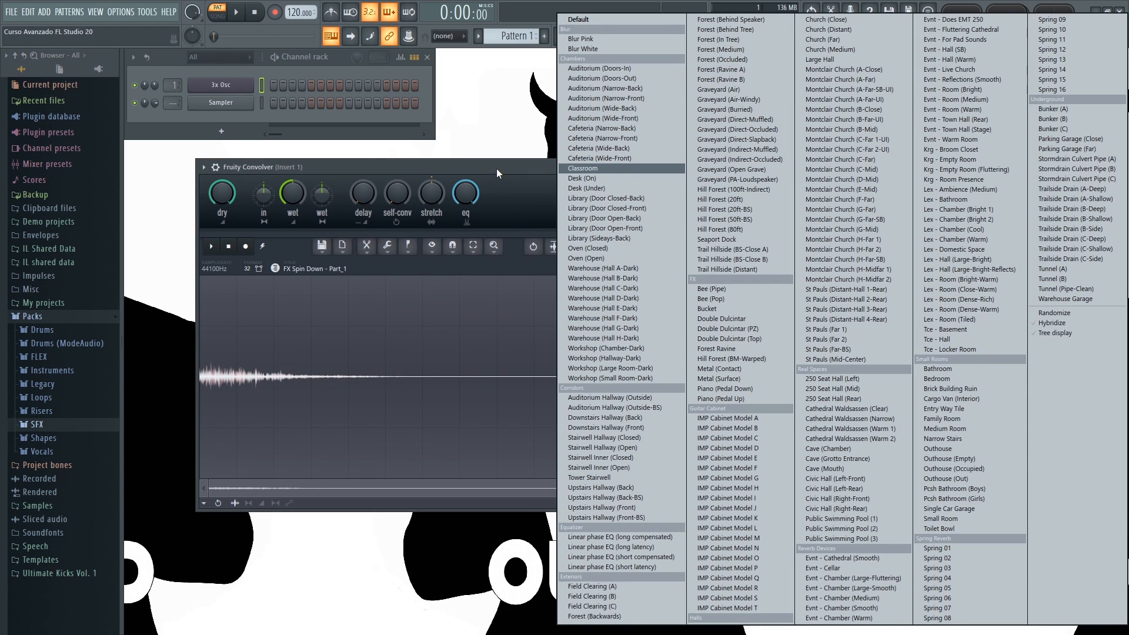
left_click(514, 168)
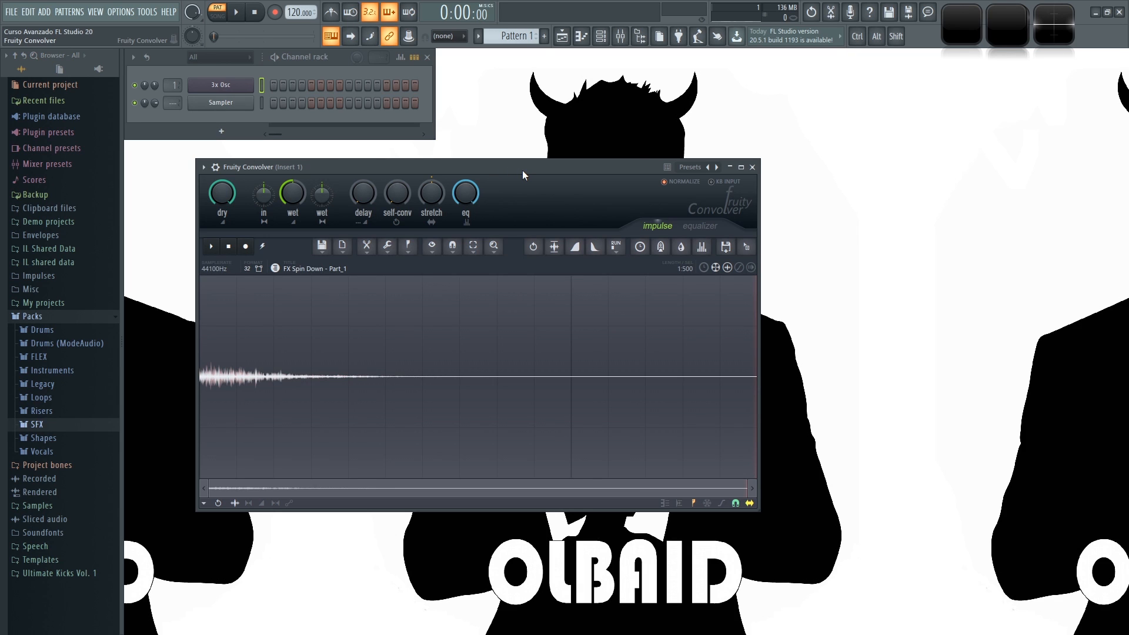
Step: On Insert 1 in the mixer, move Fruity Convolver to slot 2 and add a second Fruity Convolver, placing it in slot 7
key("F9")
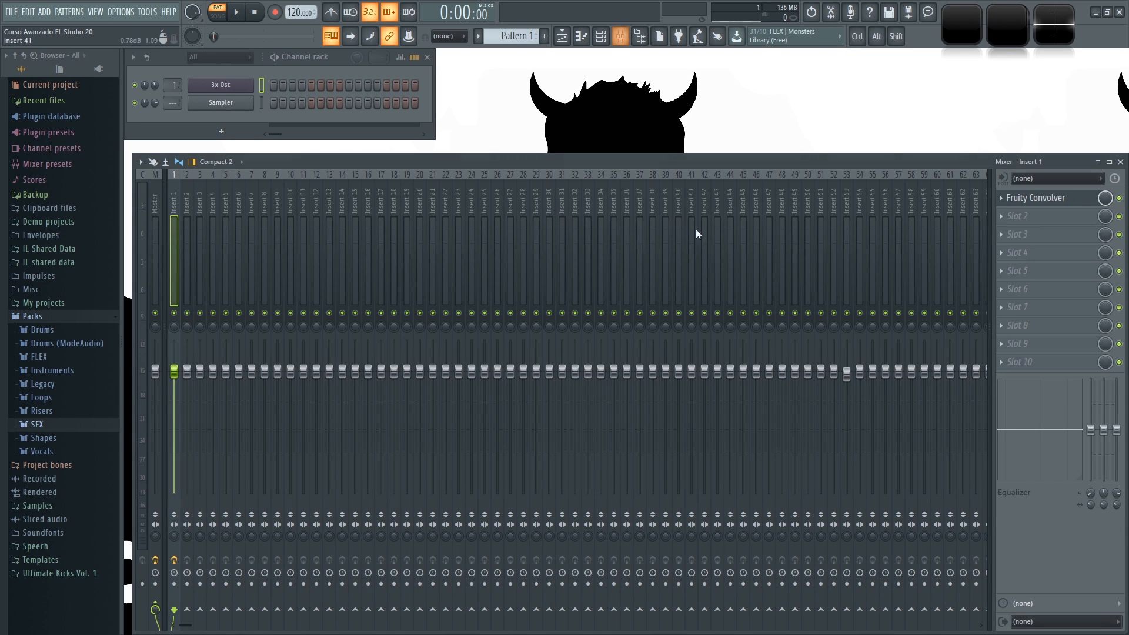
left_click_drag(1102, 201, 1070, 221)
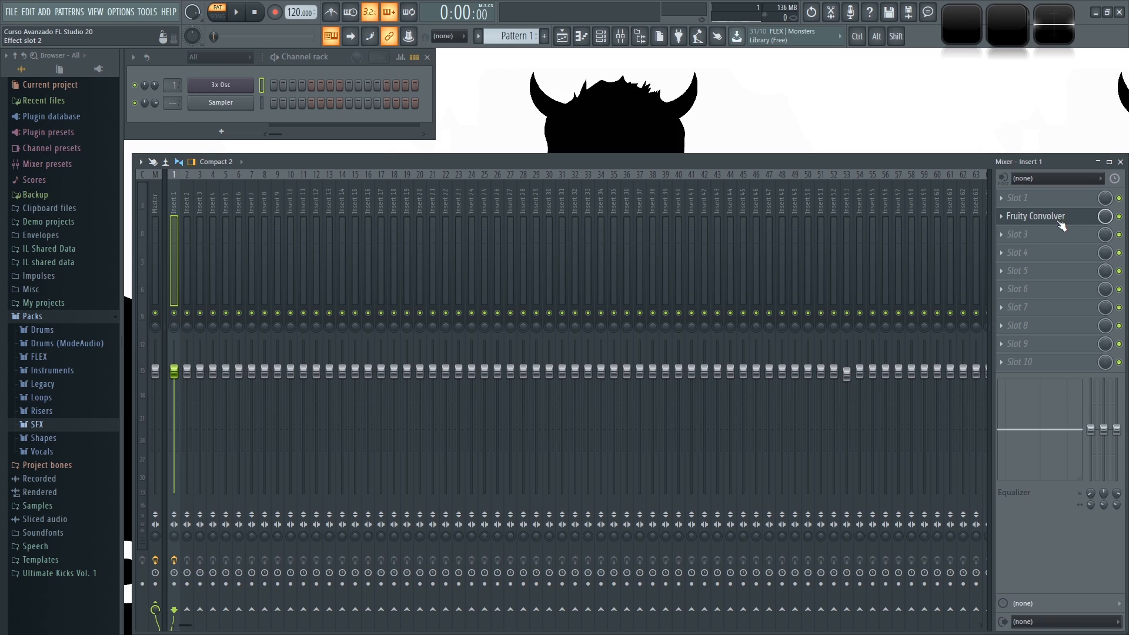
left_click(1004, 290)
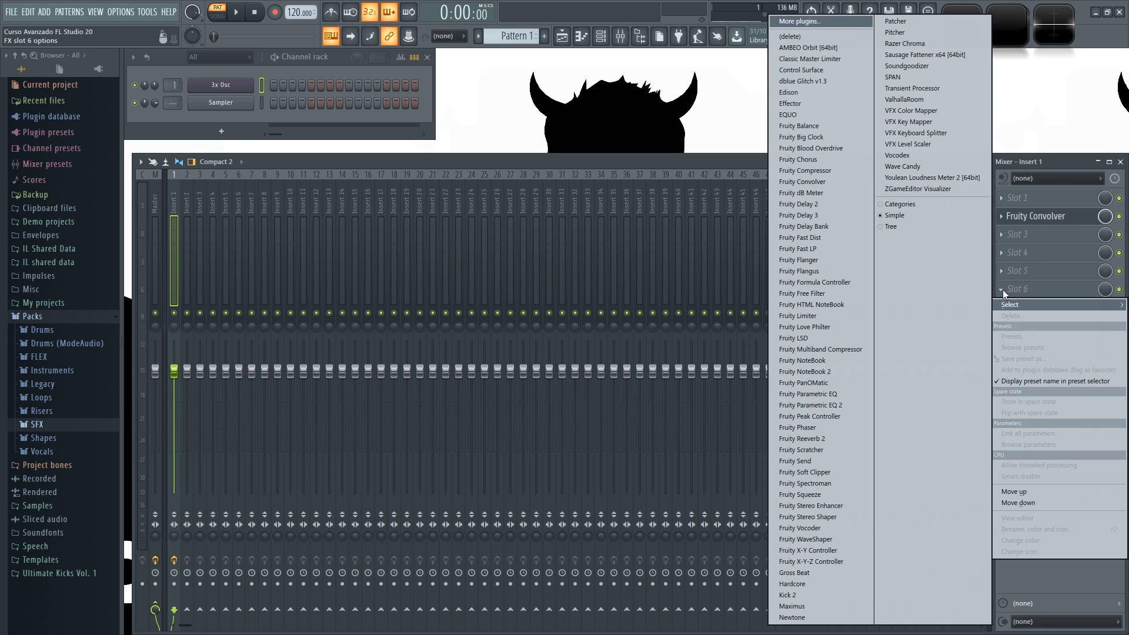
left_click(835, 179)
left_click_drag(1040, 291, 1047, 307)
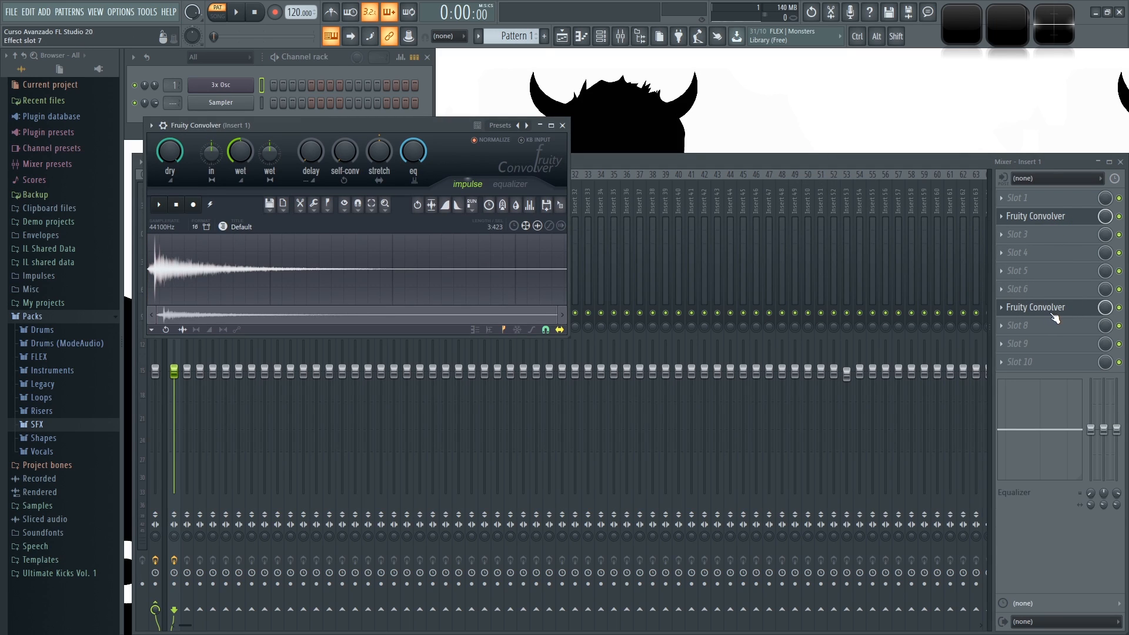
Step: Try to record an impulse response into the slot 7 Fruity Convolver by triggering the test impulse from the slot 2 one
left_click_drag(378, 128, 568, 221)
left_click(385, 298)
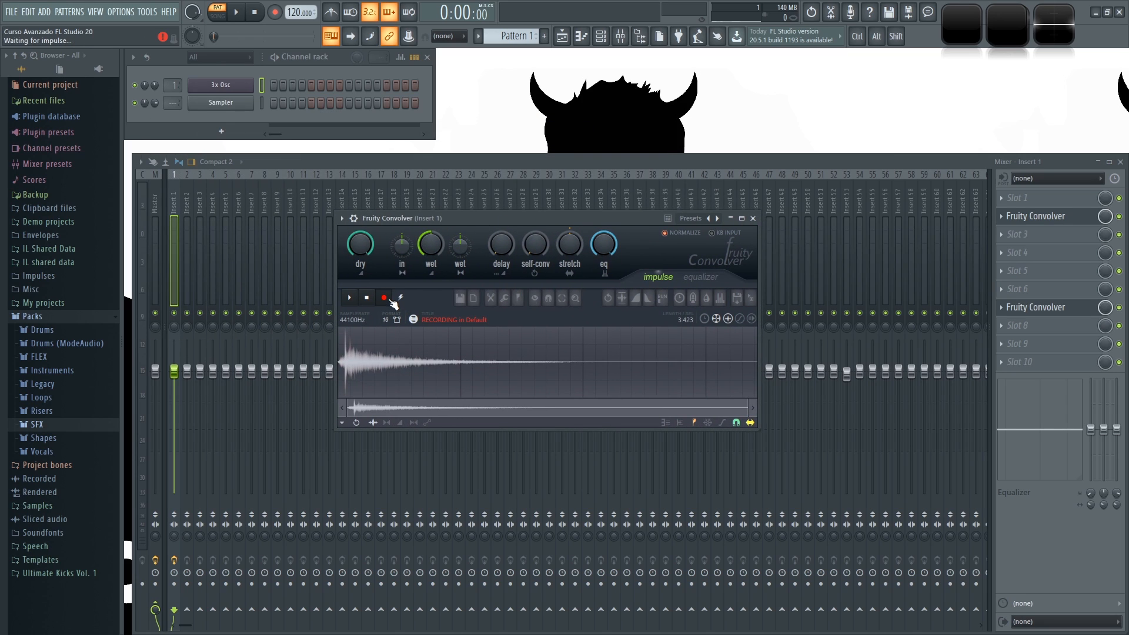
left_click(1069, 218)
left_click_drag(581, 199, 690, 137)
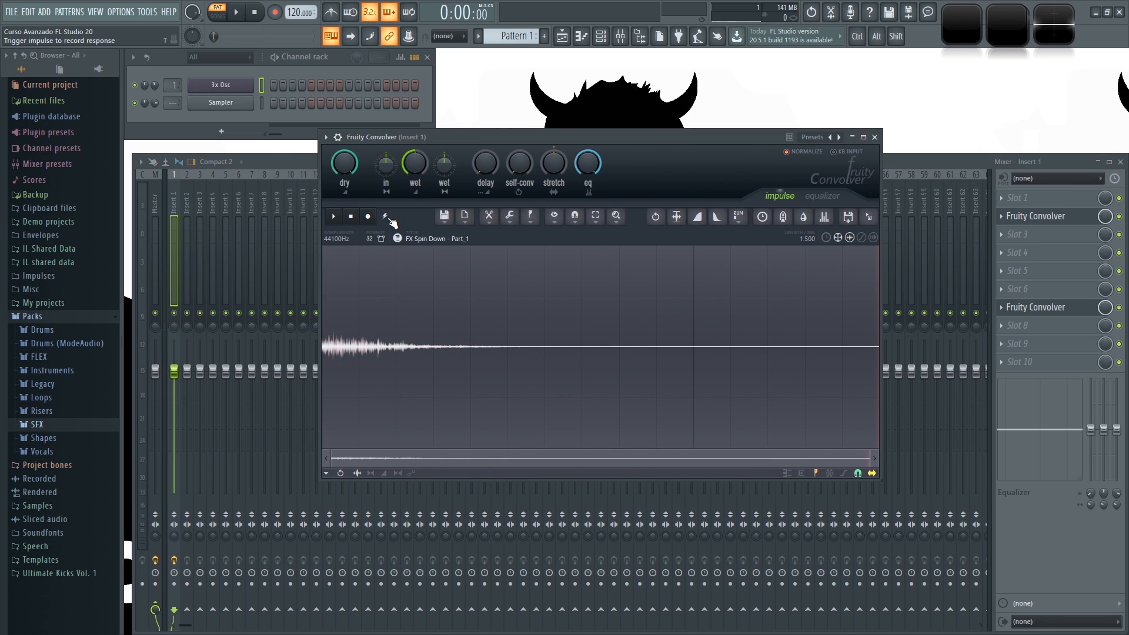
left_click(1050, 307)
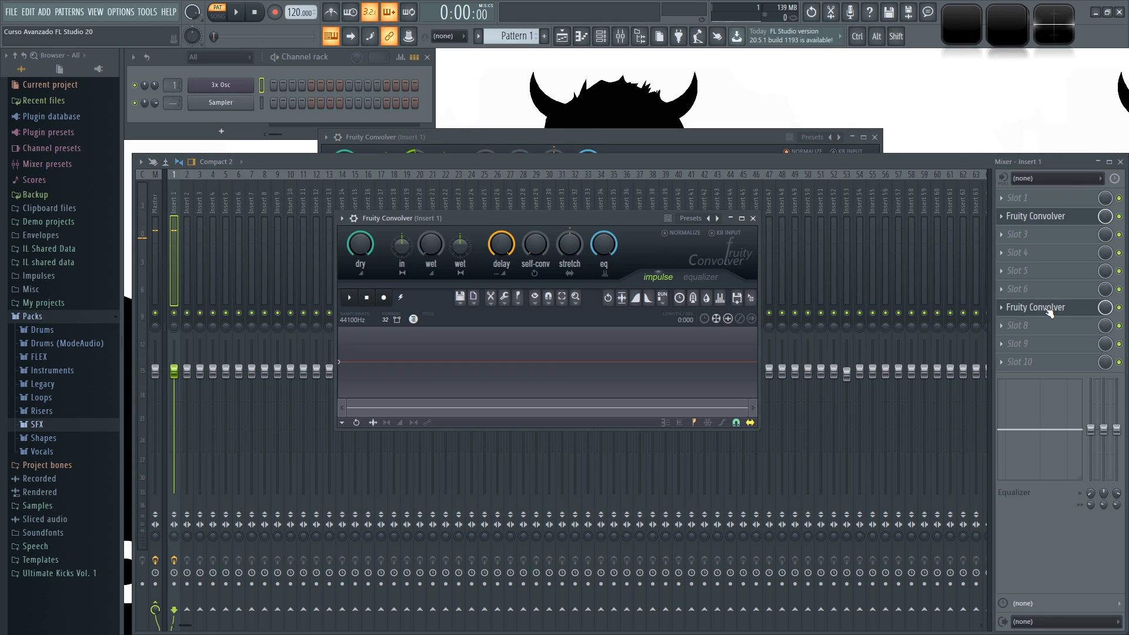
left_click_drag(467, 219, 465, 186)
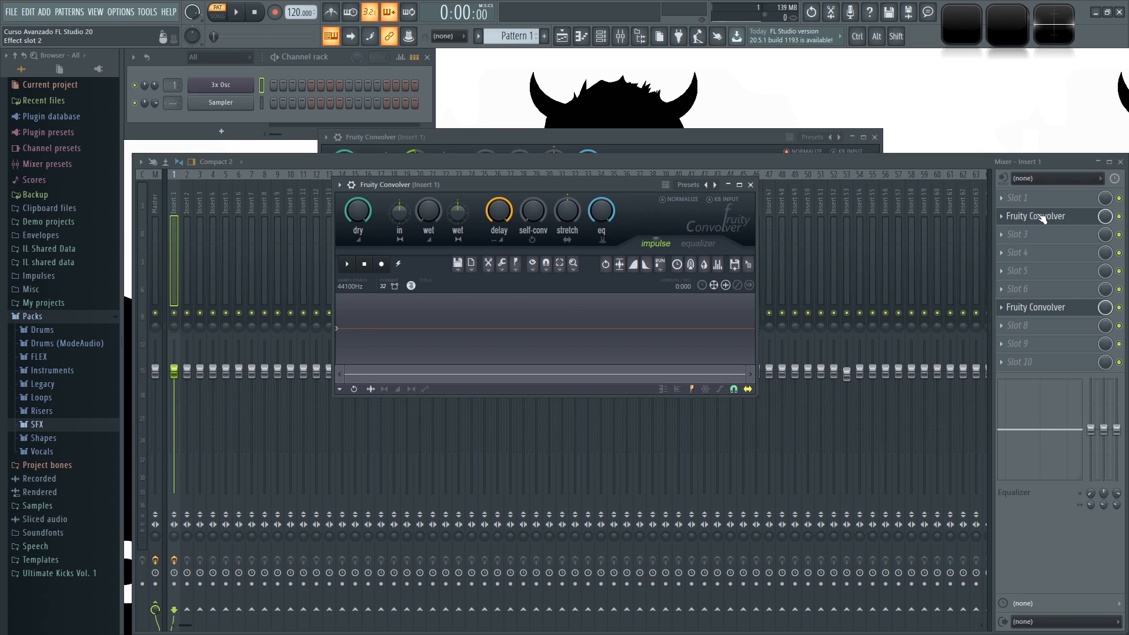
Step: Move the first Fruity Convolver to slot 1 and add Fruity Reeverb 2 in slot 3 with the Large Hall preset
left_click_drag(1042, 218, 1046, 203)
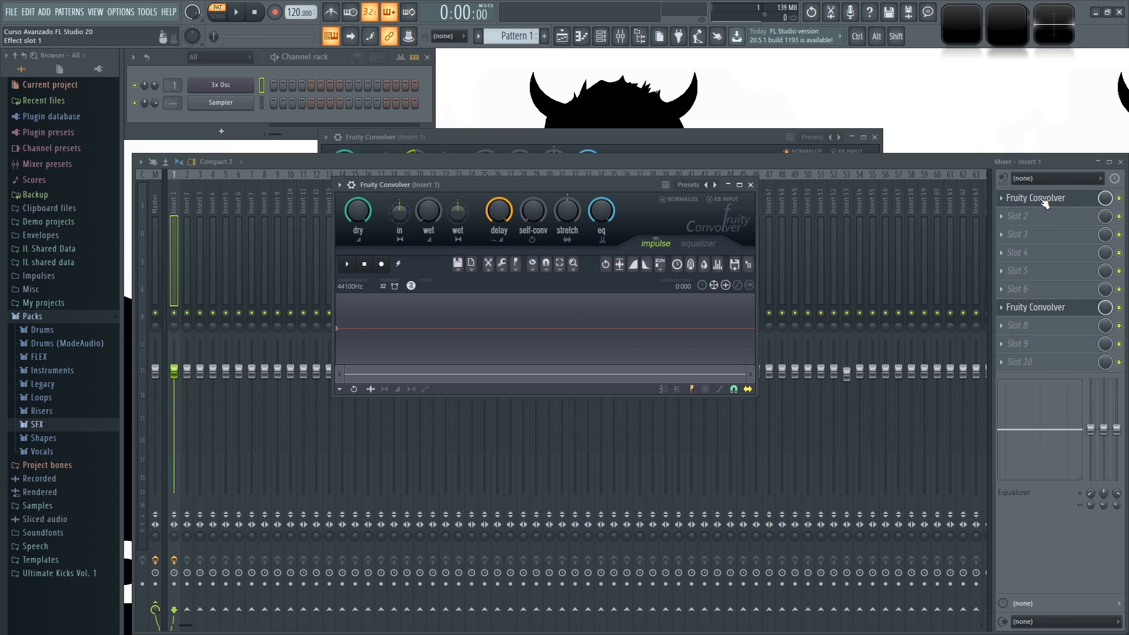
left_click(1005, 234)
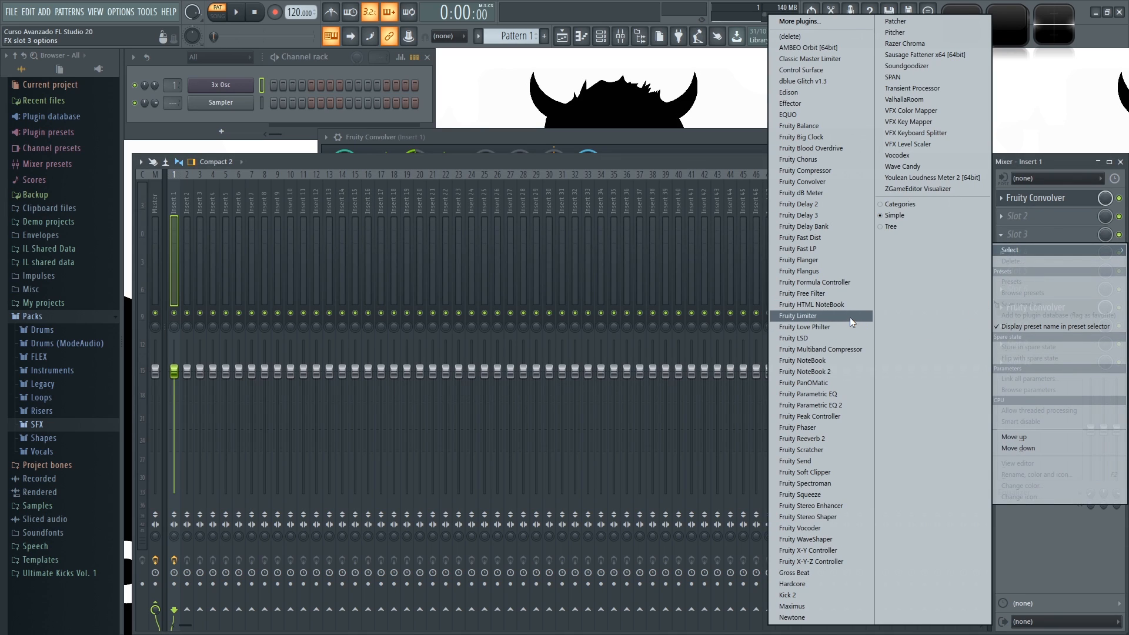
left_click(823, 443)
left_click_drag(459, 195, 624, 253)
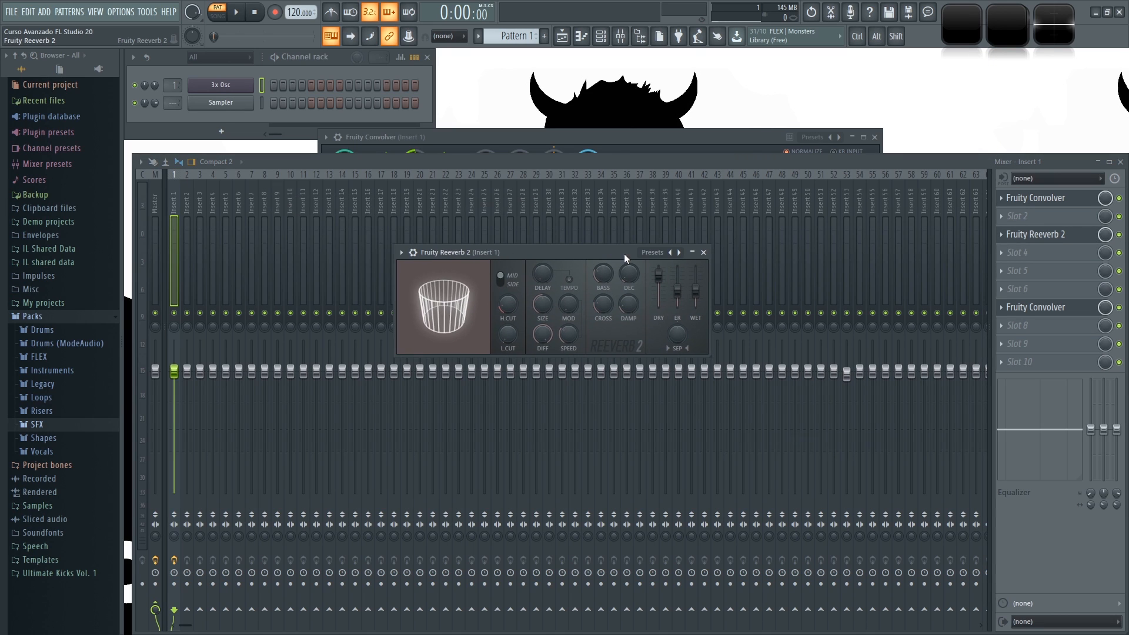
left_click(672, 253)
left_click(713, 292)
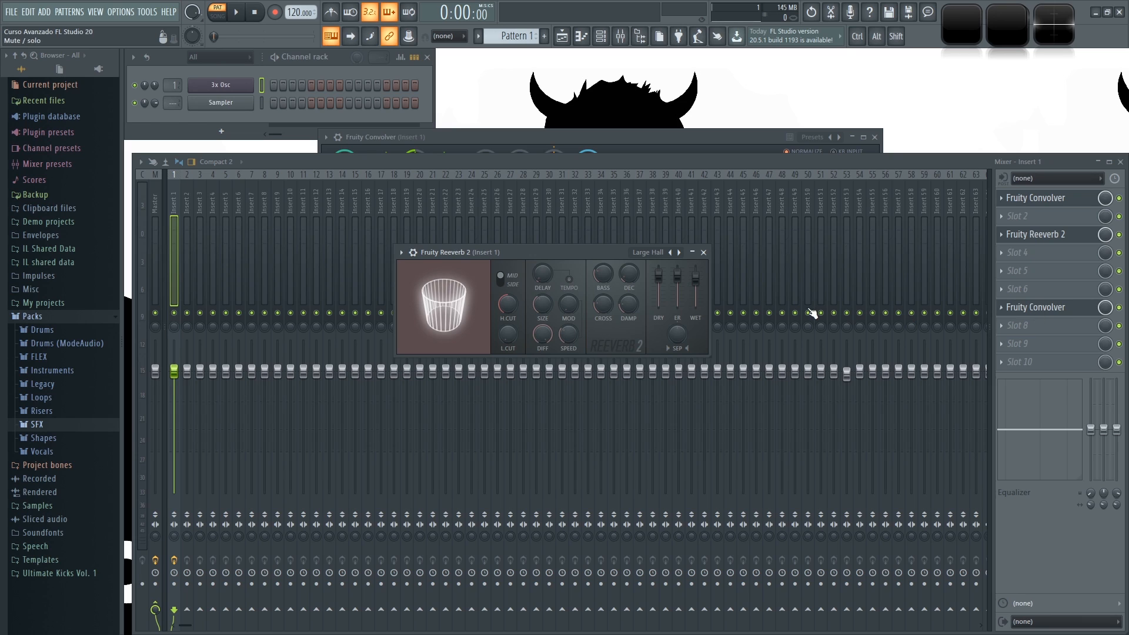
left_click_drag(602, 257, 740, 294)
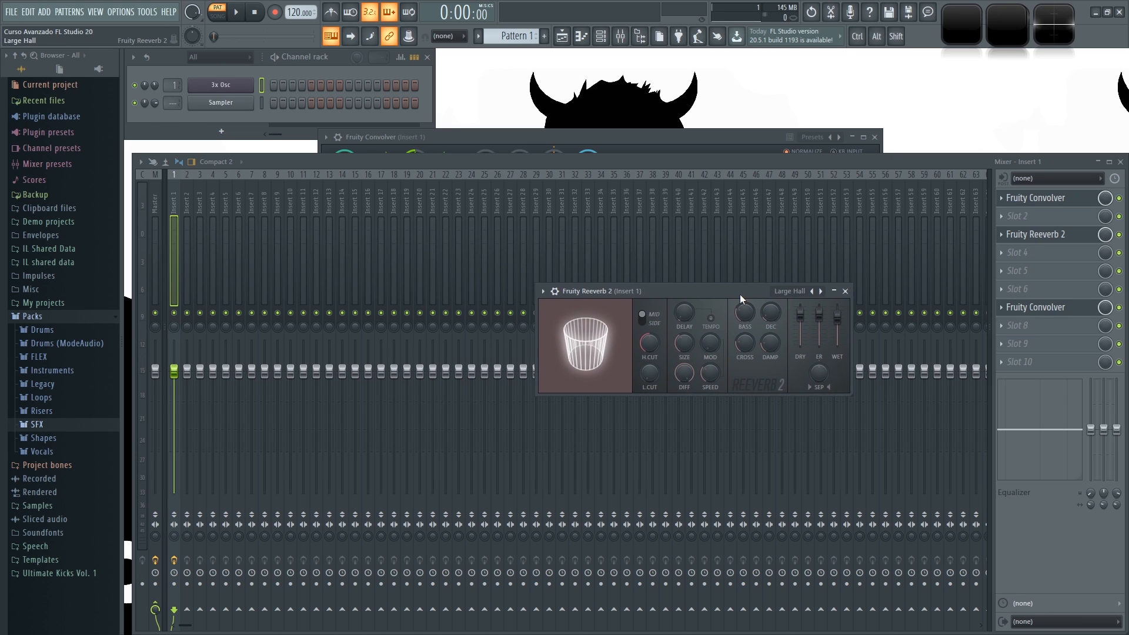
Step: Open the slot 7 Fruity Convolver and reset it to the Default preset
left_click(1035, 307)
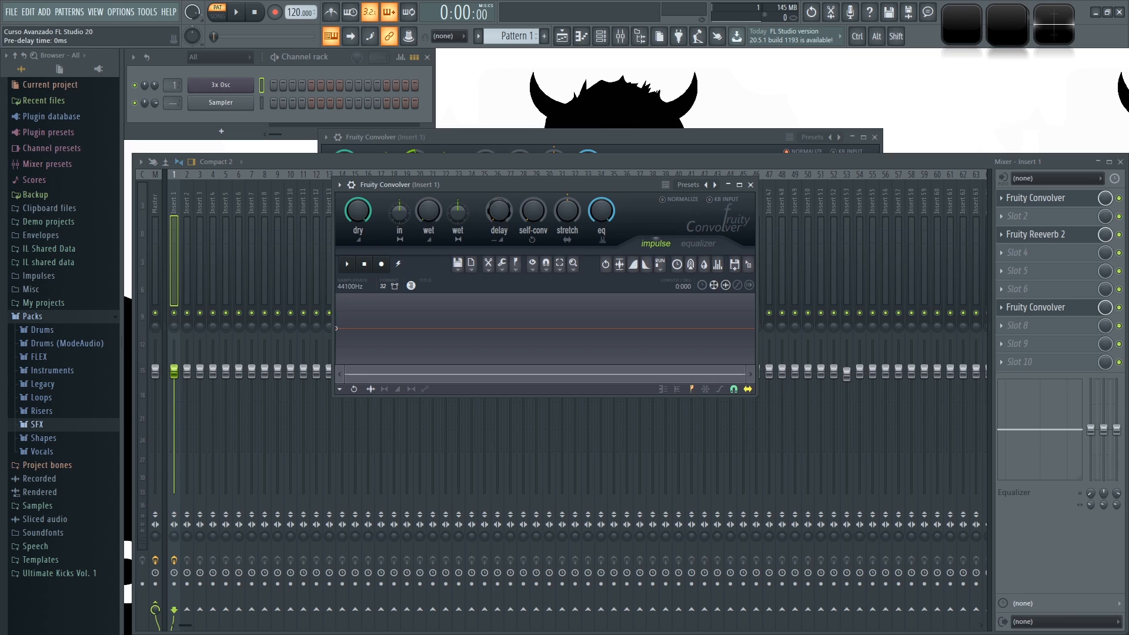
left_click(384, 265)
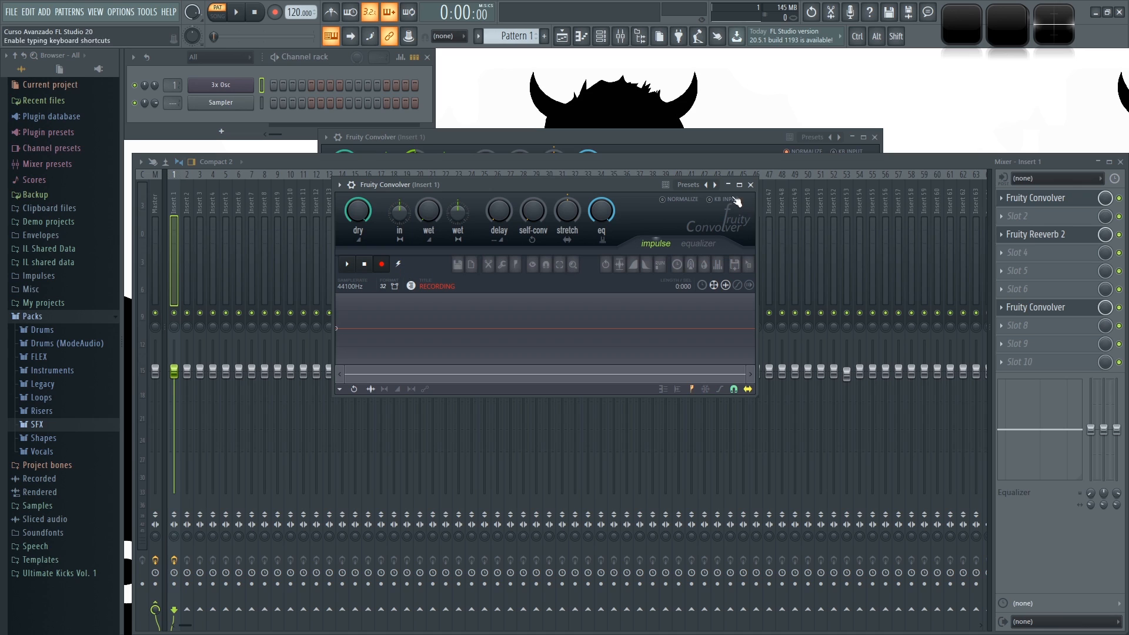
left_click(707, 187)
left_click(597, 19)
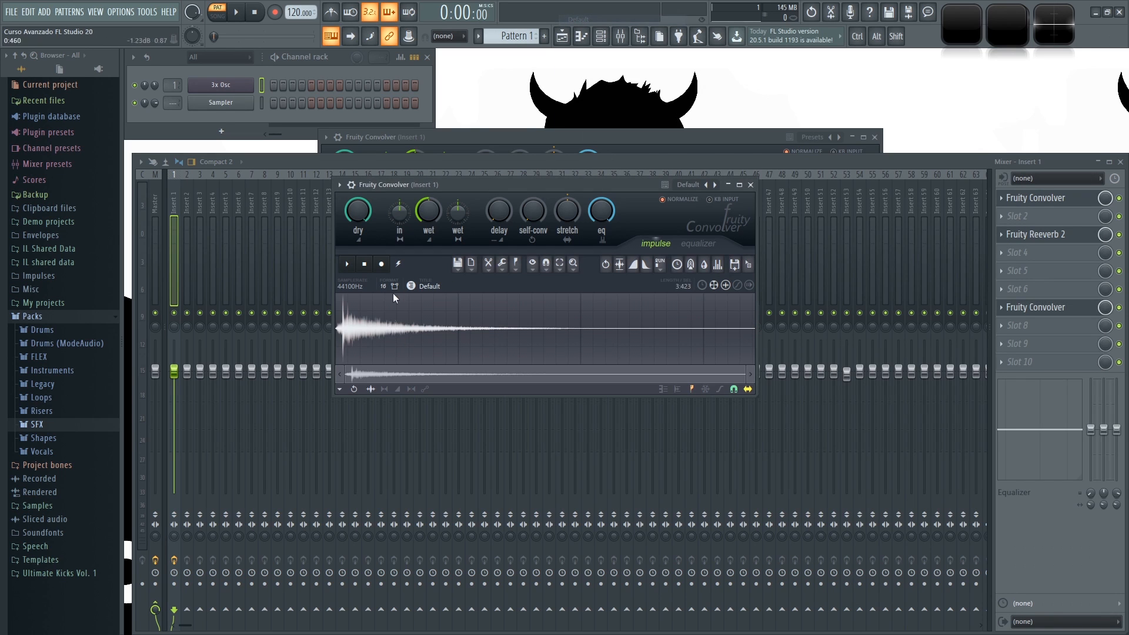
Step: Record Fruity Reeverb 2's response in the slot 7 Fruity Convolver, triggering the impulse from the slot 1 Convolver, and stop the recording
left_click(382, 264)
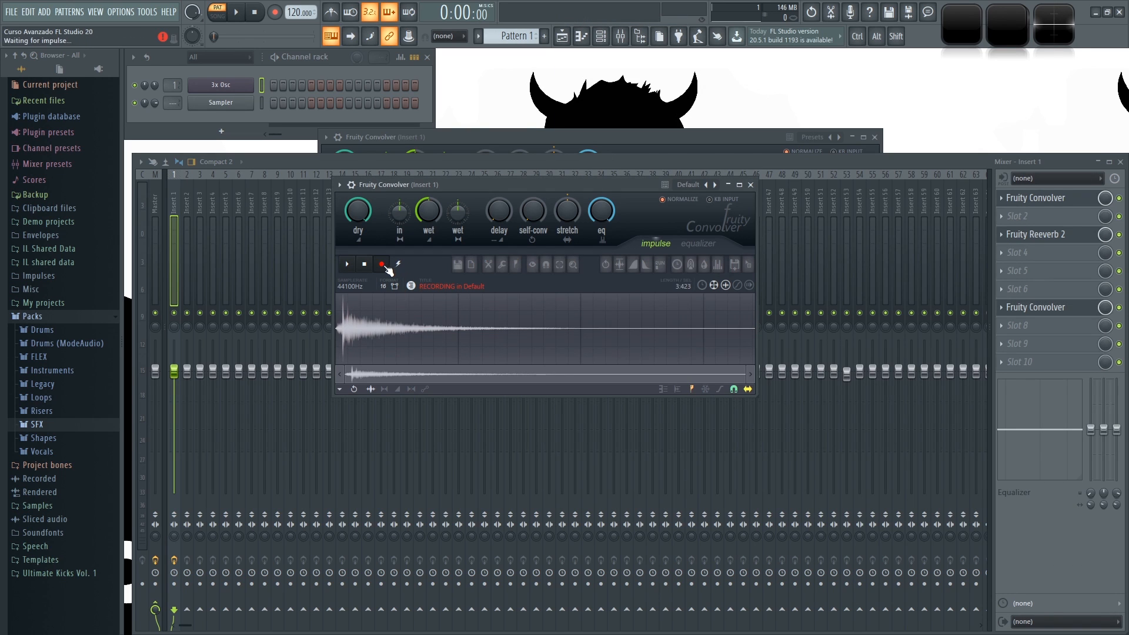
left_click(1067, 203)
left_click(1062, 203)
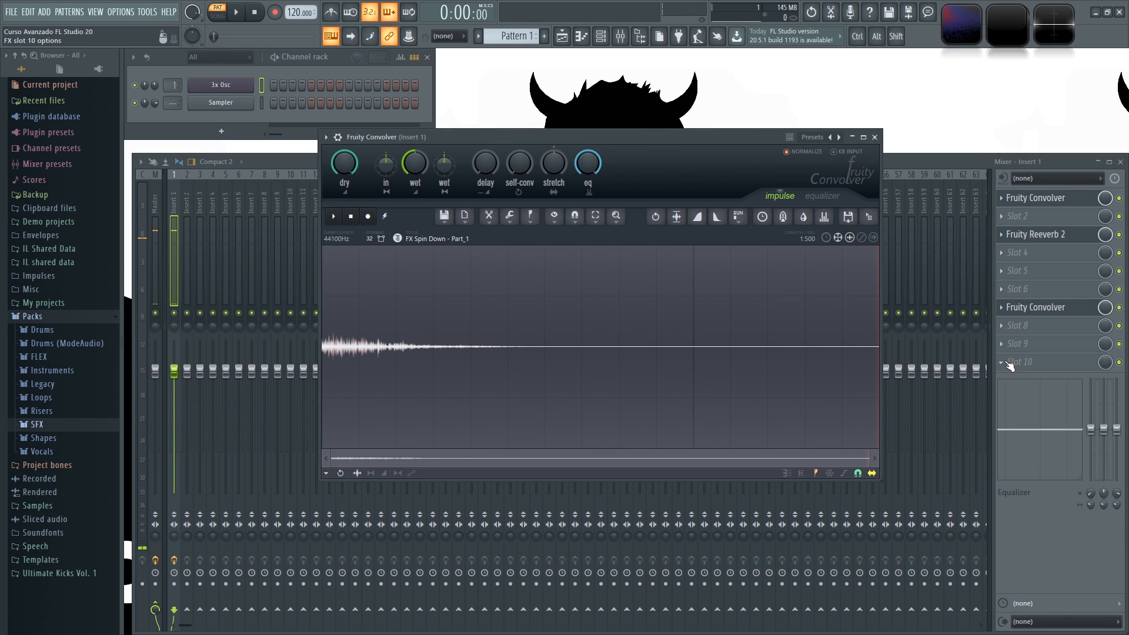
left_click(1053, 307)
left_click(1052, 307)
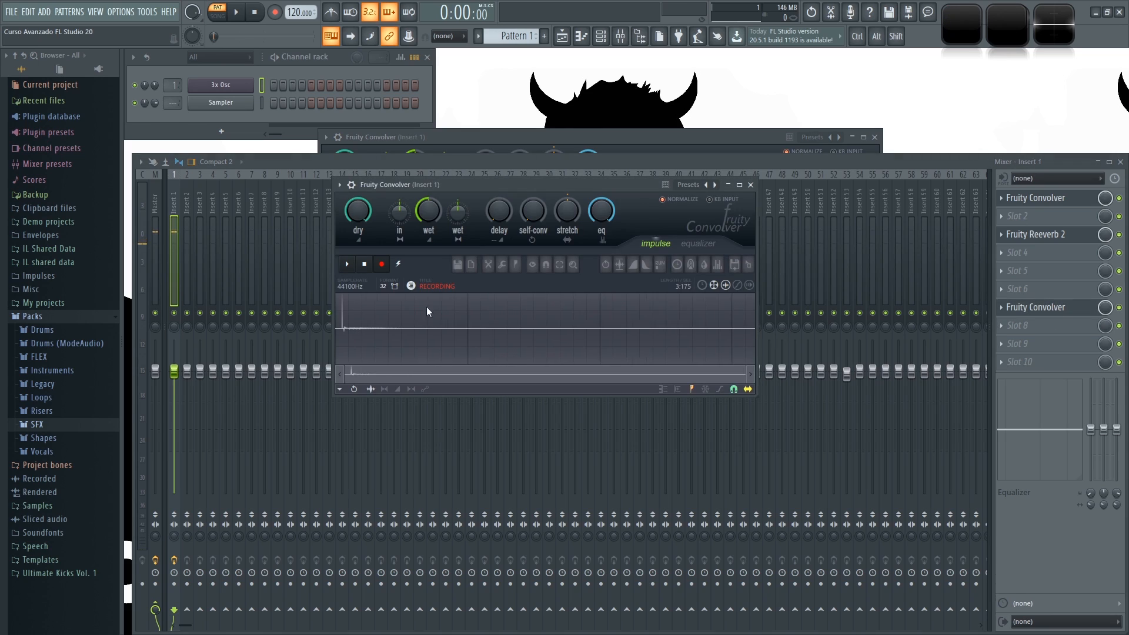
left_click(366, 264)
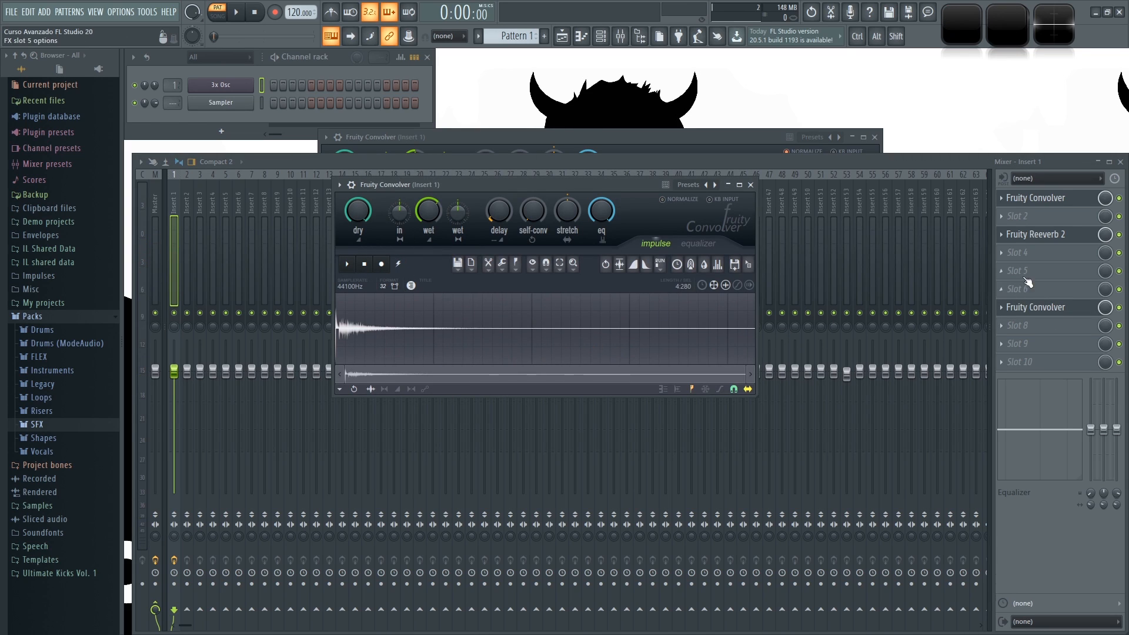
Step: Check the Fruity Reeverb 2 window, and play back the recorded impulse in the slot 7 Fruity Convolver
left_click(1054, 239)
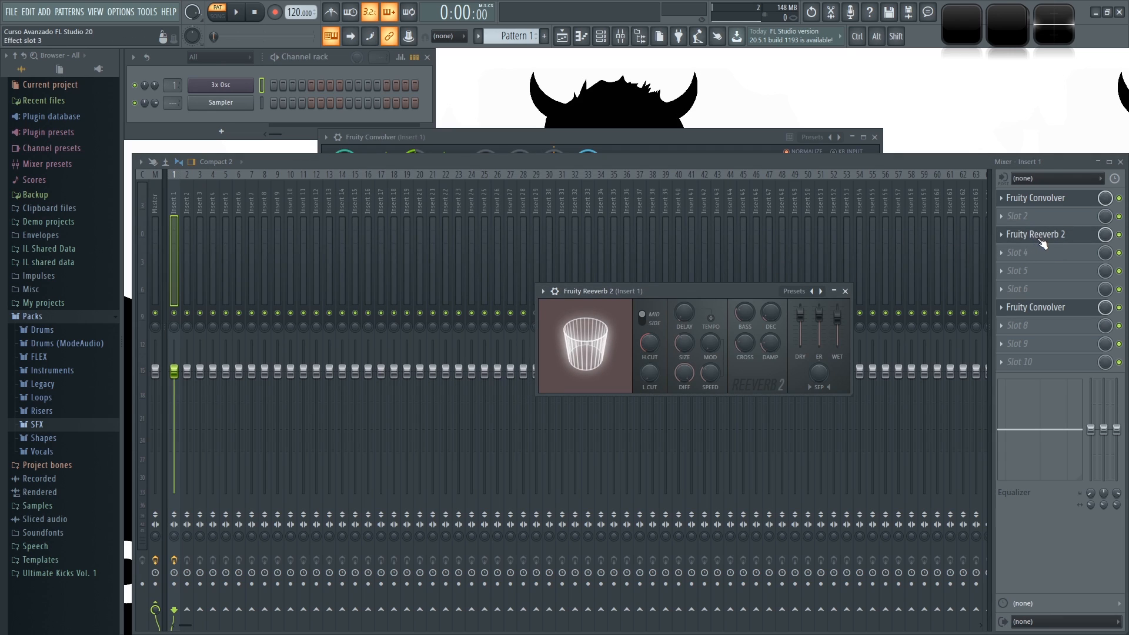
left_click(1043, 238)
left_click(1049, 307)
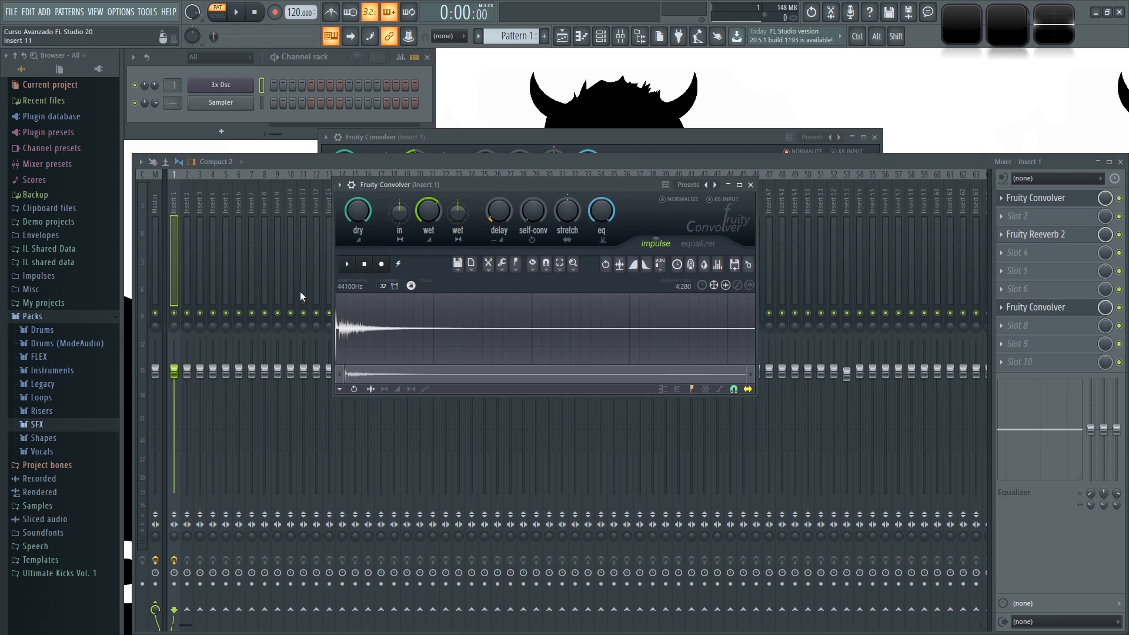
left_click(351, 267)
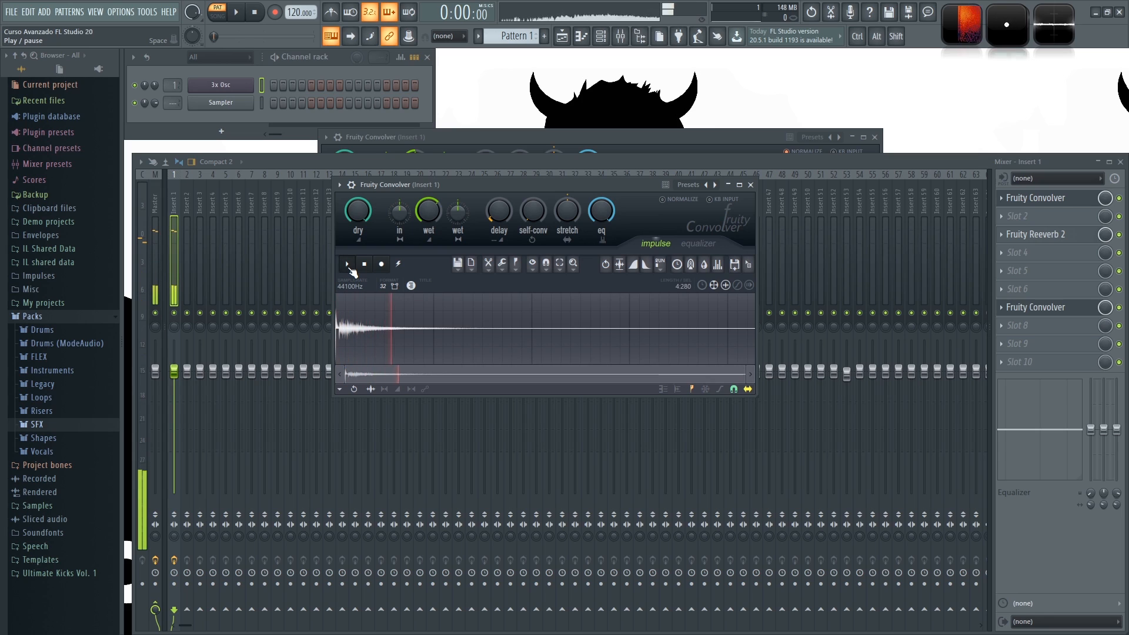
left_click(352, 265)
Step: Disable Fruity Reeverb 2 and the slot 1 Fruity Convolver, and reopen the slot 7 Fruity Convolver
left_click(1121, 238)
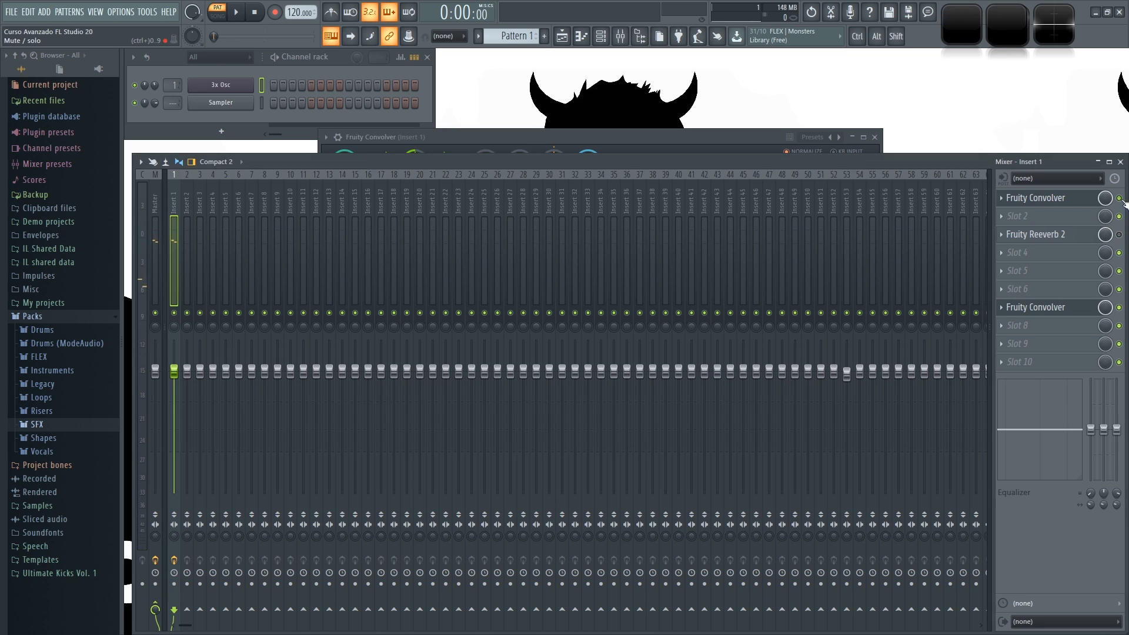
left_click(1056, 291)
left_click(1061, 269)
left_click(1050, 310)
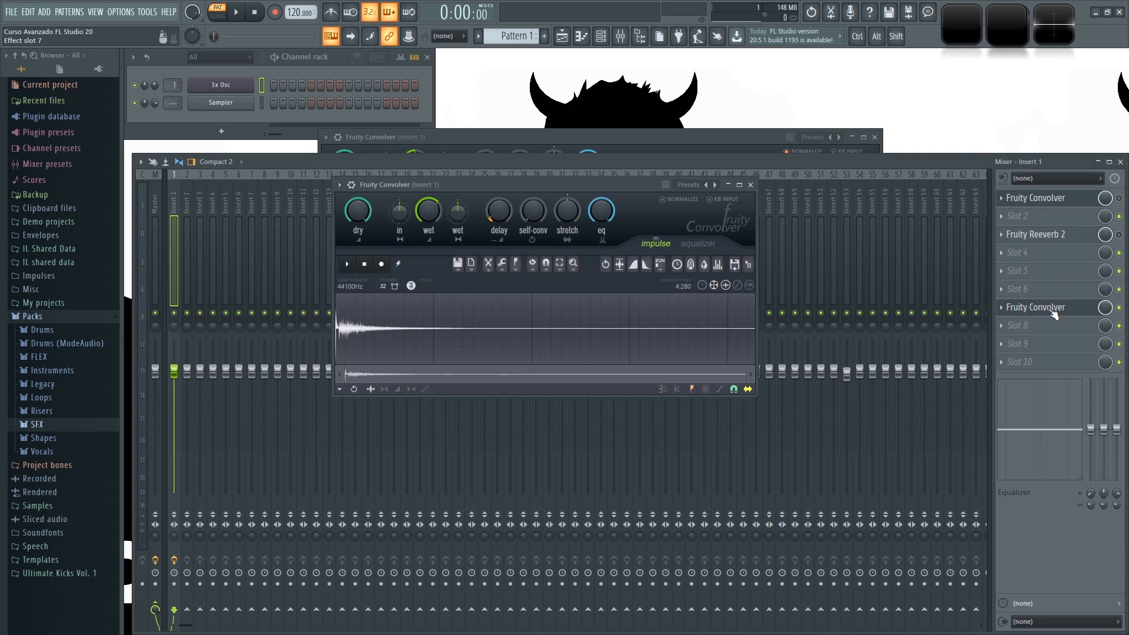
Step: Audition 3x Osc notes through the recorded impulse, and bypass the slot 7 Fruity Convolver to compare the sound
left_click(332, 59)
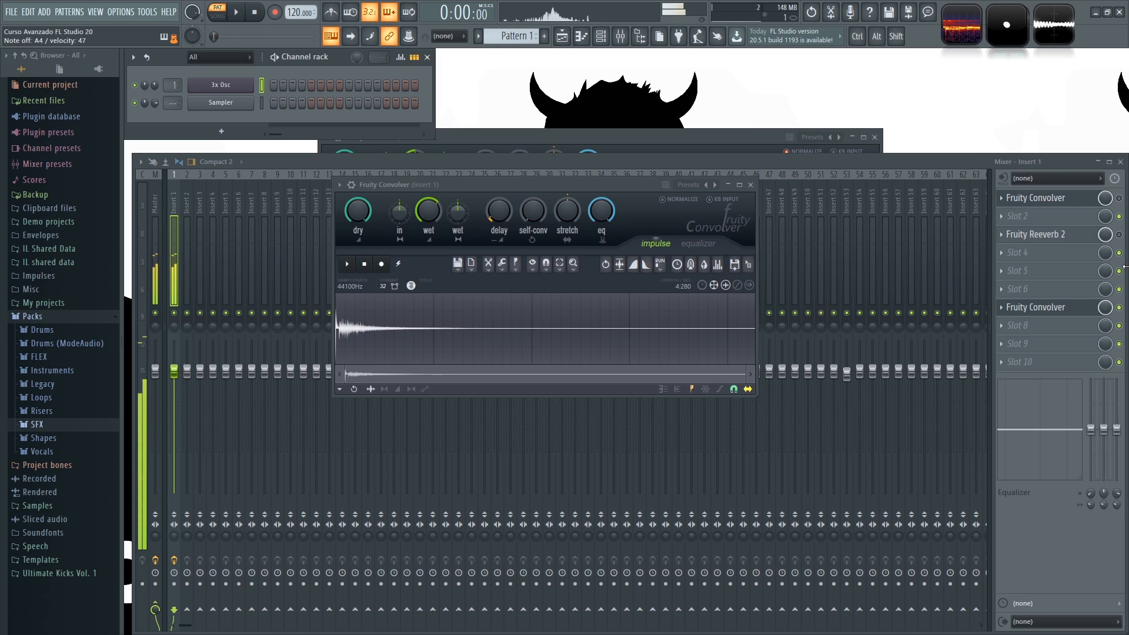
left_click(1120, 307)
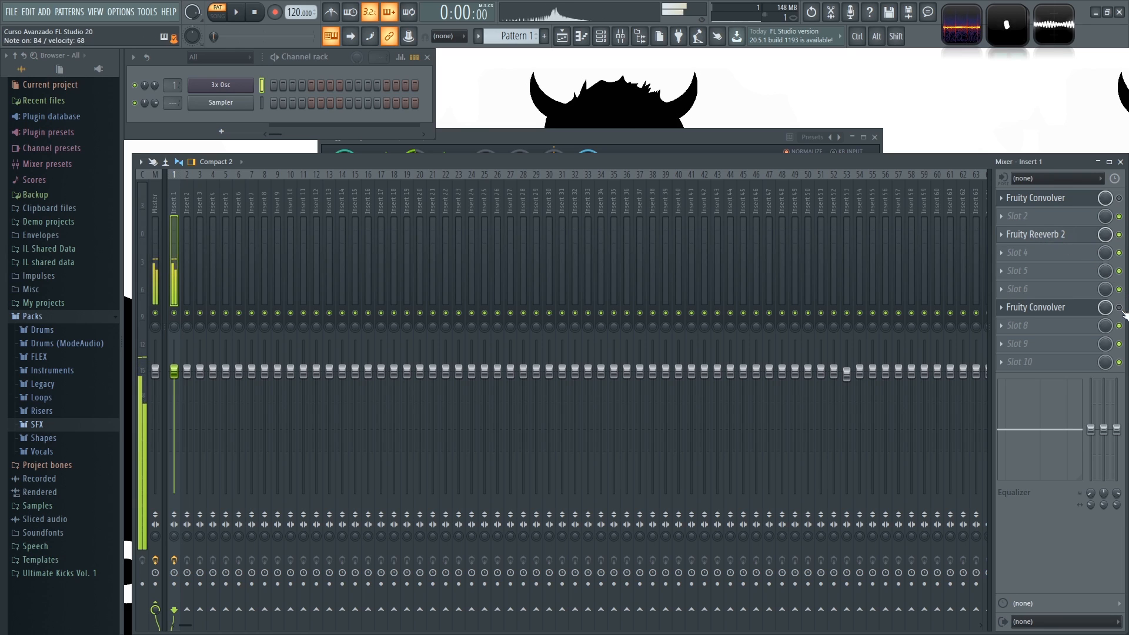
Step: Alternate between Fruity Reeverb 2 and the slot 7 Fruity Convolver on Insert 1 to compare the original reverb with its captured impulse
left_click(1120, 235)
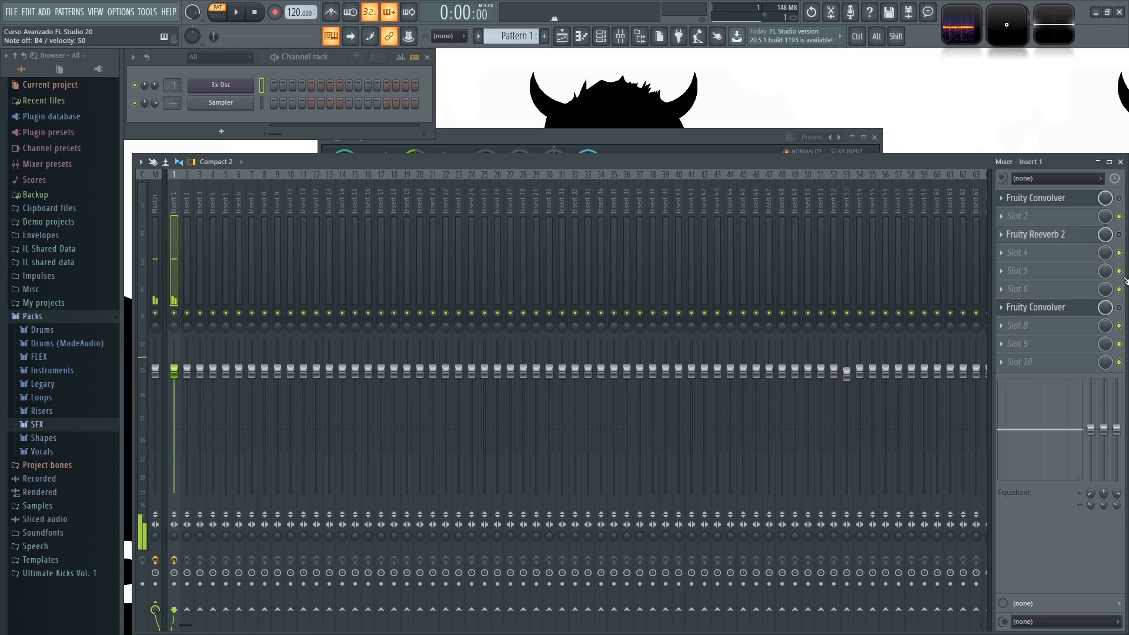
left_click(1120, 309)
left_click(1120, 235)
left_click(1119, 235)
left_click(1119, 307)
left_click(1120, 308)
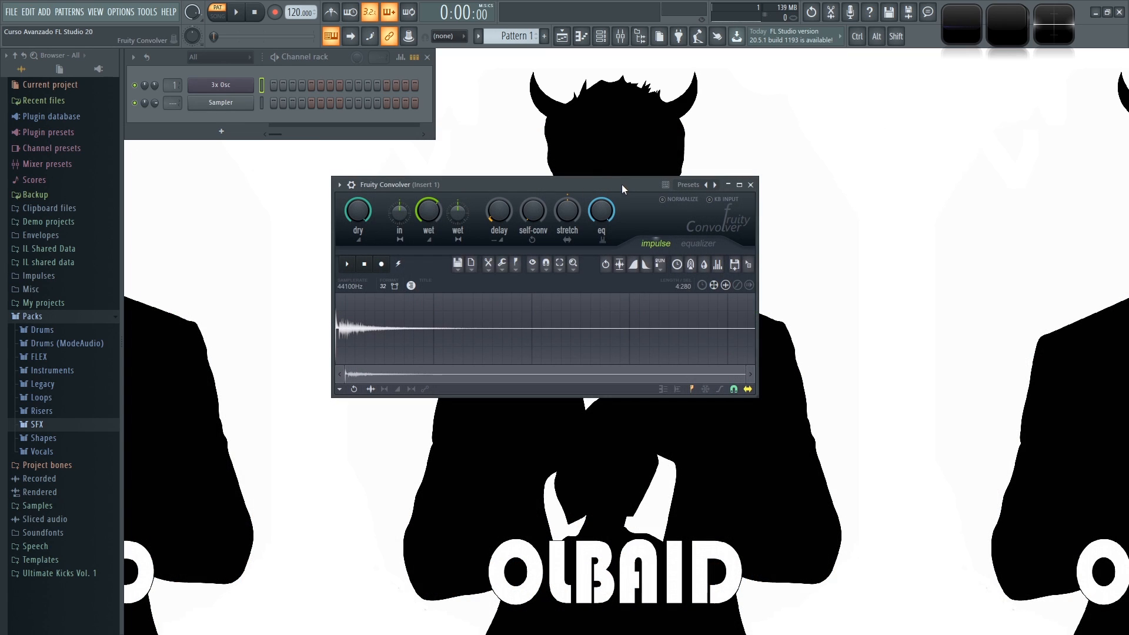
Step: Load the IMP Cabinet Model H guitar cabinet preset into Fruity Convolver
left_click_drag(624, 183, 564, 184)
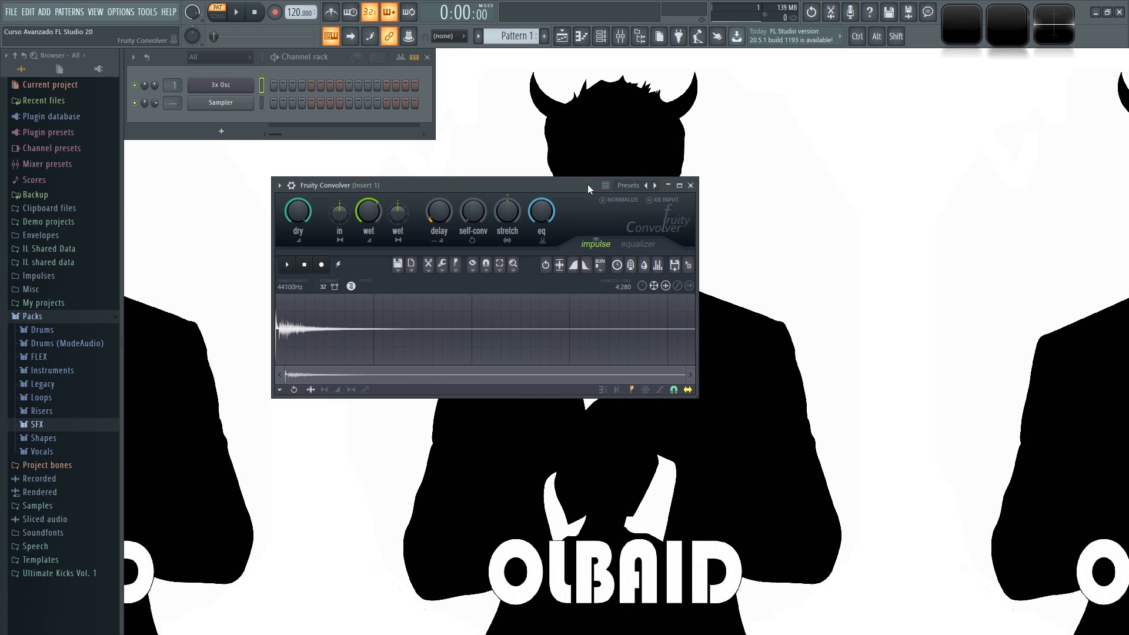
left_click(655, 184)
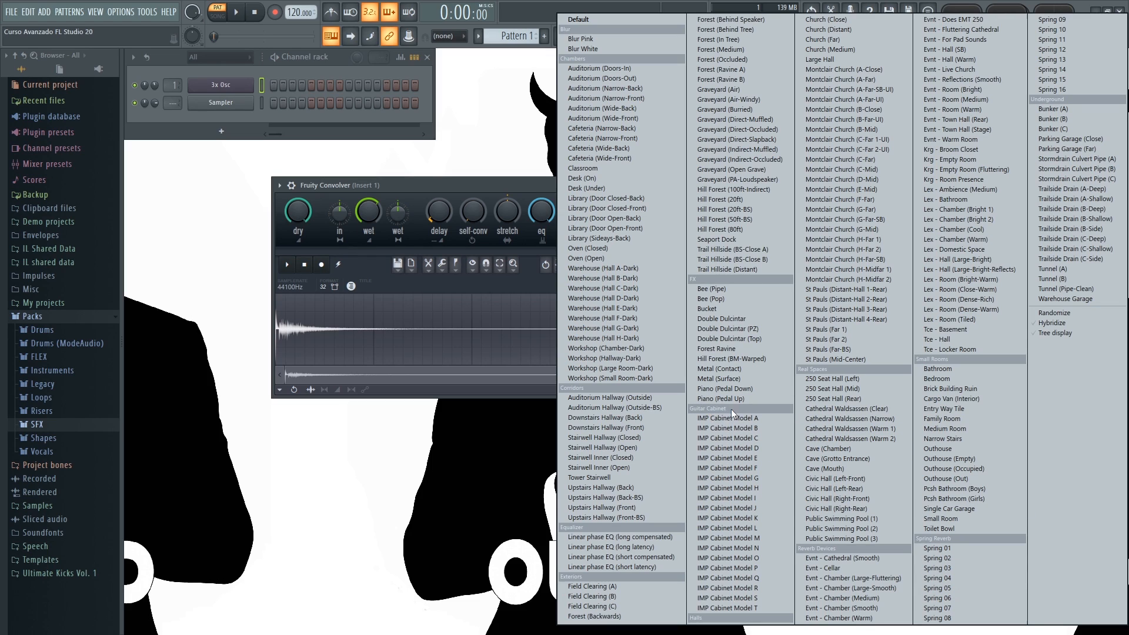
left_click(726, 488)
left_click_drag(485, 190, 555, 194)
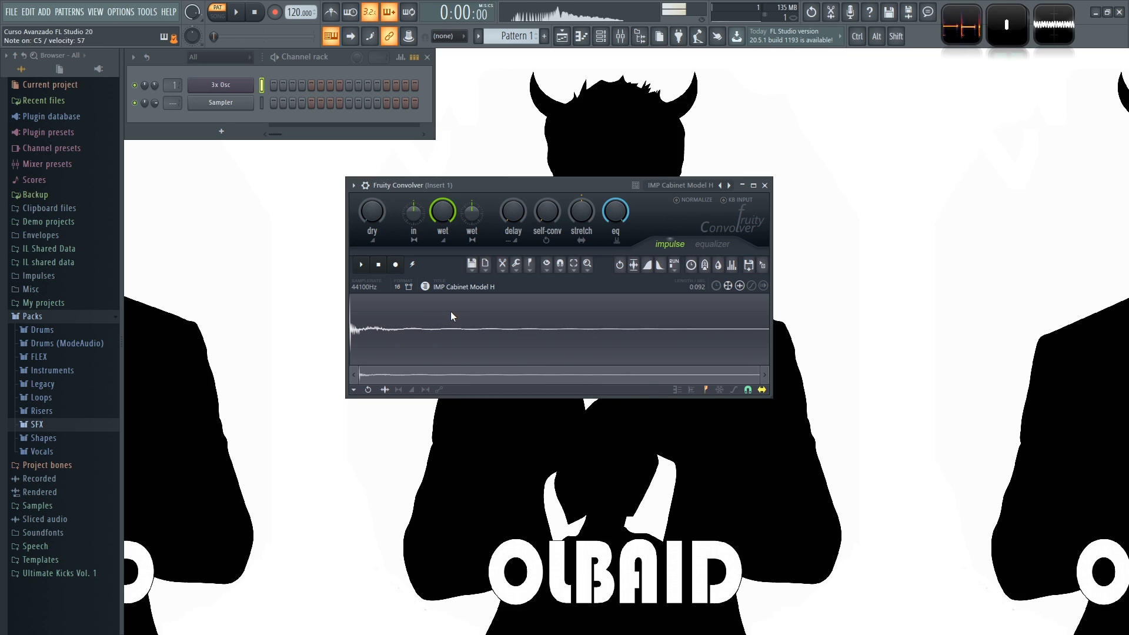
Step: Enlarge the Wave Candy oscilloscope, and compare 3x Osc notes fully dry and fully wet through the cabinet impulse
left_click(1054, 25)
left_click_drag(549, 184, 422, 166)
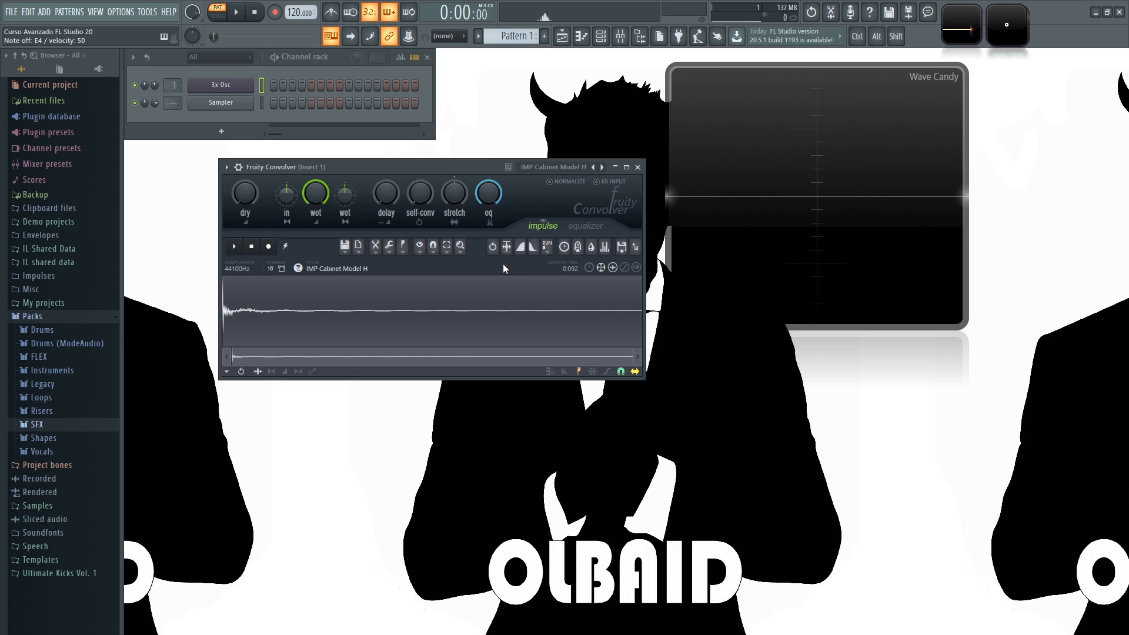
key("q")
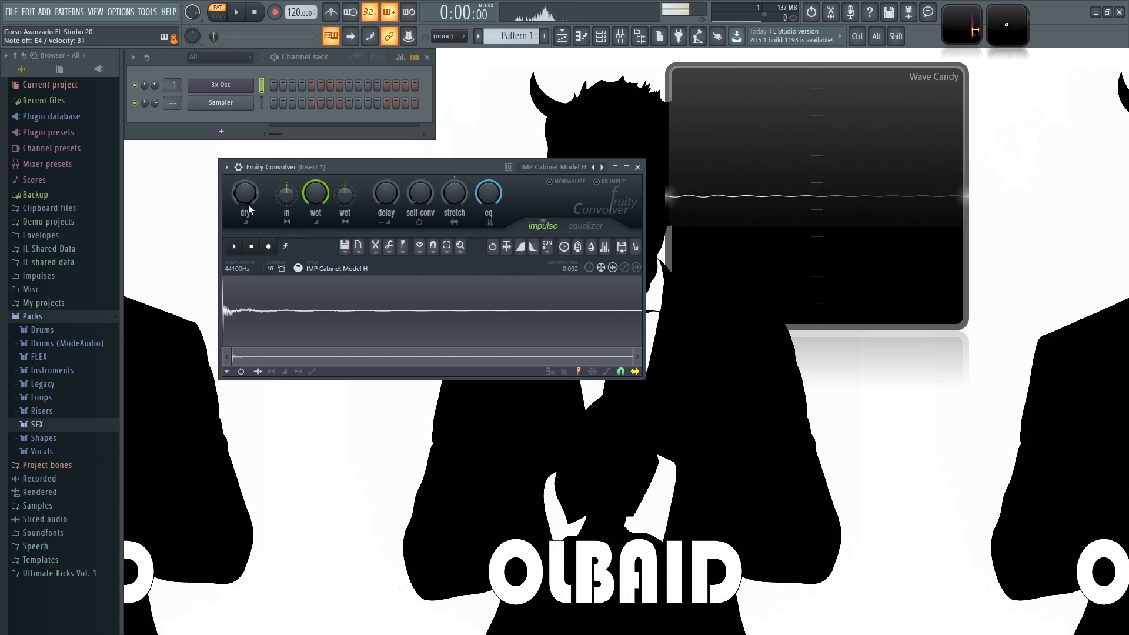
left_click_drag(248, 197, 248, 126)
left_click_drag(314, 196, 313, 264)
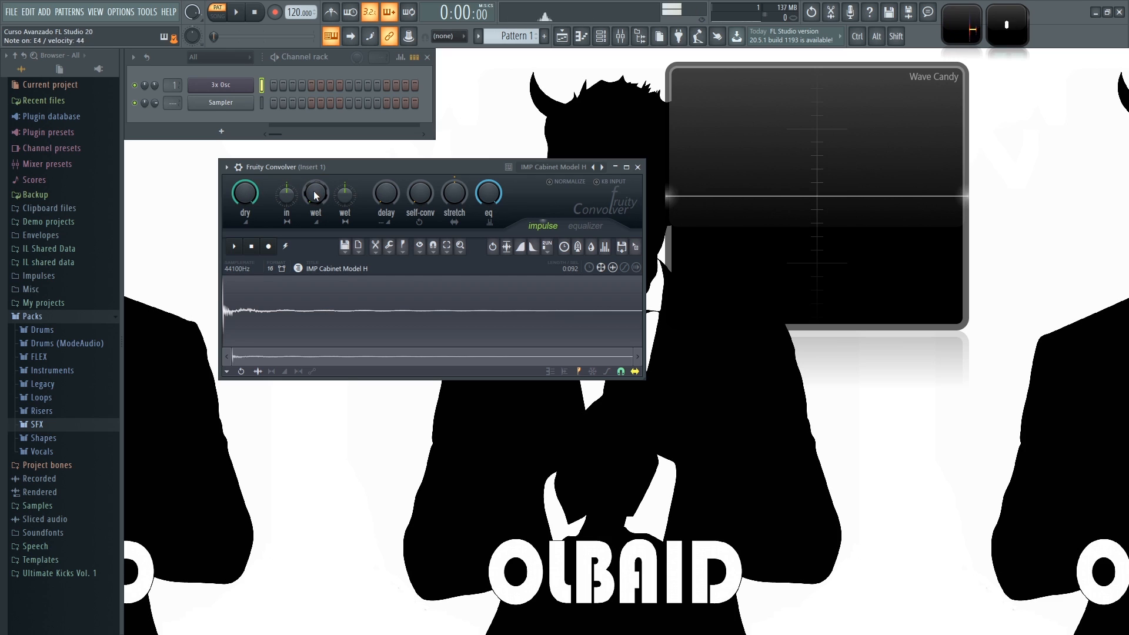
key("q")
left_click_drag(312, 197, 311, 126)
left_click_drag(245, 196, 242, 265)
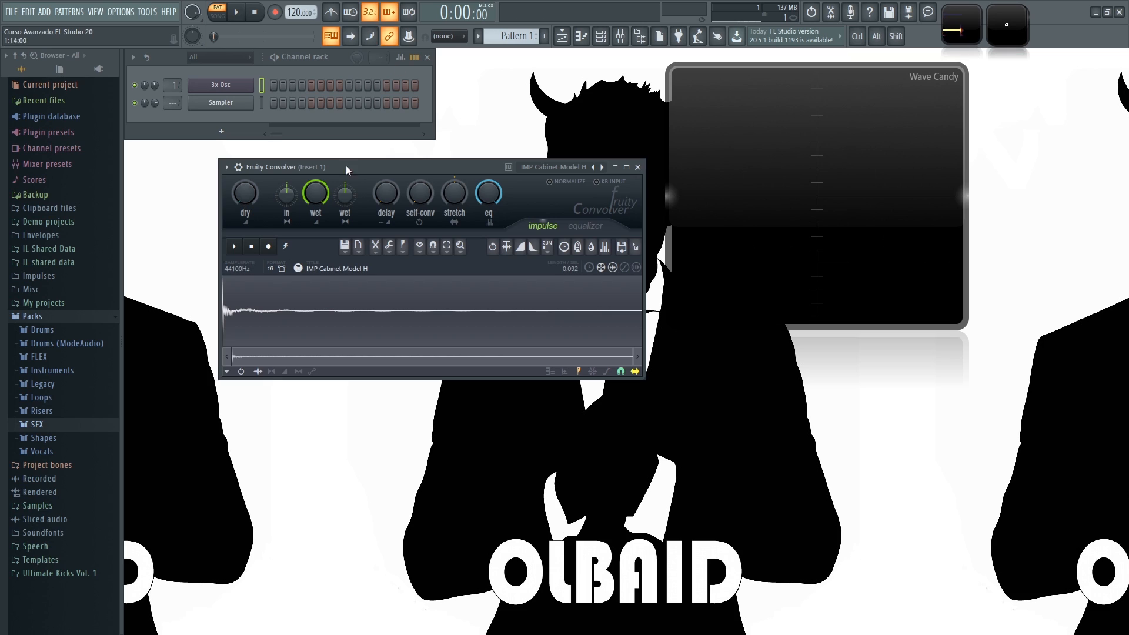
Step: Set oscillator 1 of 3x Osc to a triangle wave, and close the synth window
left_click(221, 84)
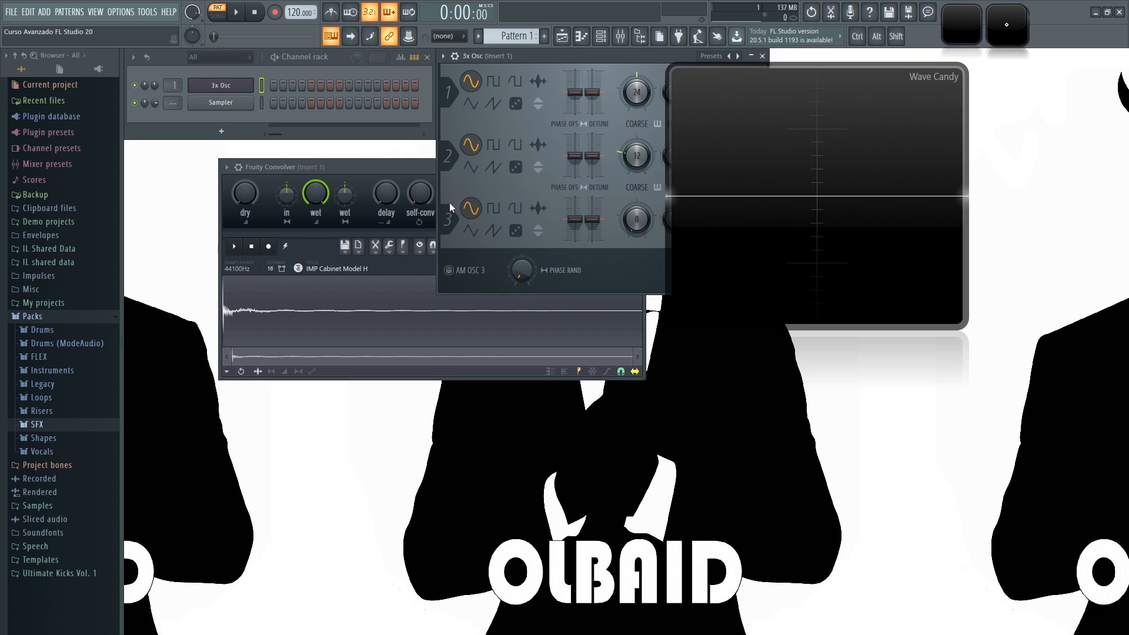
left_click(472, 104)
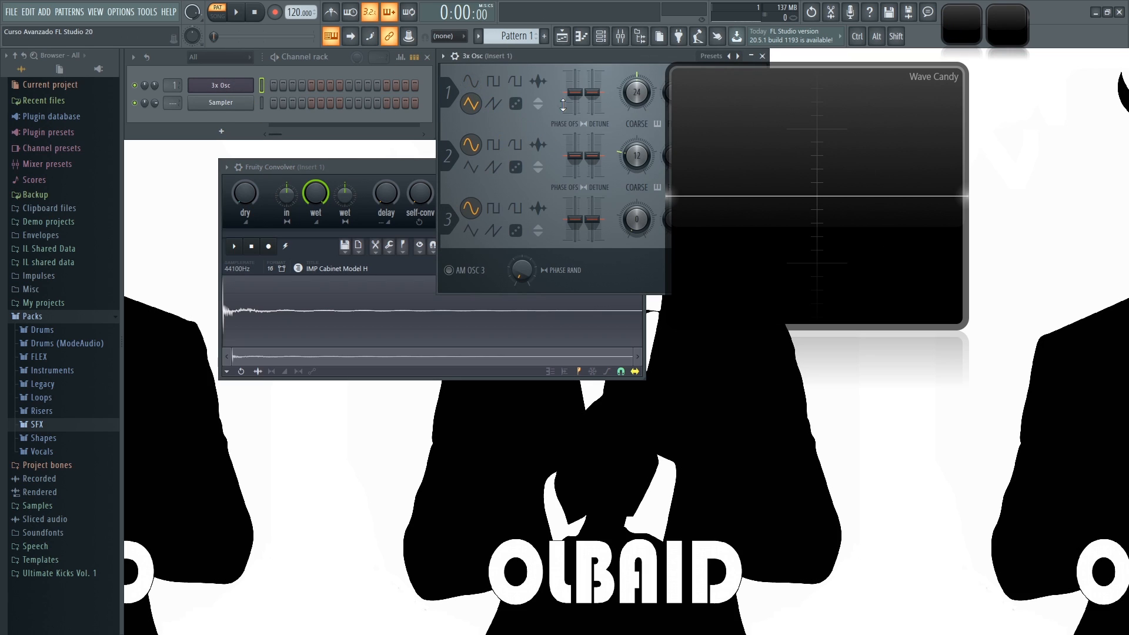
left_click(763, 56)
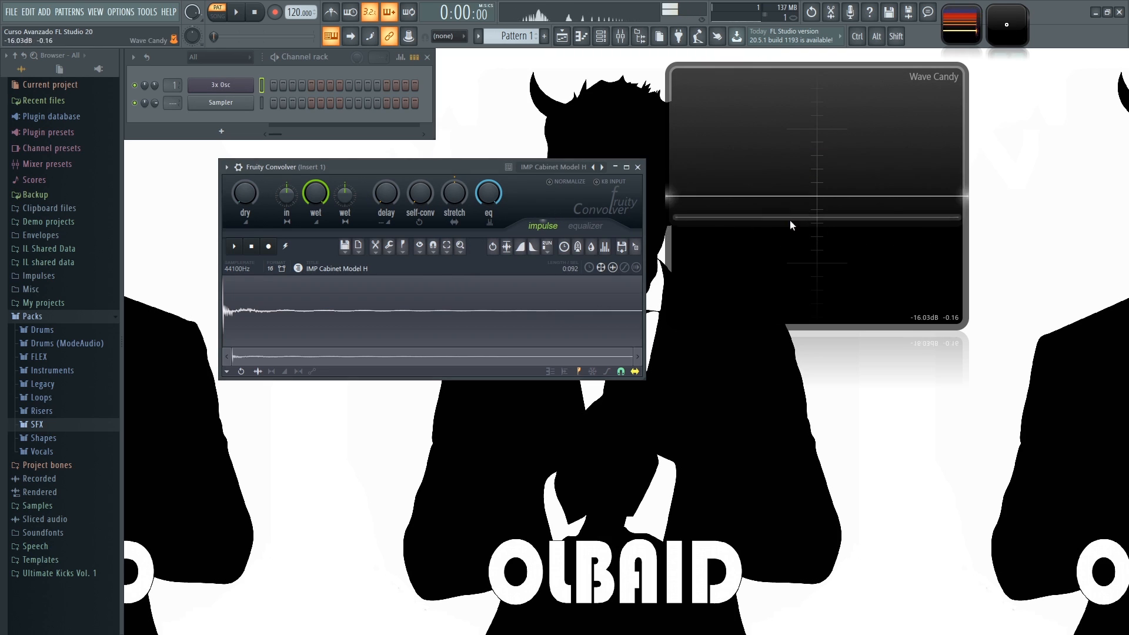
Step: Compare the dry and wet triangle waveforms on the oscilloscope, returning Fruity Convolver to fully wet with no dry signal
key("z")
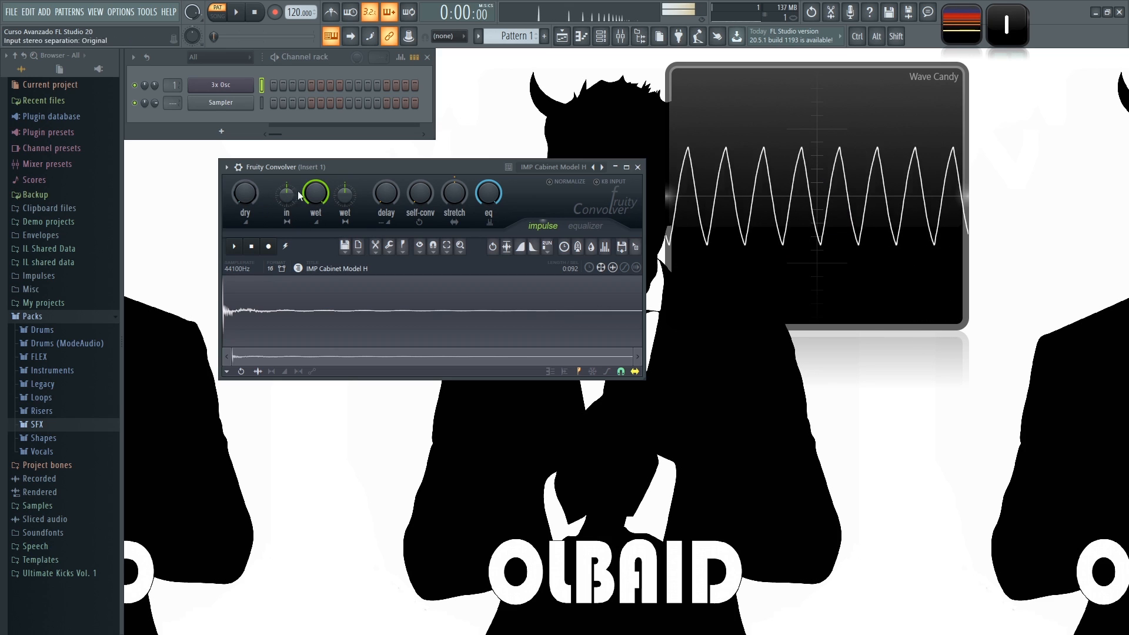
key("z")
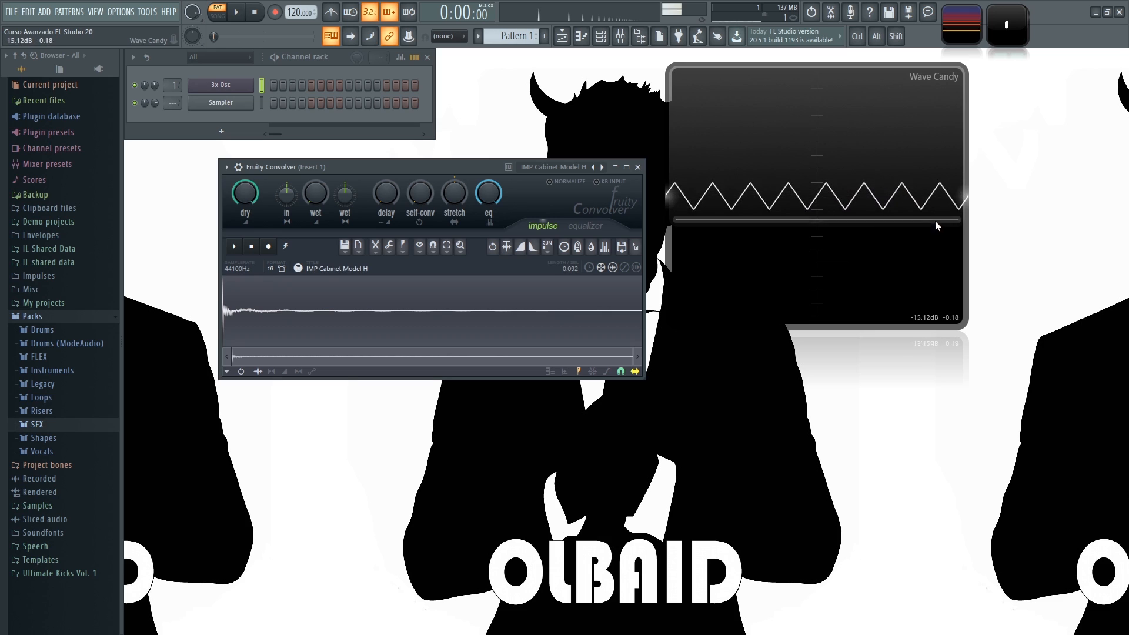
left_click_drag(245, 194, 245, 253)
left_click_drag(317, 194, 317, 132)
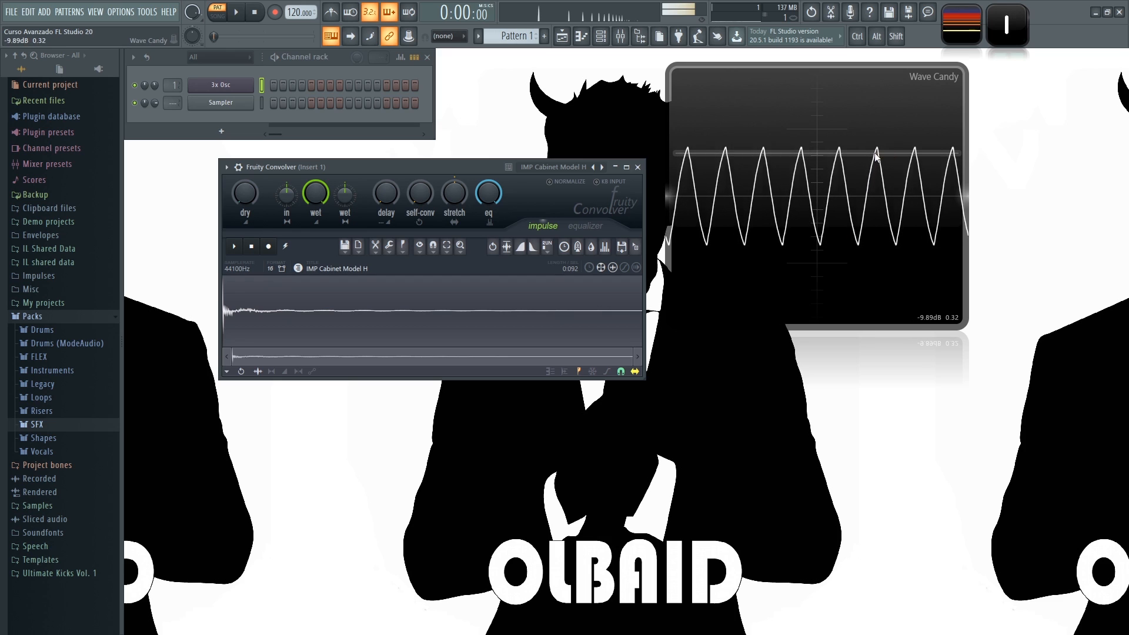
Step: Switch Fruity Convolver to the IMP Cabinet Model I preset, and audition 3x Osc notes through it
right_click(603, 167)
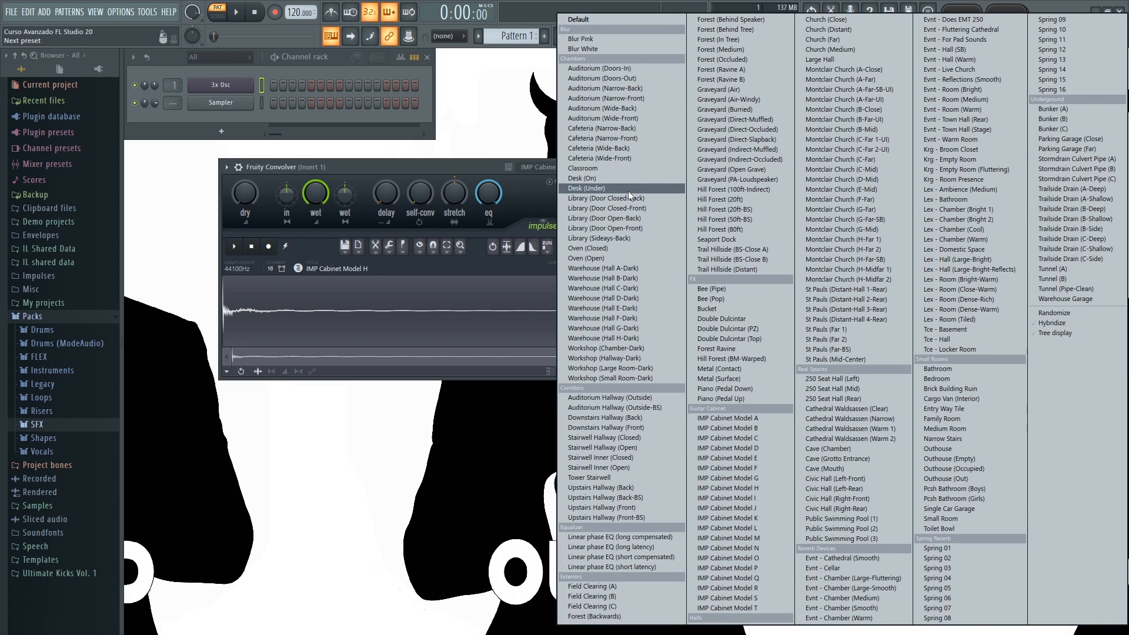
left_click(724, 499)
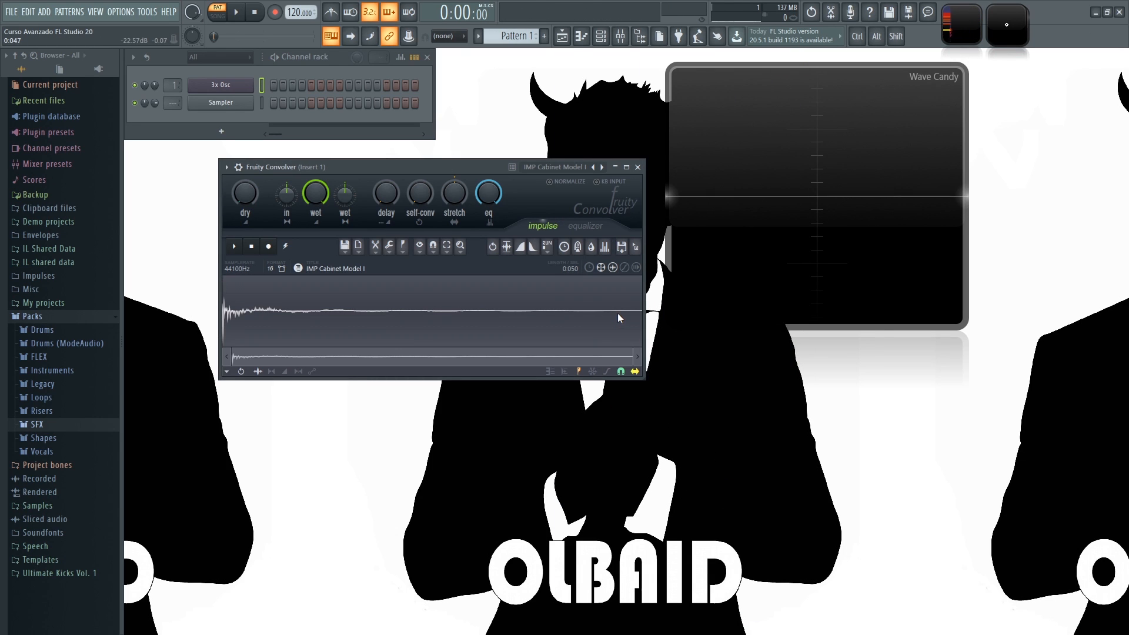
key("q")
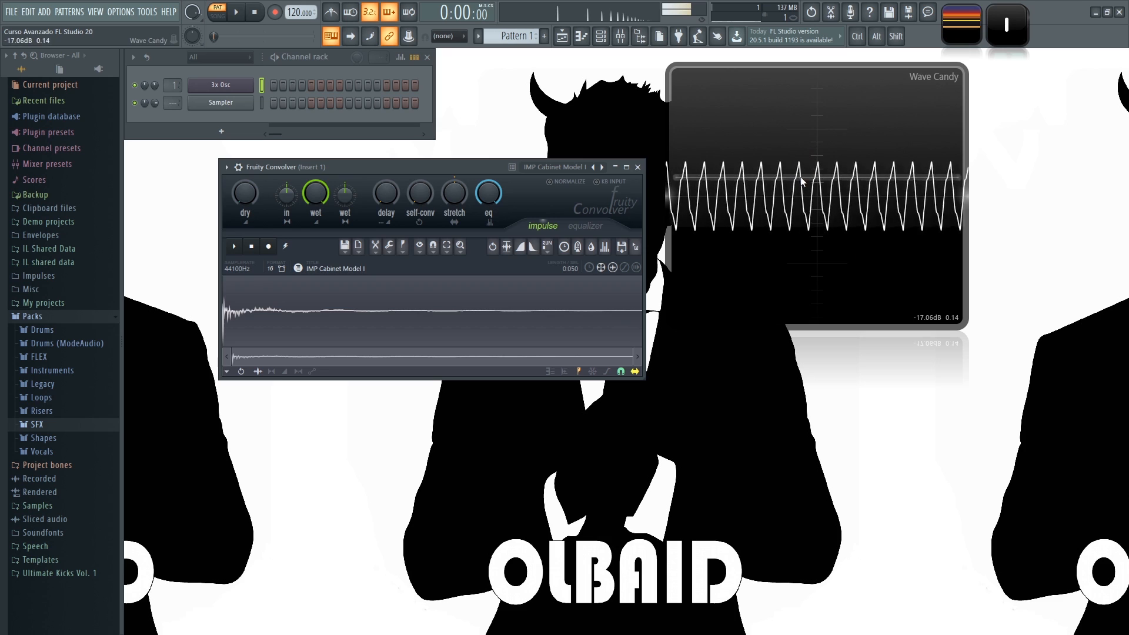
key("z")
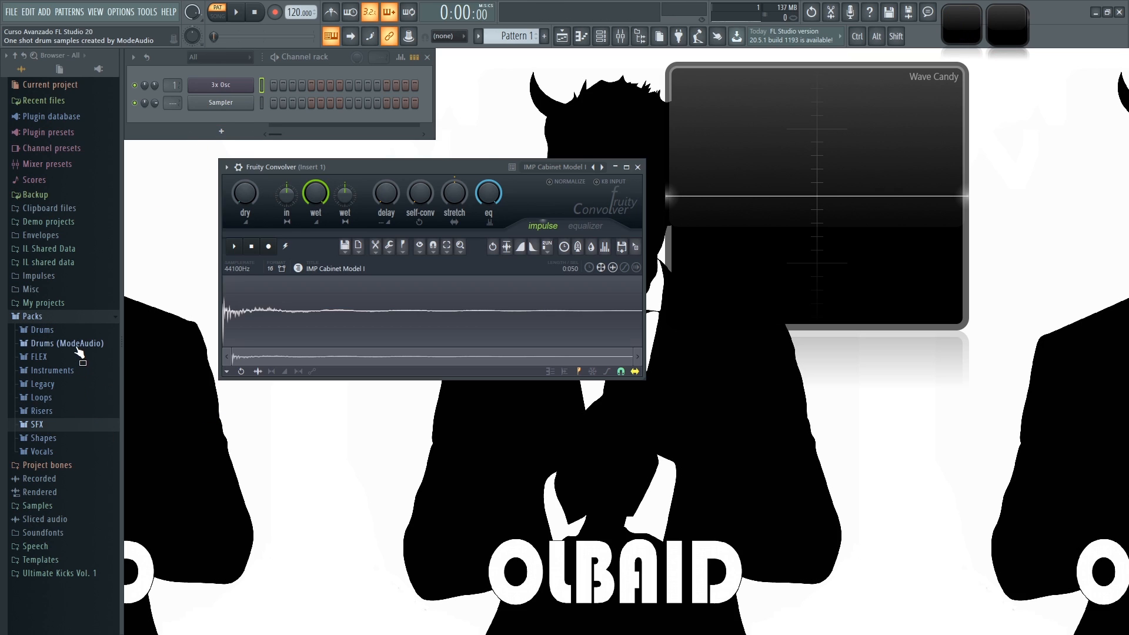
Step: Add the Strat Mute guitar preset from the instrument packs as a new channel, and route it to mixer insert 1
left_click(75, 372)
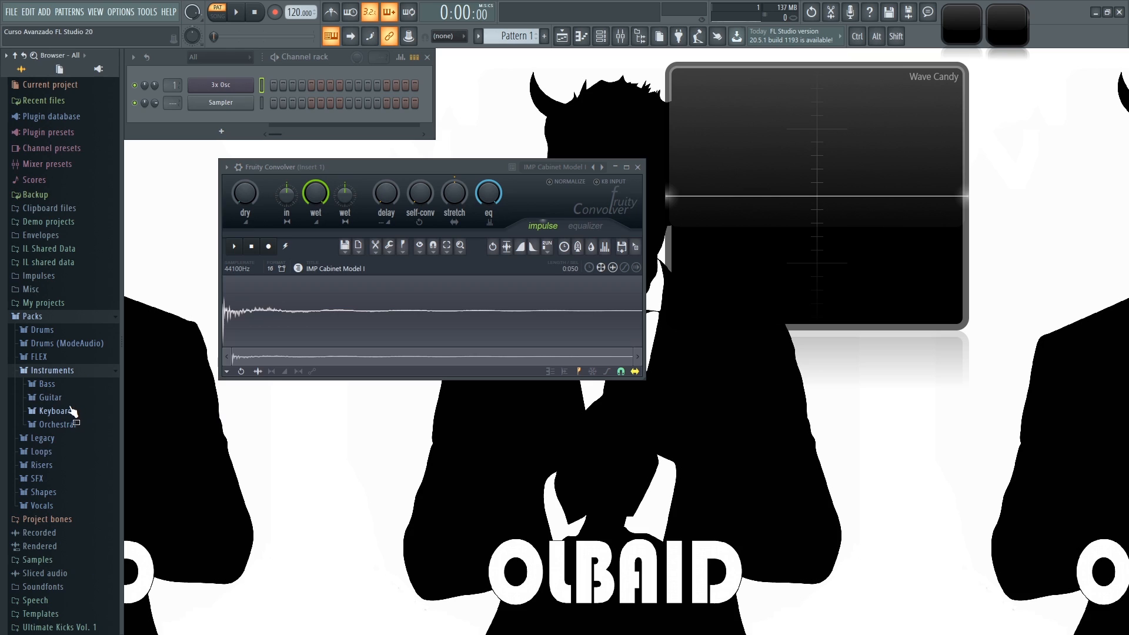
left_click(71, 400)
left_click_drag(64, 473, 290, 127)
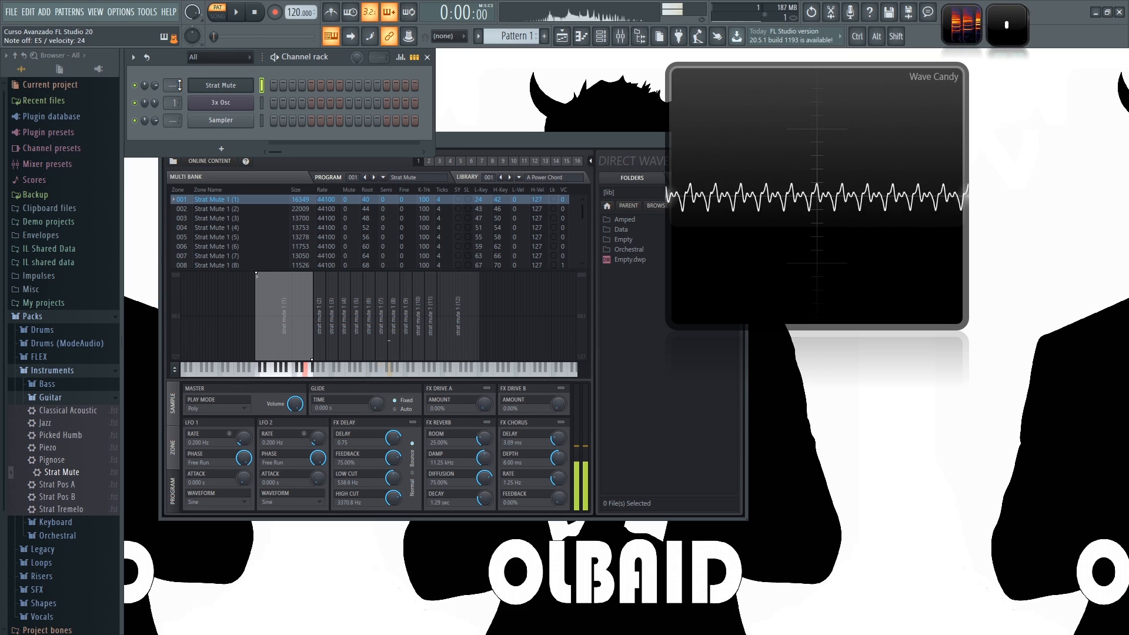
left_click_drag(179, 88, 179, 83)
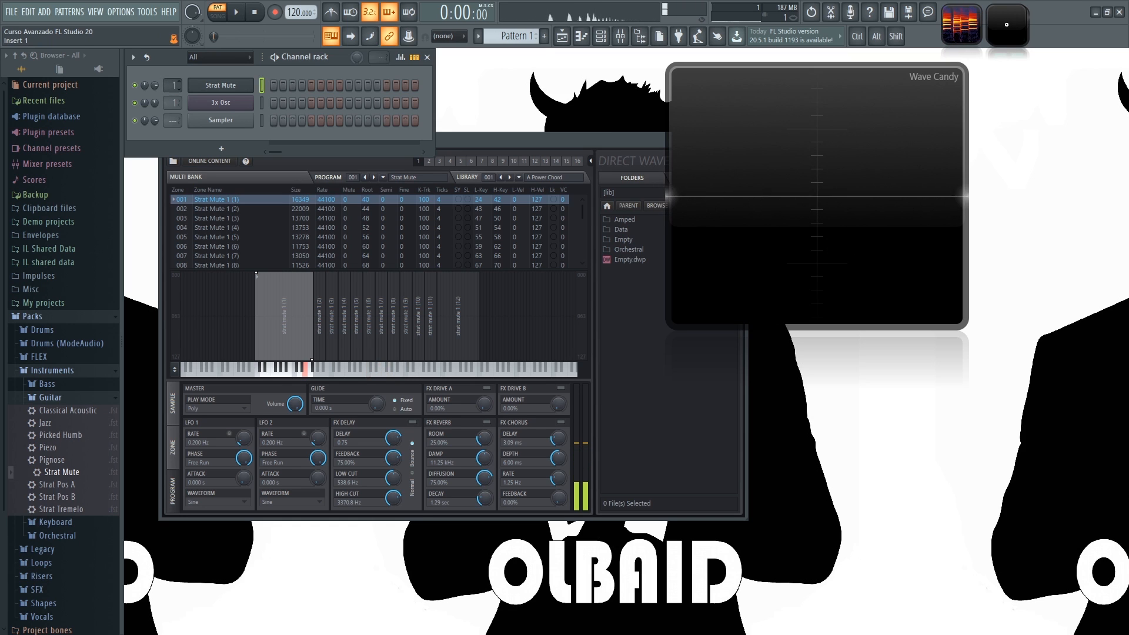
left_click_drag(500, 140, 488, 193)
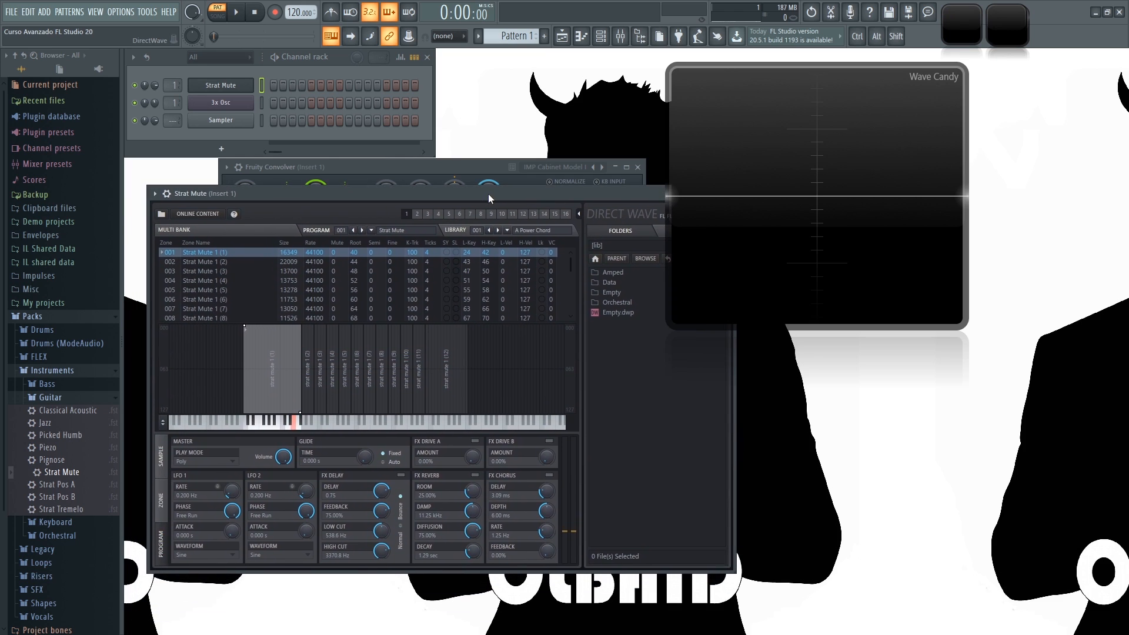
left_click(239, 85)
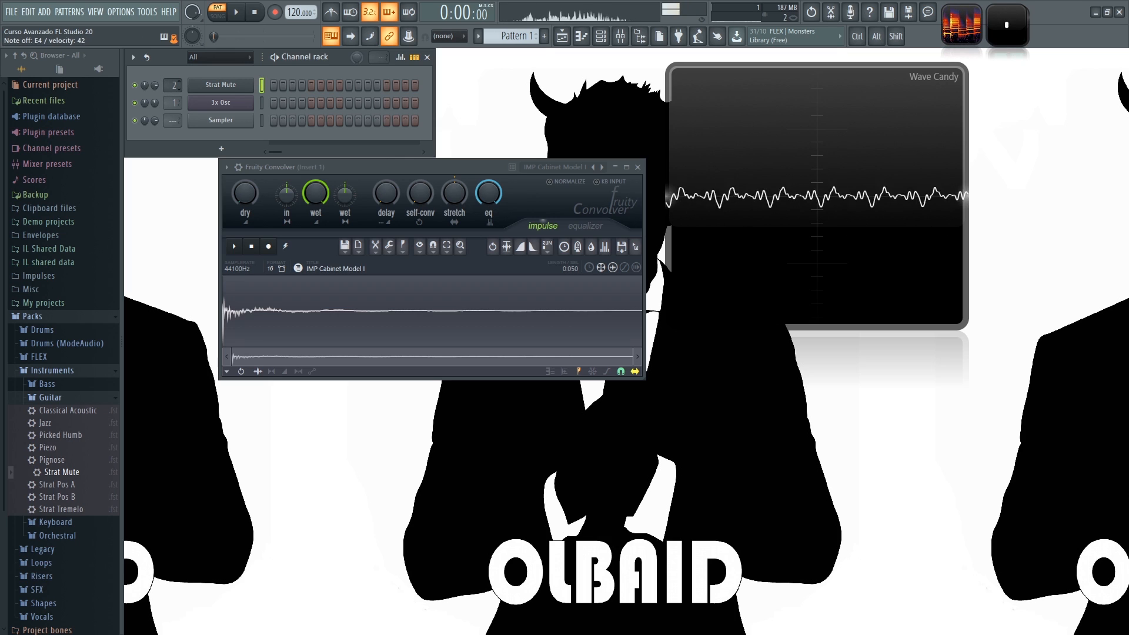
Step: Audition Strat Mute with and without the Insert 1 routing while stepping back through the cabinet presets to IMP Cabinet Model E
left_click(594, 167)
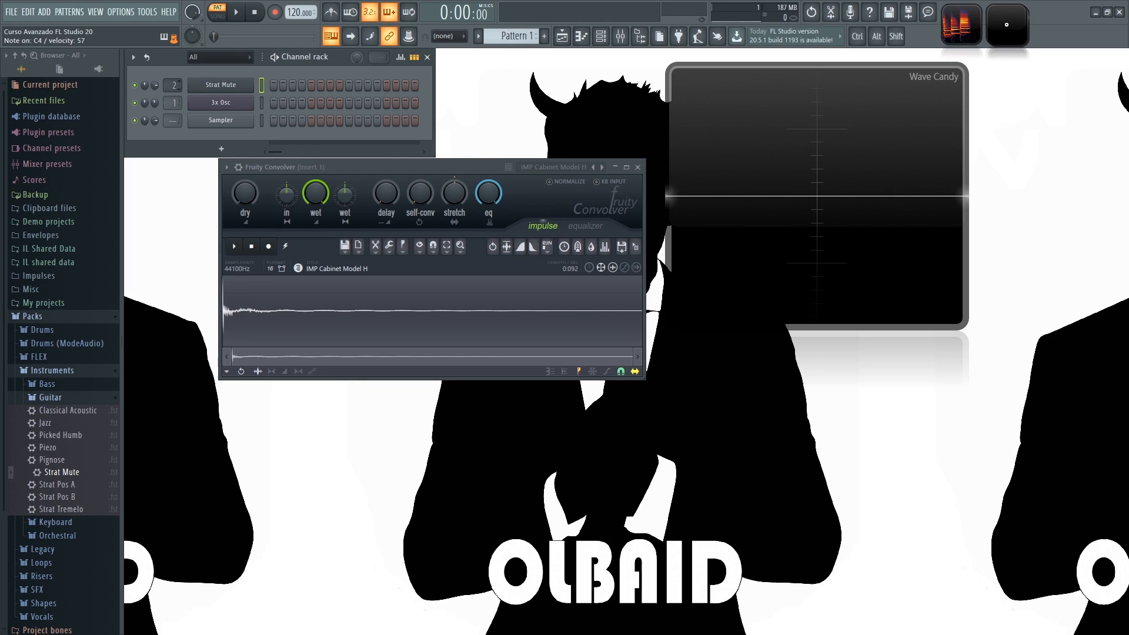
left_click_drag(170, 85, 171, 97)
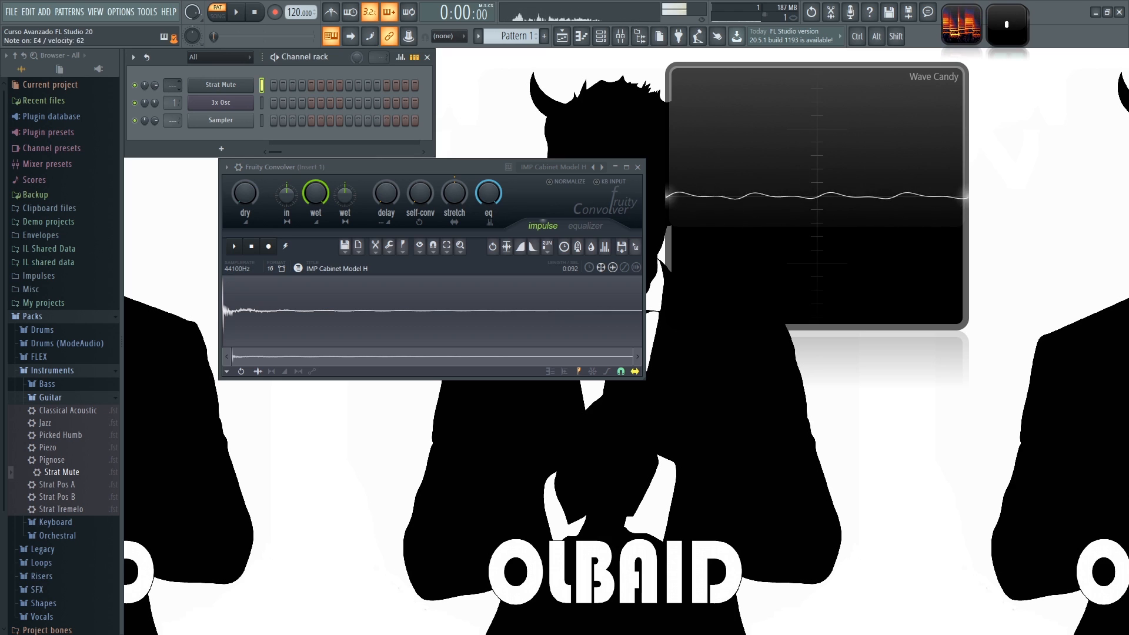
left_click(594, 167)
left_click(593, 167)
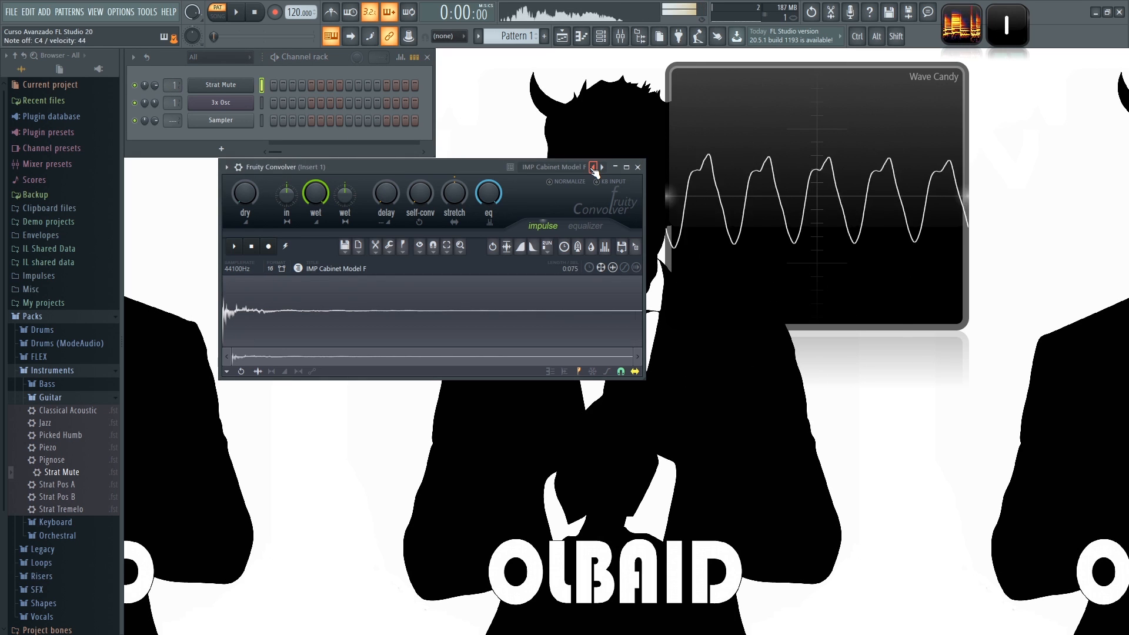
left_click(590, 167)
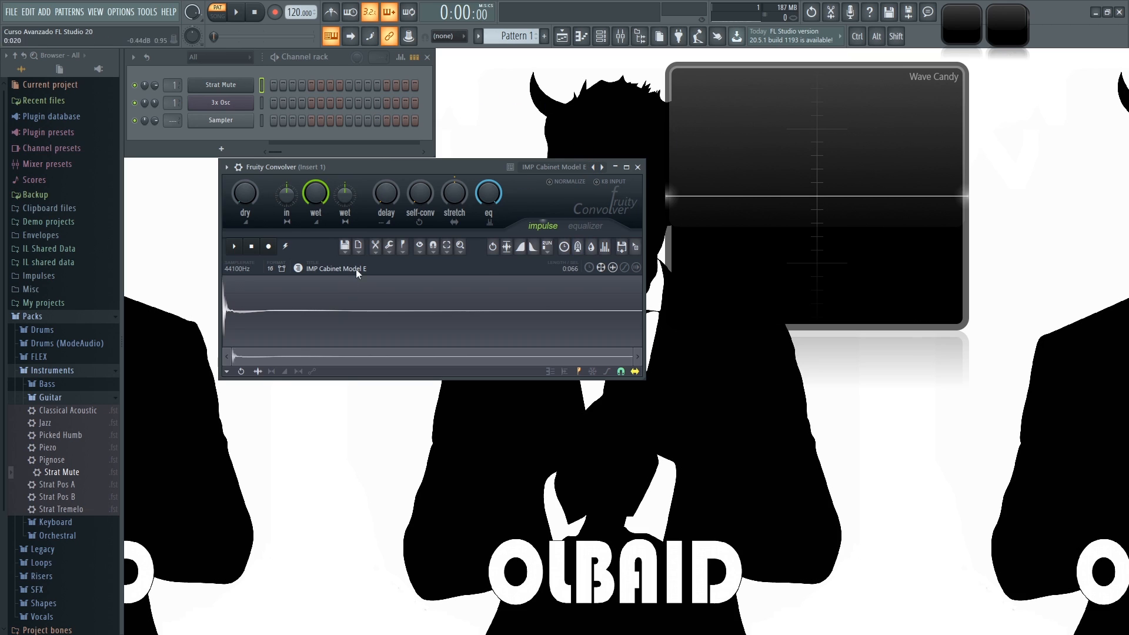
Step: Collapse the Packs folder in the browser, and load the Blur White preset into Fruity Convolver
left_click_drag(476, 173, 462, 197)
left_click(59, 375)
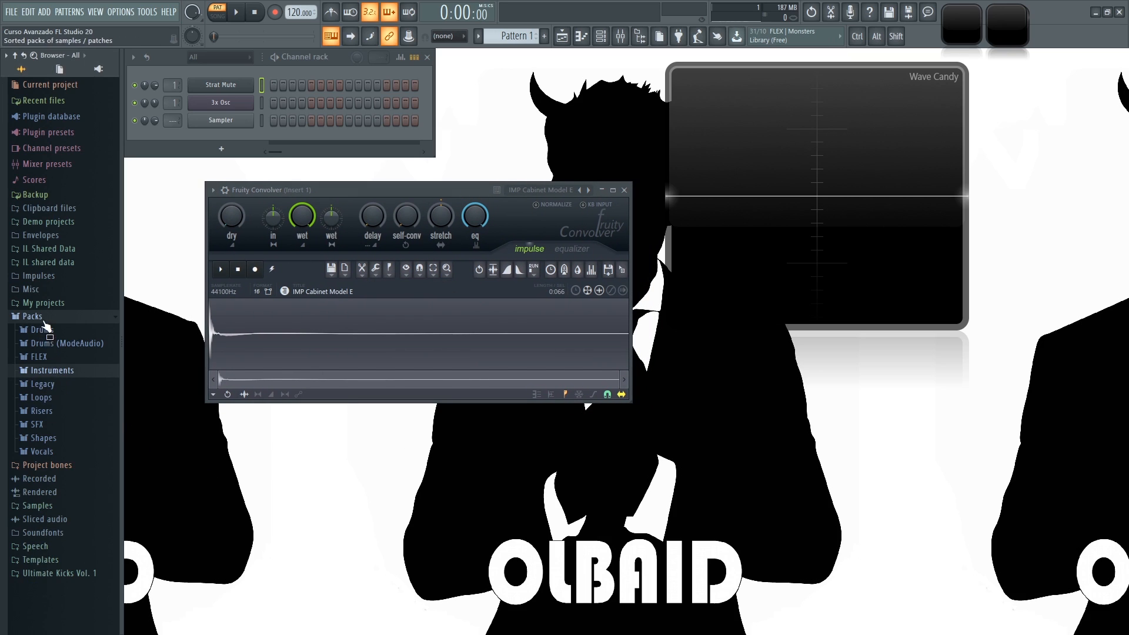
left_click(33, 315)
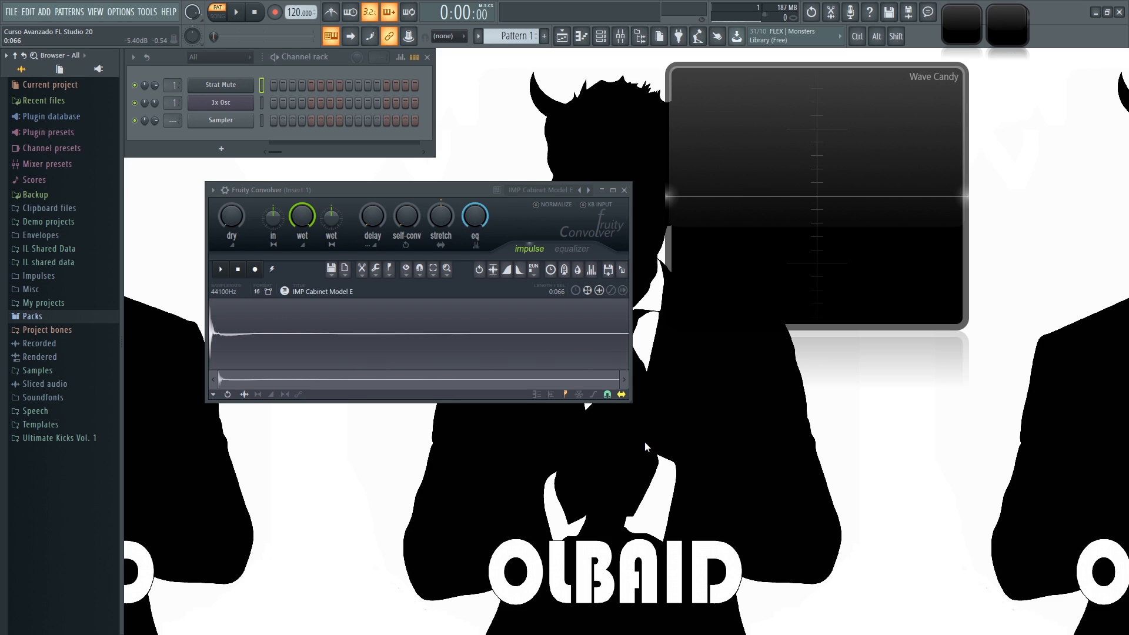
left_click(589, 191)
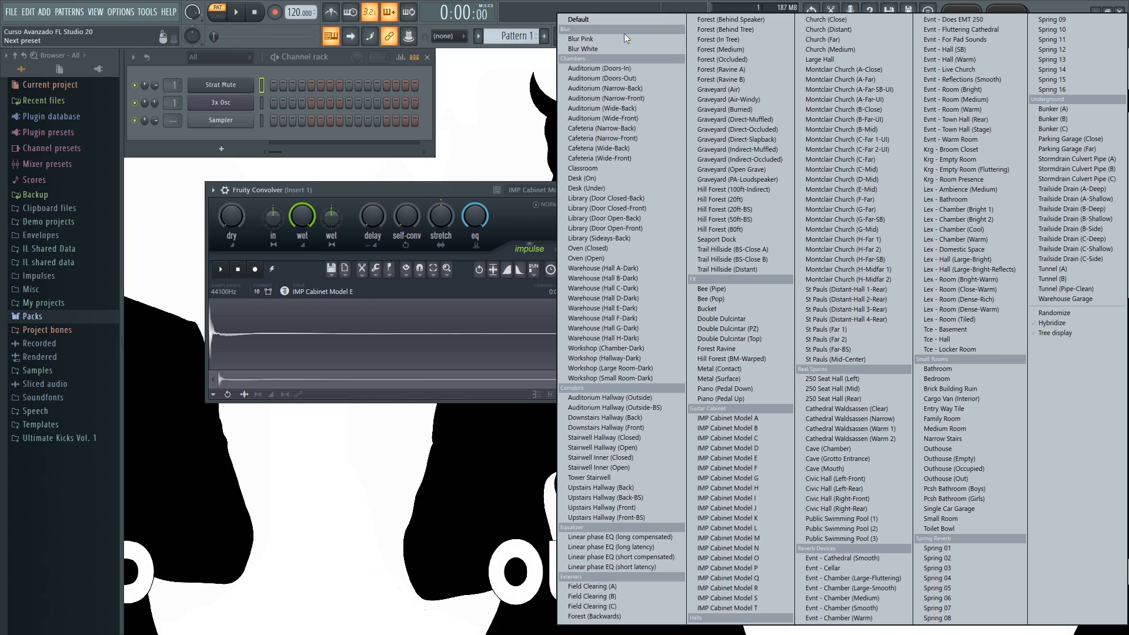
left_click(611, 51)
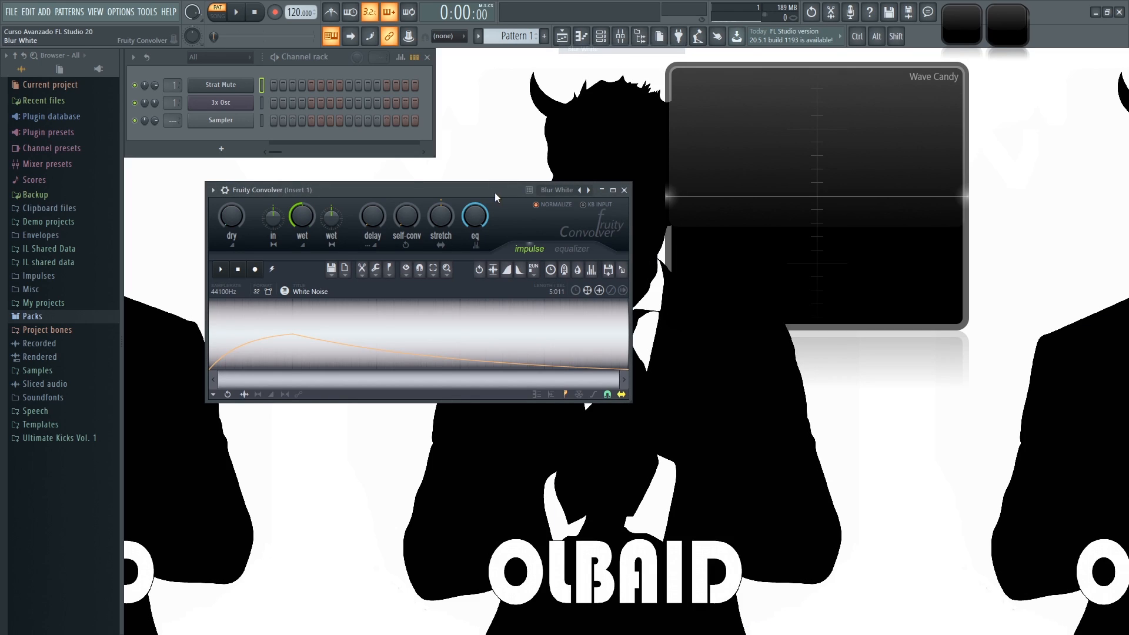
left_click_drag(495, 192, 504, 206)
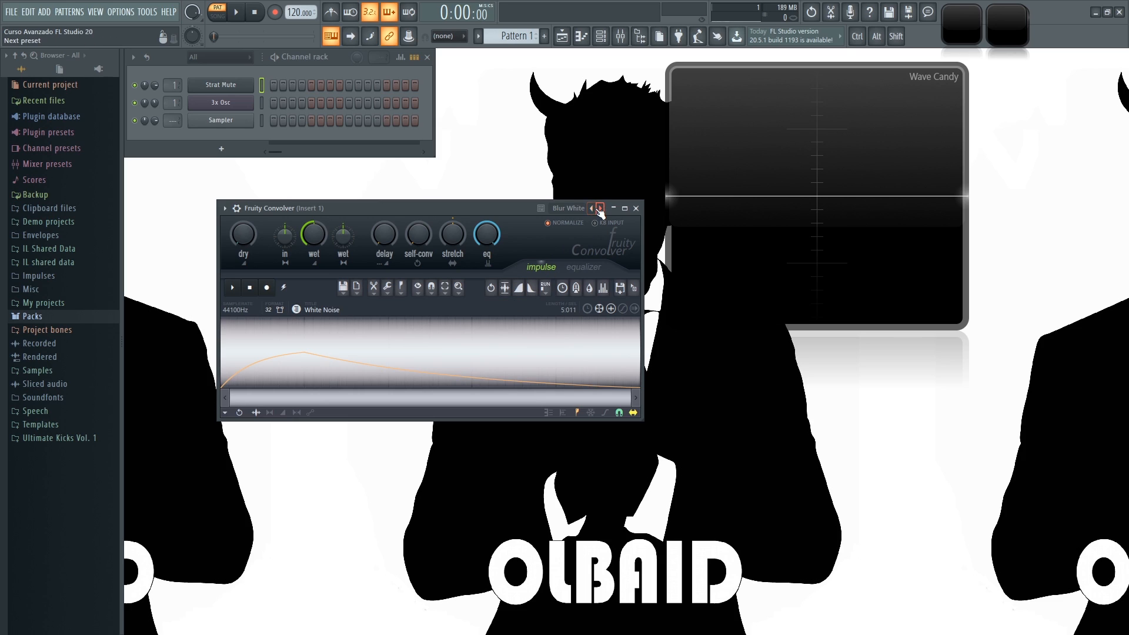
Step: Audition the Blur White impulse, and reshape its volume envelope with an earlier peak and a decay point lowered close to zero
key("q")
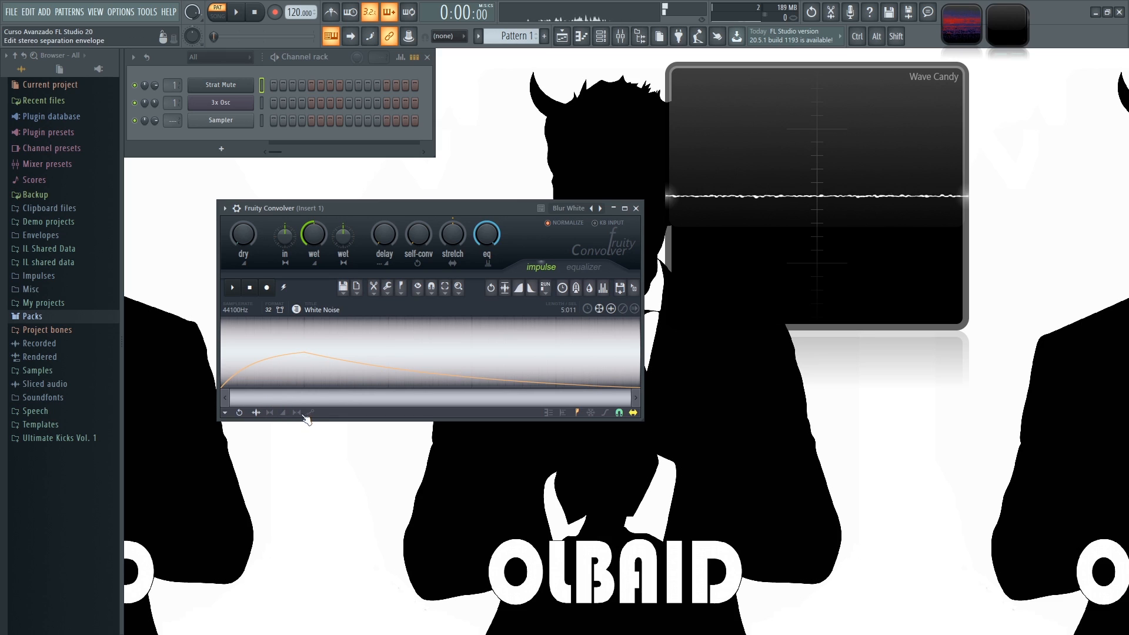
left_click(284, 414)
left_click_drag(304, 355, 239, 354)
left_click_drag(439, 377, 440, 386)
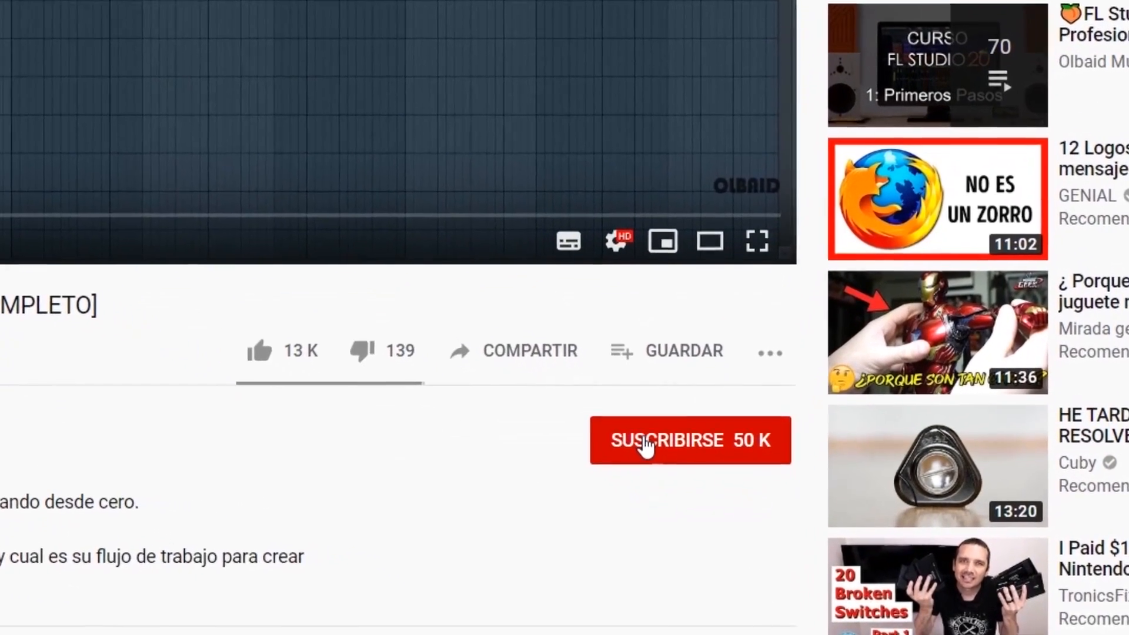
left_click(646, 444)
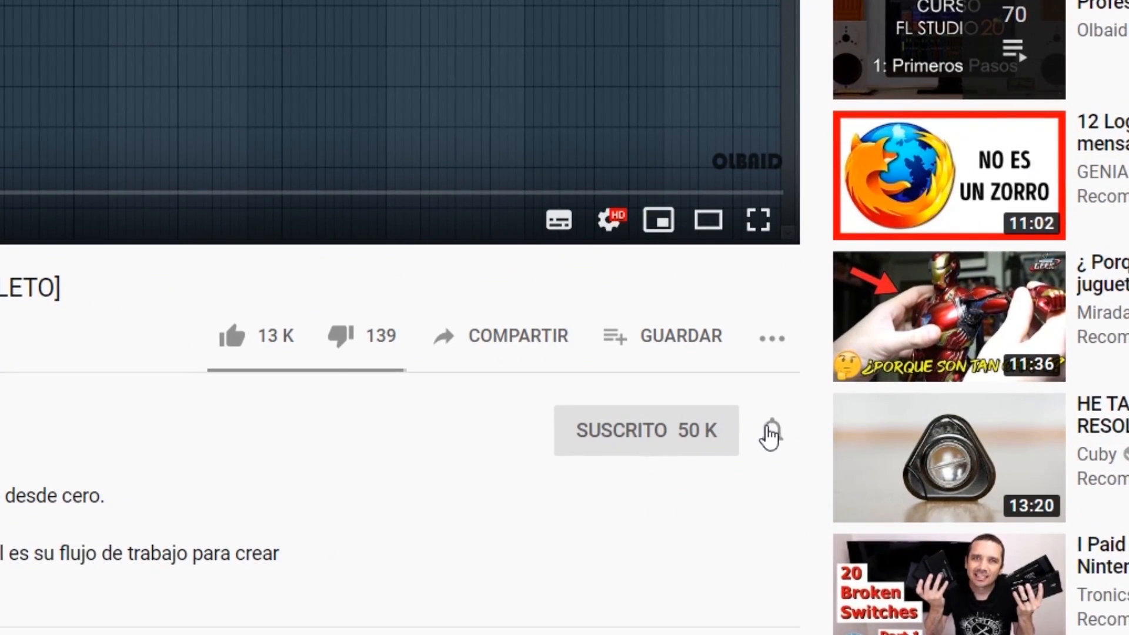
left_click(770, 433)
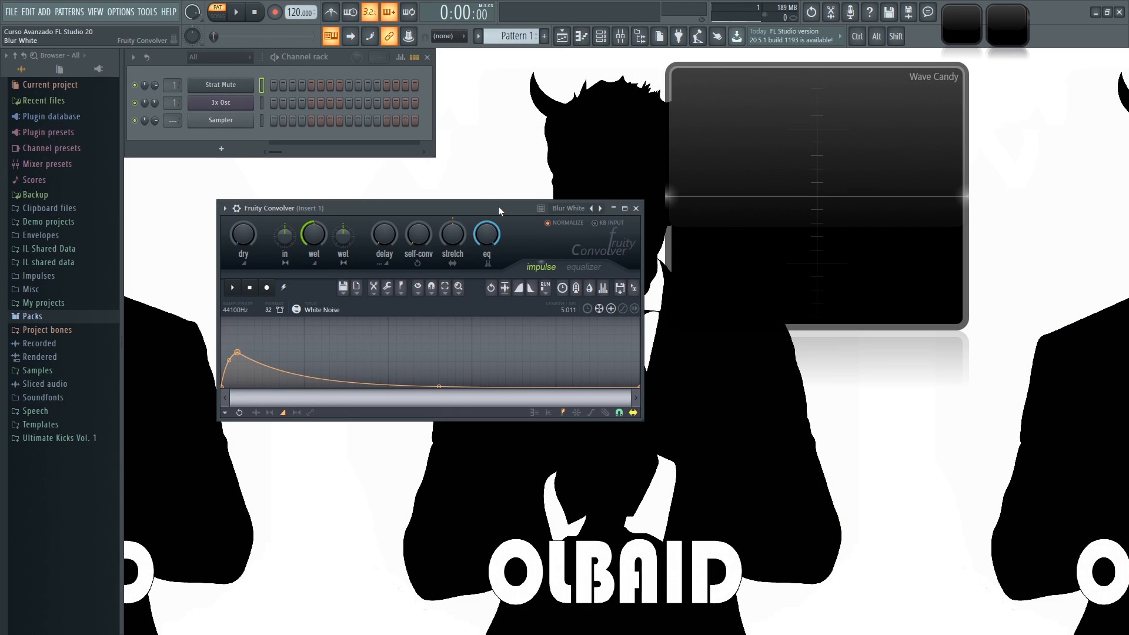